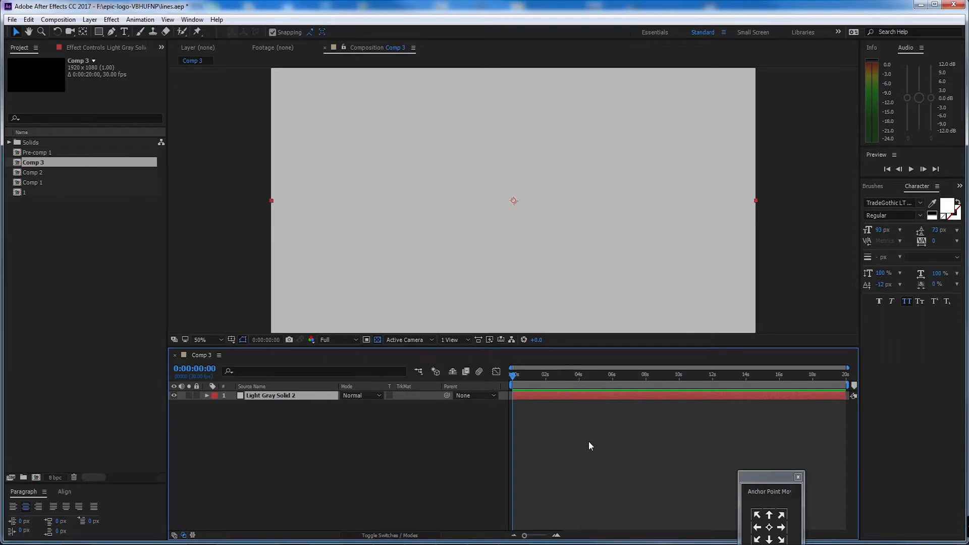
# Step: Draw a large circle on a new shape layer with the Ellipse tool, just right of the composition's centre
pyautogui.moveTo(514, 376); pyautogui.dragTo(478, 372)
pyautogui.click(575, 426)
pyautogui.moveTo(100, 31); pyautogui.dragTo(167, 54)
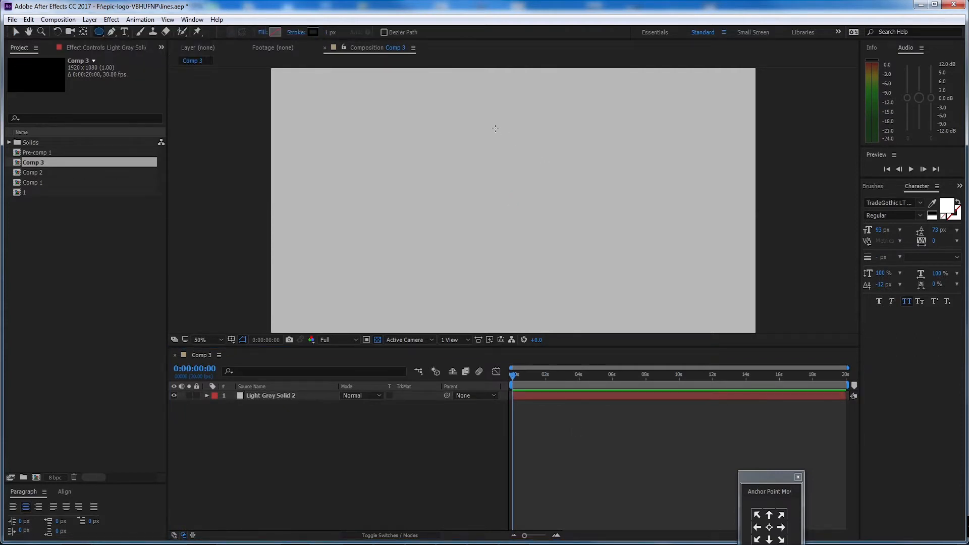
pyautogui.moveTo(493, 123); pyautogui.dragTo(644, 280)
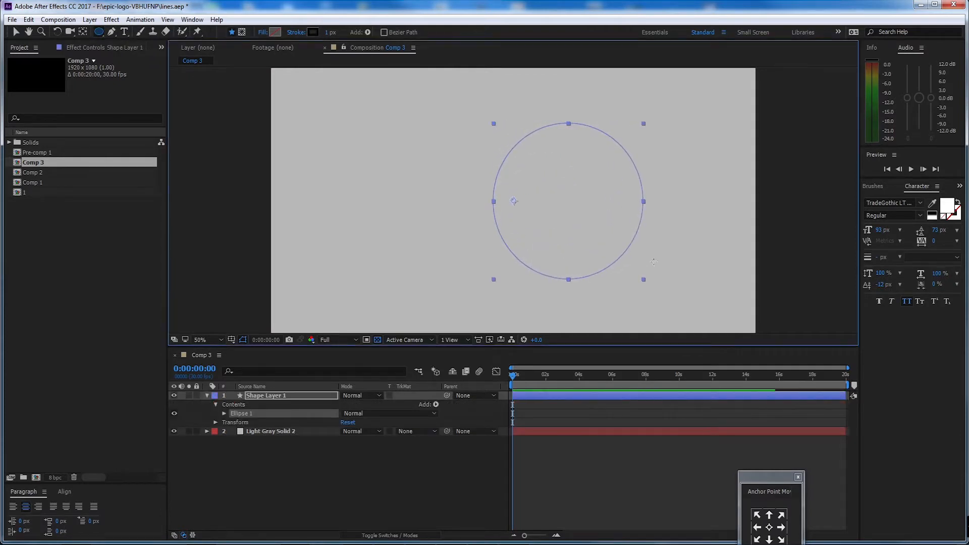
# Step: Set the stroke width of the large circle to 2 px
pyautogui.click(249, 436)
pyautogui.click(299, 393)
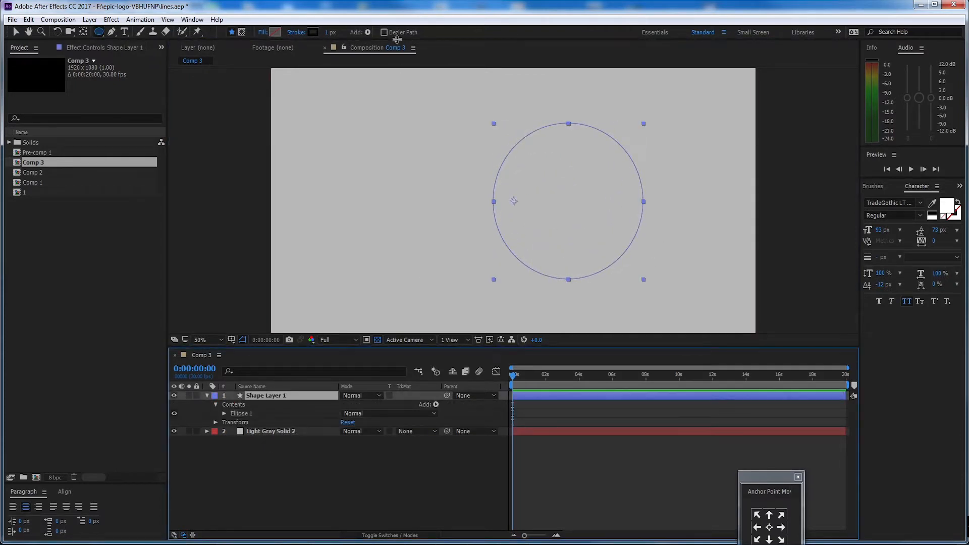
pyautogui.click(329, 32)
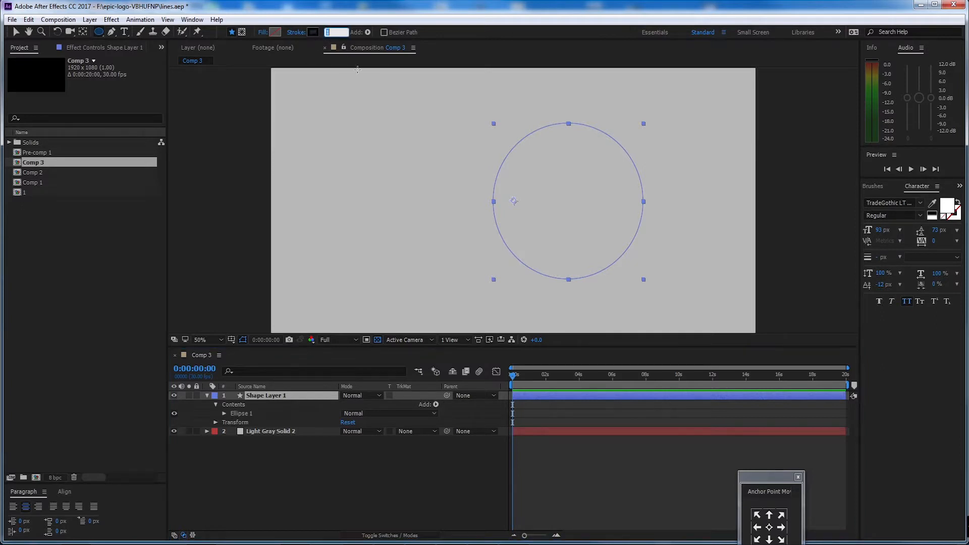
pyautogui.write('2')
pyautogui.press('Return')
pyautogui.click(16, 32)
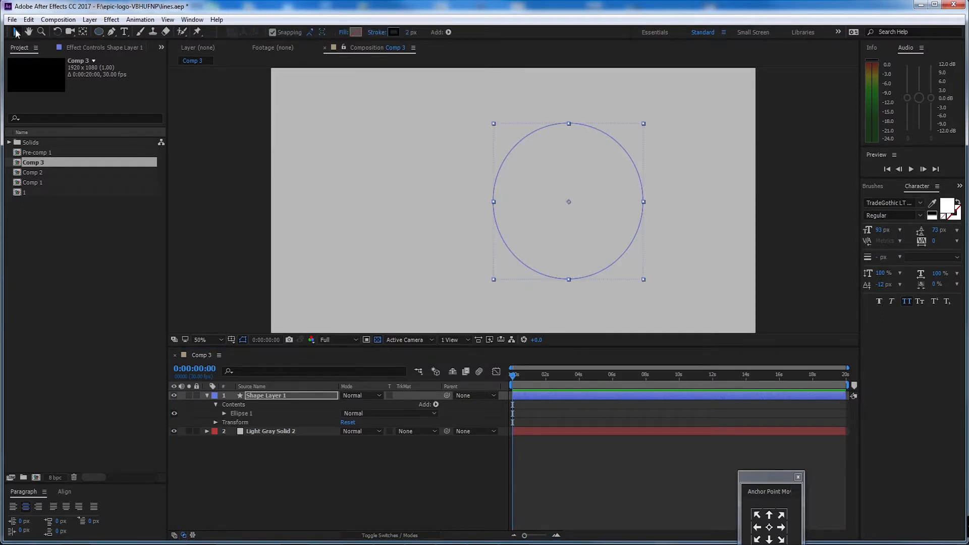
# Step: Try scaling the circle layer to 121%, and return its scale to 100%
pyautogui.click(280, 393)
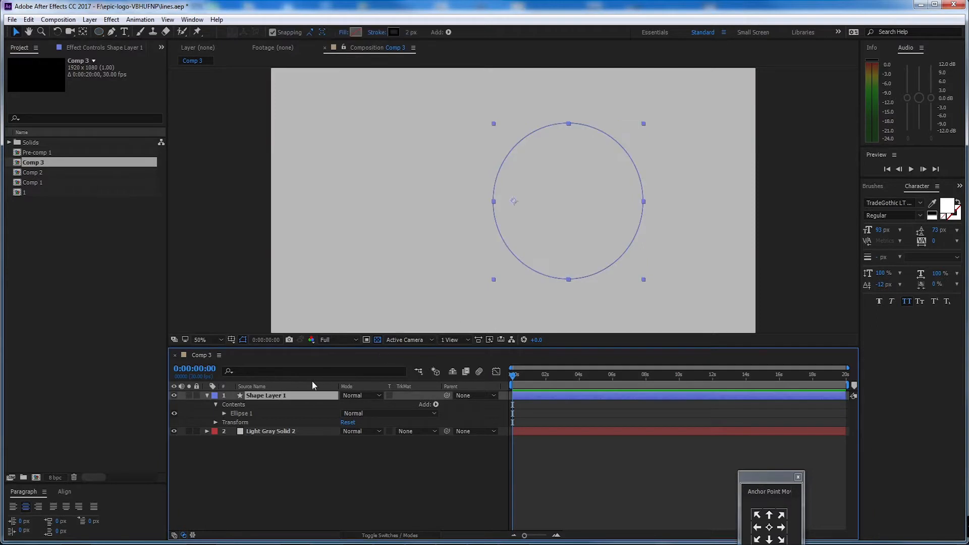
pyautogui.press('s')
pyautogui.moveTo(353, 404); pyautogui.dragTo(363, 405)
pyautogui.scroll(-2, 610, 225)
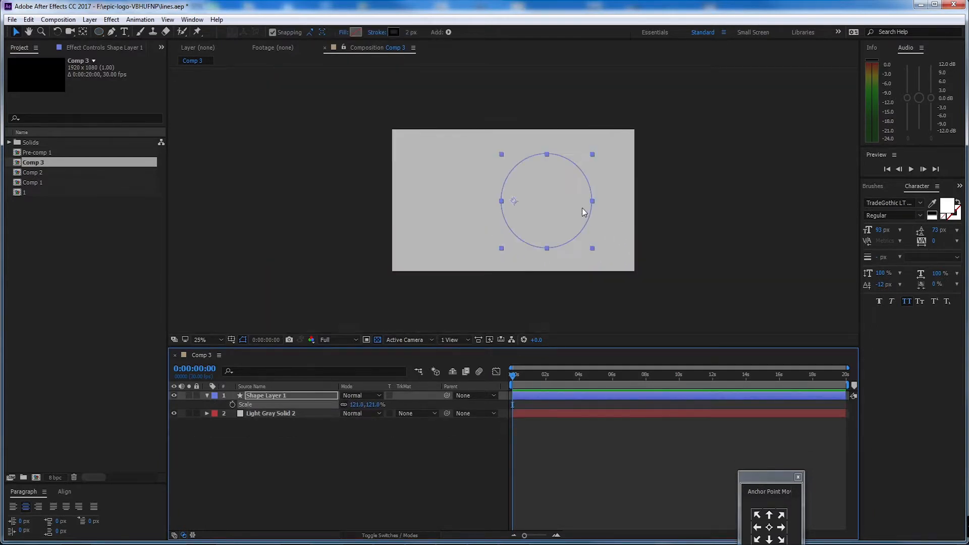
pyautogui.scroll(2, 581, 207)
pyautogui.click(356, 404)
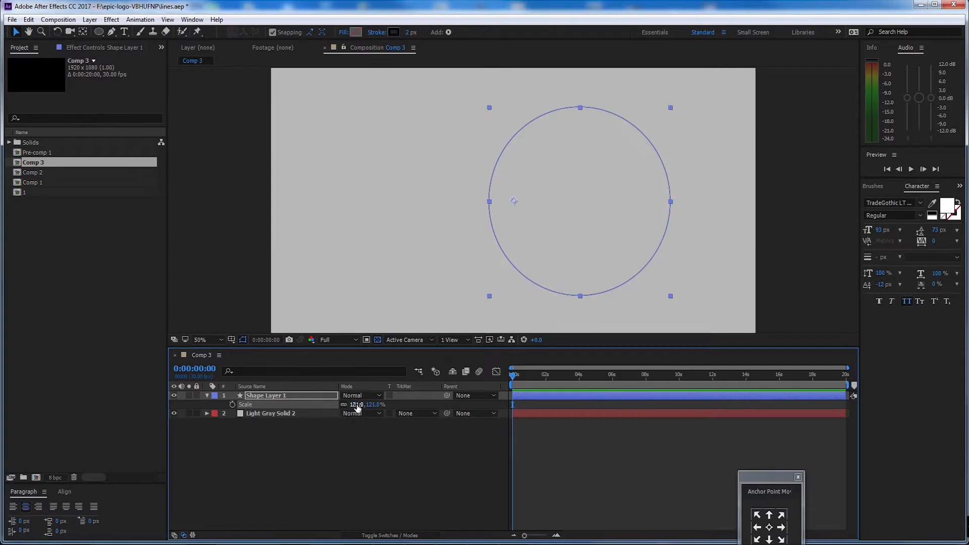
pyautogui.write('100')
pyautogui.click(396, 461)
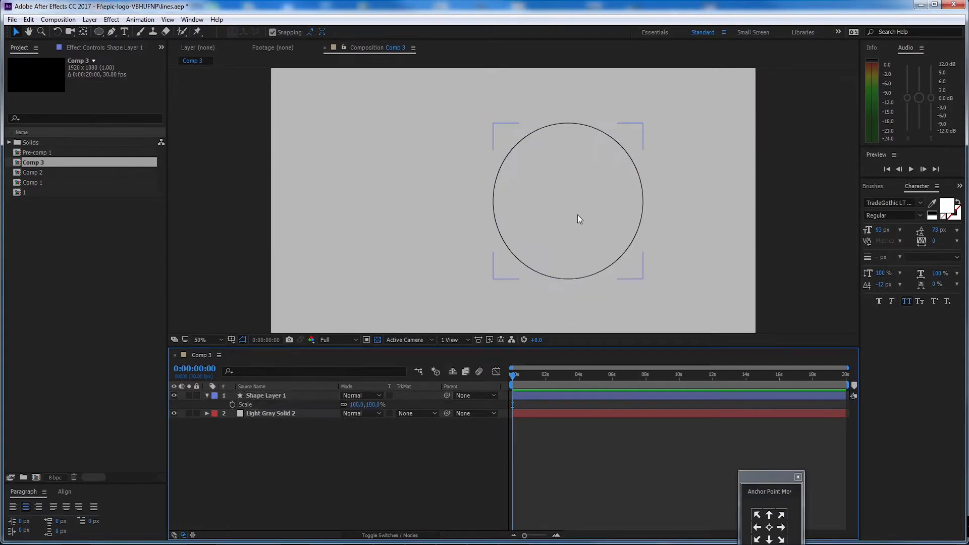
# Step: Centre the large circle's anchor point within the shape and align the layer to the centre of the composition
pyautogui.click(619, 208)
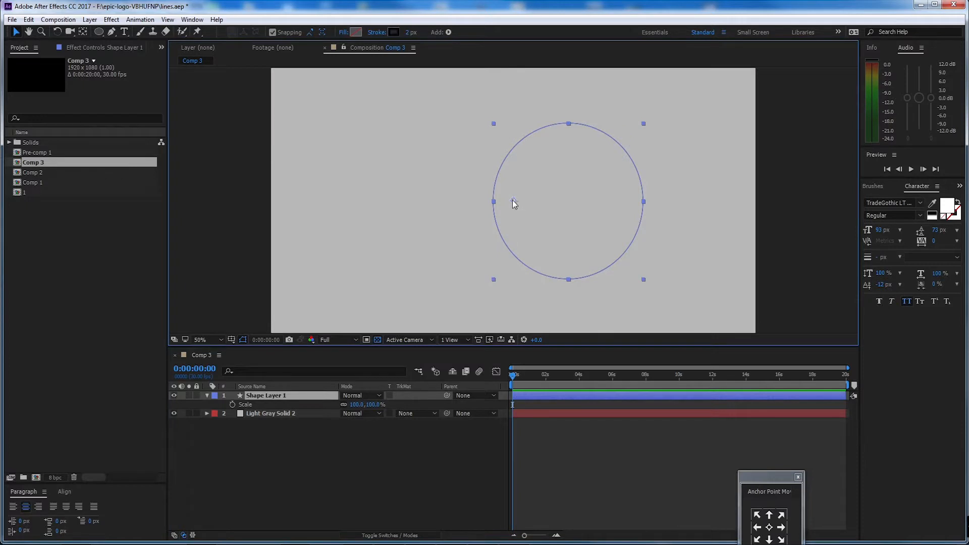
pyautogui.moveTo(767, 477); pyautogui.dragTo(686, 418)
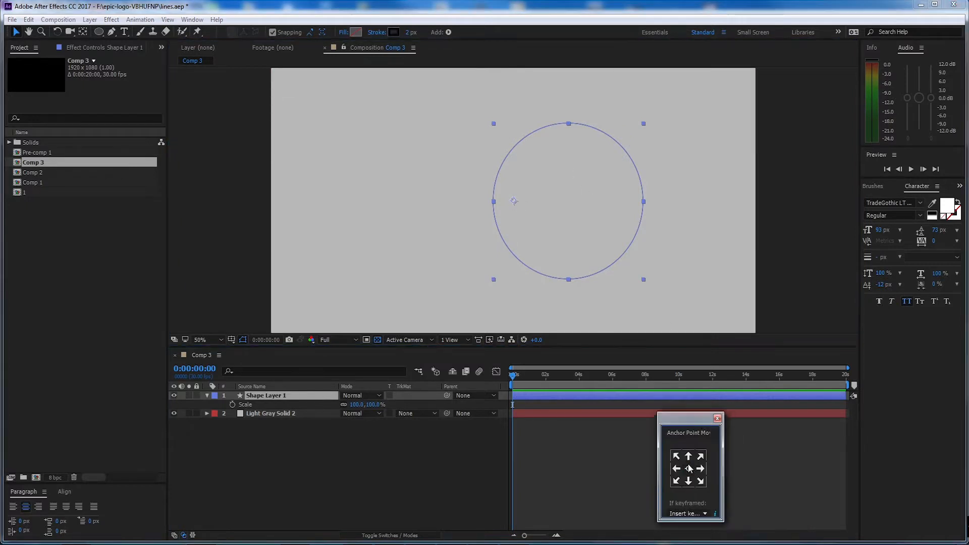
pyautogui.click(689, 469)
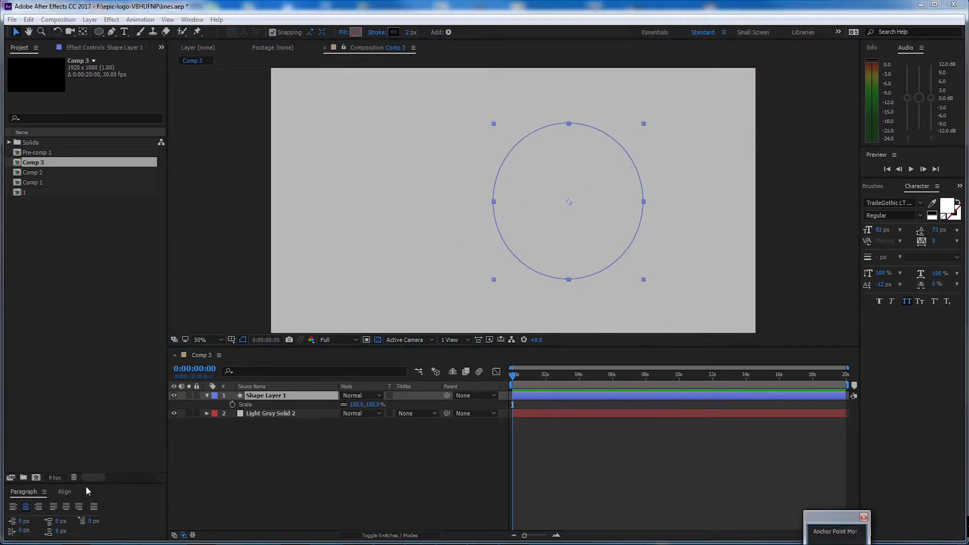
pyautogui.click(65, 492)
pyautogui.click(32, 517)
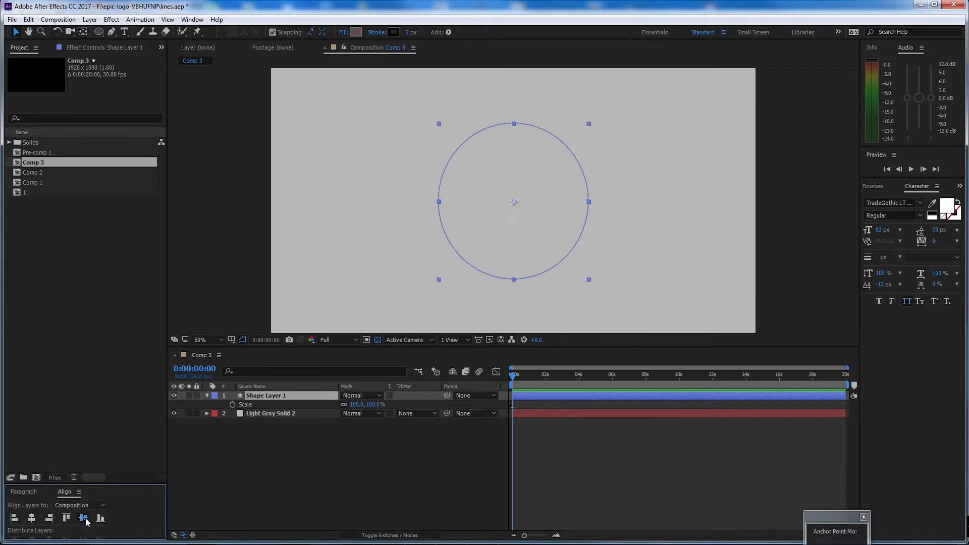
# Step: Check the circle's centring against the Title/Action Safe guides, and hide the guides again
pyautogui.moveTo(561, 183); pyautogui.dragTo(538, 159)
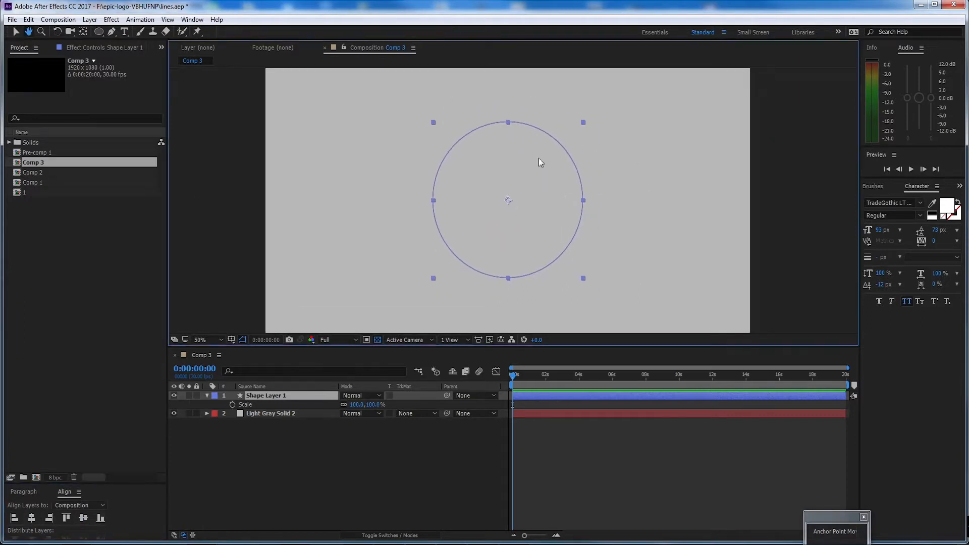
pyautogui.click(231, 339)
pyautogui.click(290, 349)
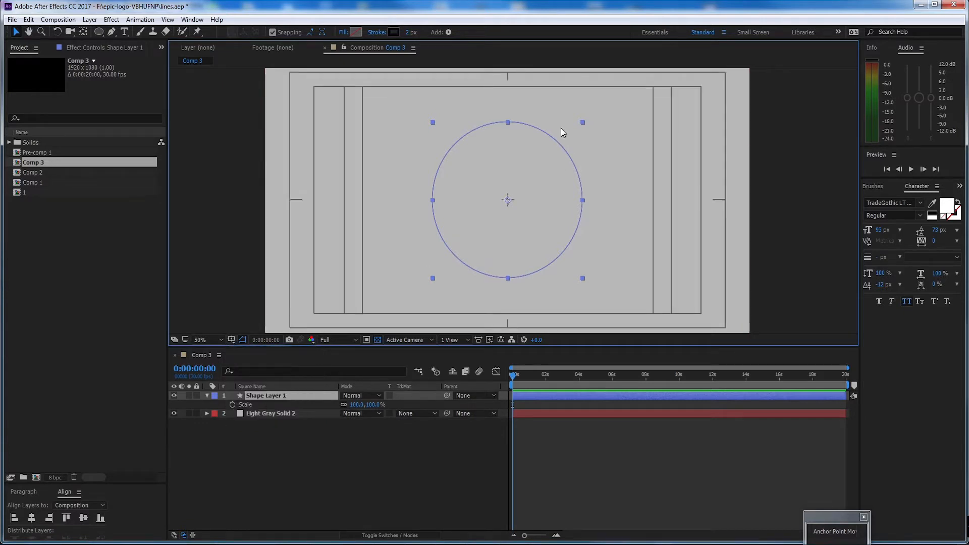
pyautogui.moveTo(561, 128); pyautogui.dragTo(558, 149)
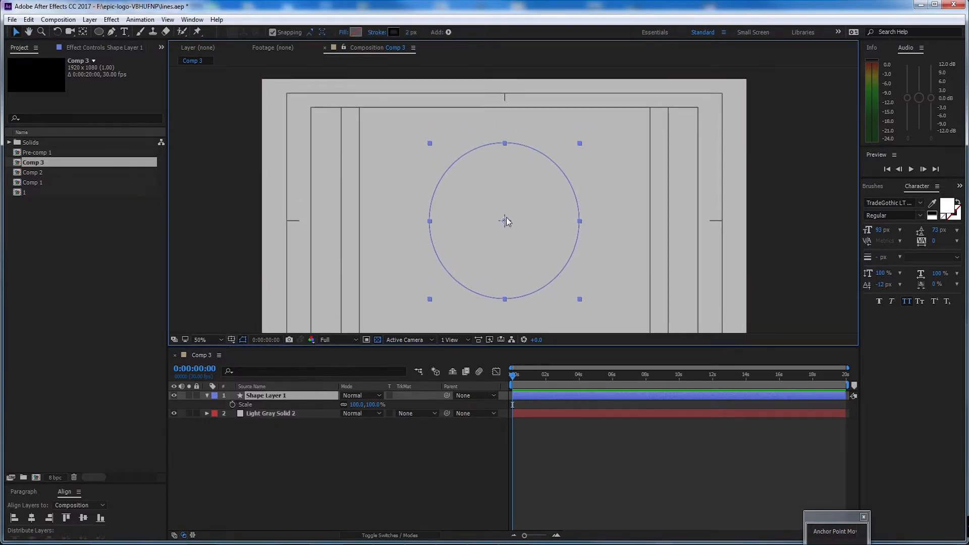
pyautogui.click(231, 339)
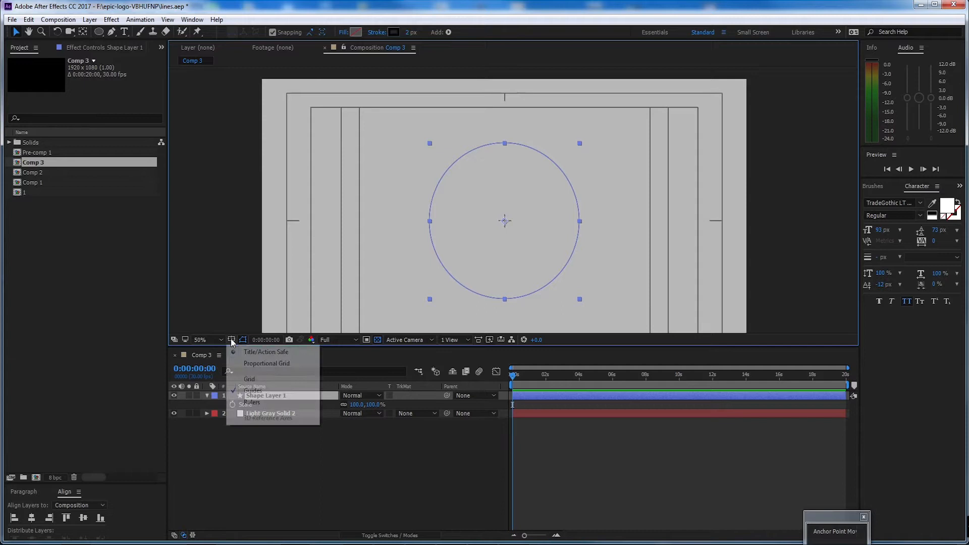
pyautogui.click(283, 350)
pyautogui.scroll(-2, 515, 207)
pyautogui.scroll(2, 536, 204)
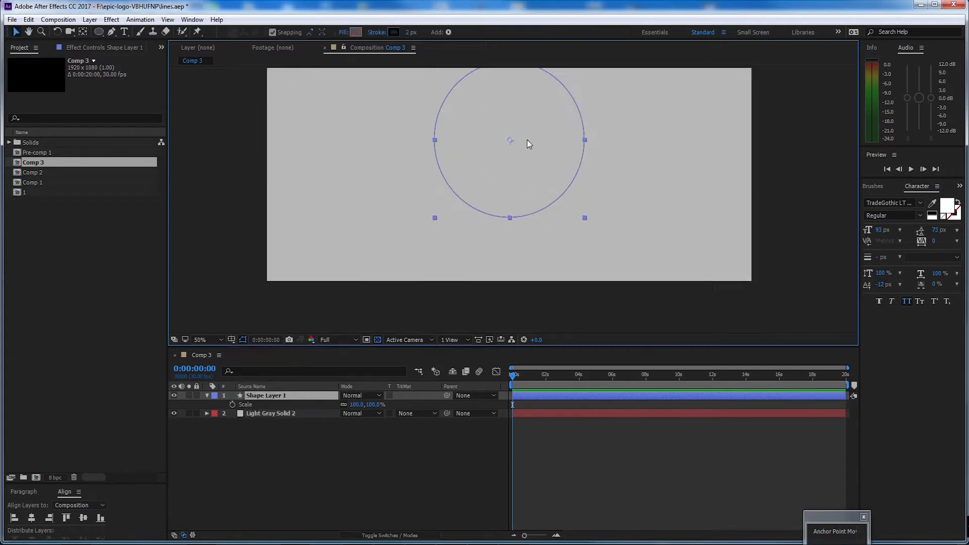
# Step: Draw a small circle on a new shape layer, outside the upper-right part of the large circle
pyautogui.moveTo(527, 140); pyautogui.dragTo(520, 207)
pyautogui.click(361, 447)
pyautogui.click(298, 389)
pyautogui.click(298, 393)
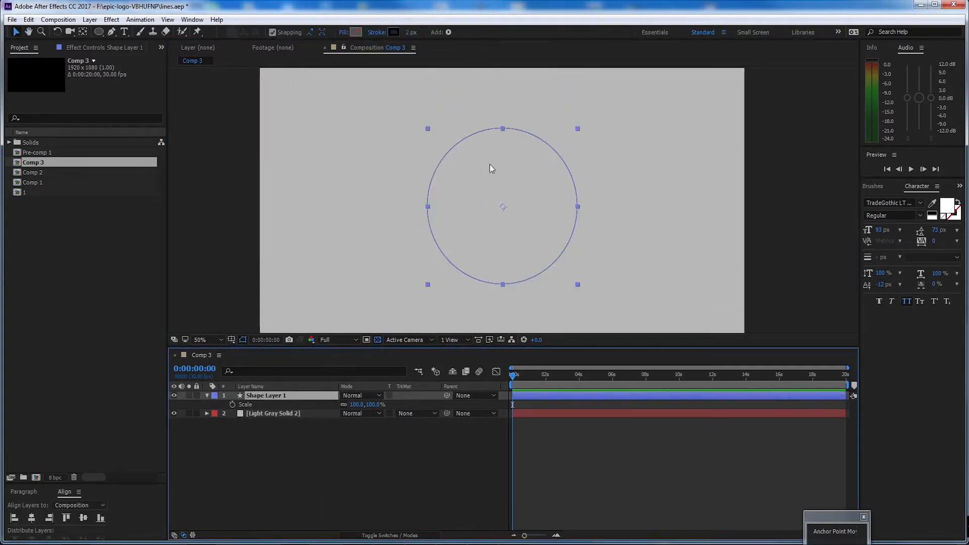
pyautogui.click(99, 33)
pyautogui.scroll(1, 535, 178)
pyautogui.moveTo(523, 146); pyautogui.dragTo(521, 160)
pyautogui.press(',')
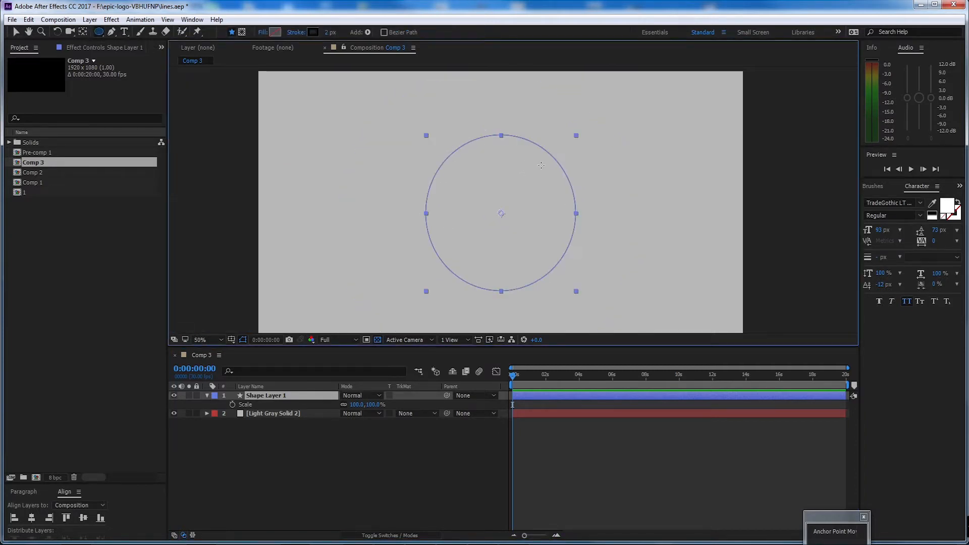
pyautogui.moveTo(541, 165); pyautogui.dragTo(518, 180)
pyautogui.scroll(1, 560, 148)
pyautogui.moveTo(632, 140)
pyautogui.mouseDown()
pyautogui.moveTo(617, 151)
pyautogui.moveTo(649, 177)
pyautogui.mouseUp()
pyautogui.click(401, 450)
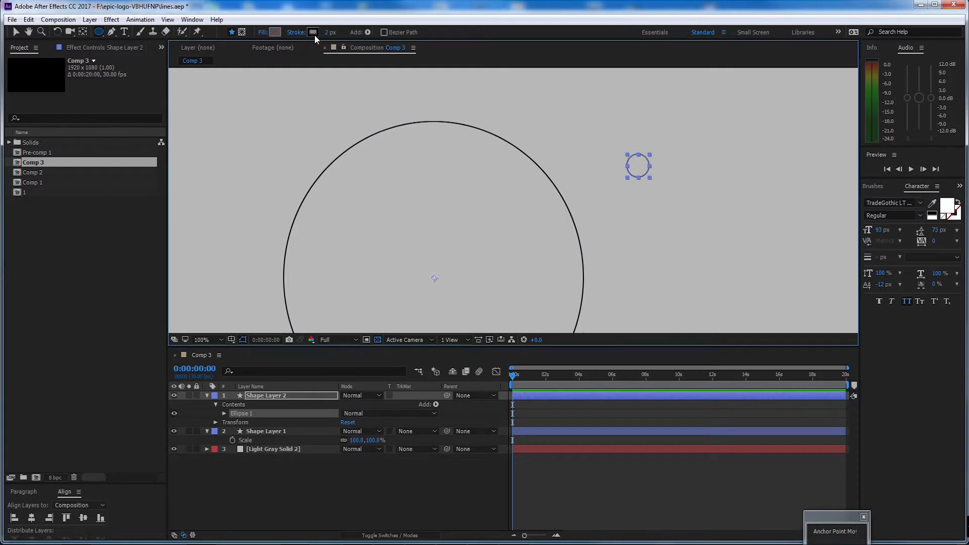
# Step: Set the small circle's stroke to None and its fill colour to black (000000)
pyautogui.click(298, 32)
pyautogui.click(562, 107)
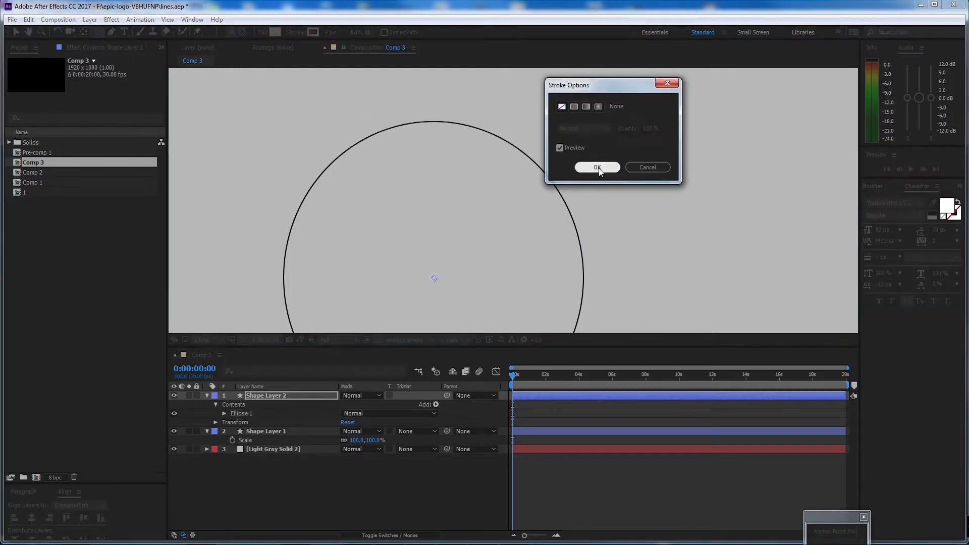
pyautogui.click(597, 167)
pyautogui.click(275, 32)
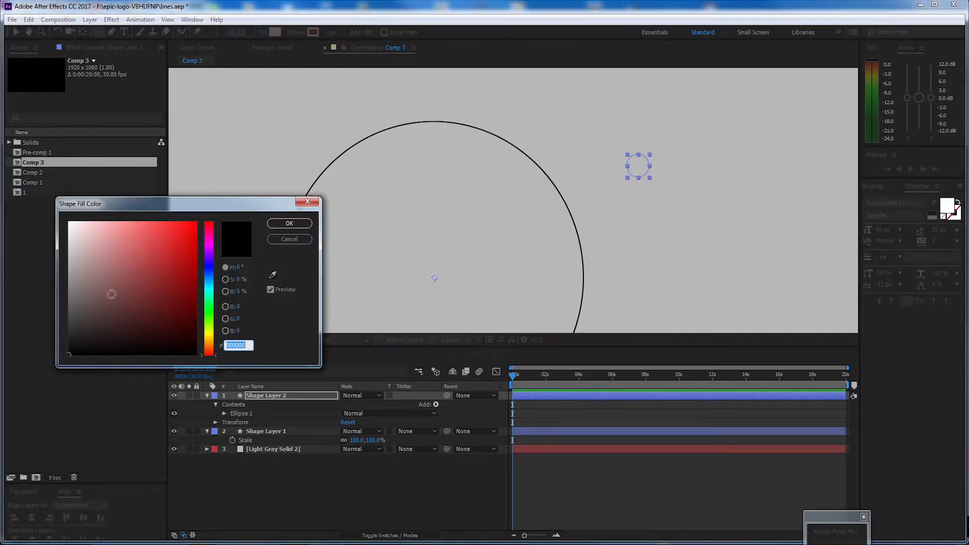
pyautogui.click(303, 223)
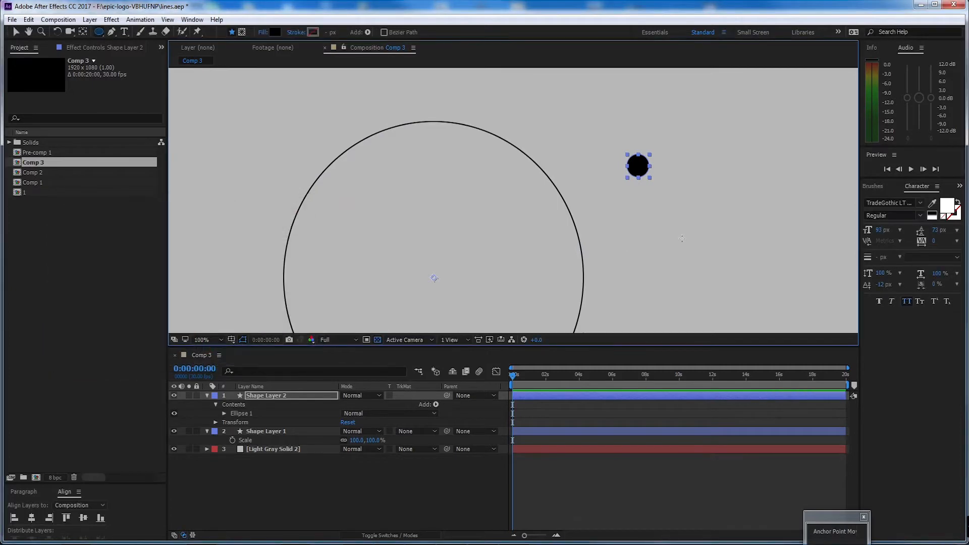
# Step: Centre the anchor point of the small black circle within its shape
pyautogui.moveTo(833, 519); pyautogui.dragTo(721, 396)
pyautogui.click(722, 442)
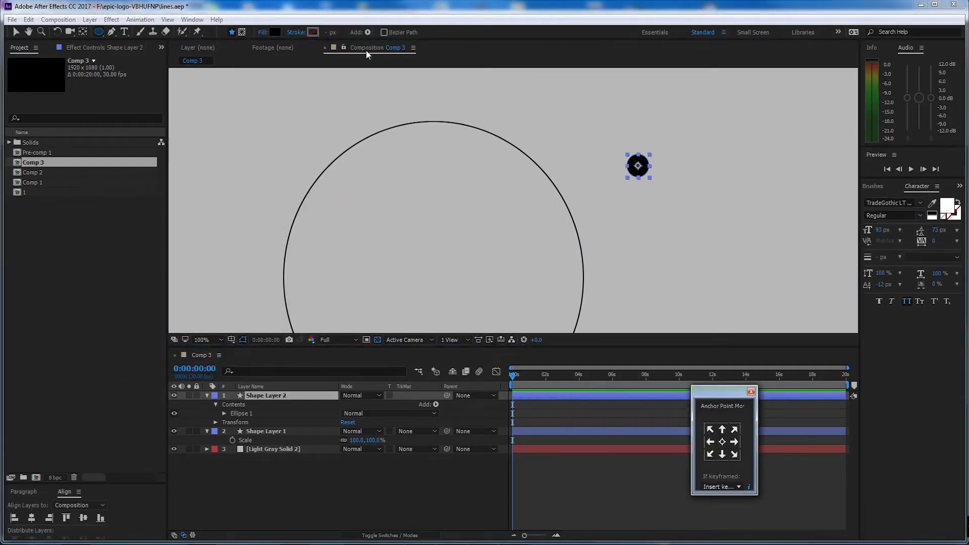
pyautogui.press('v')
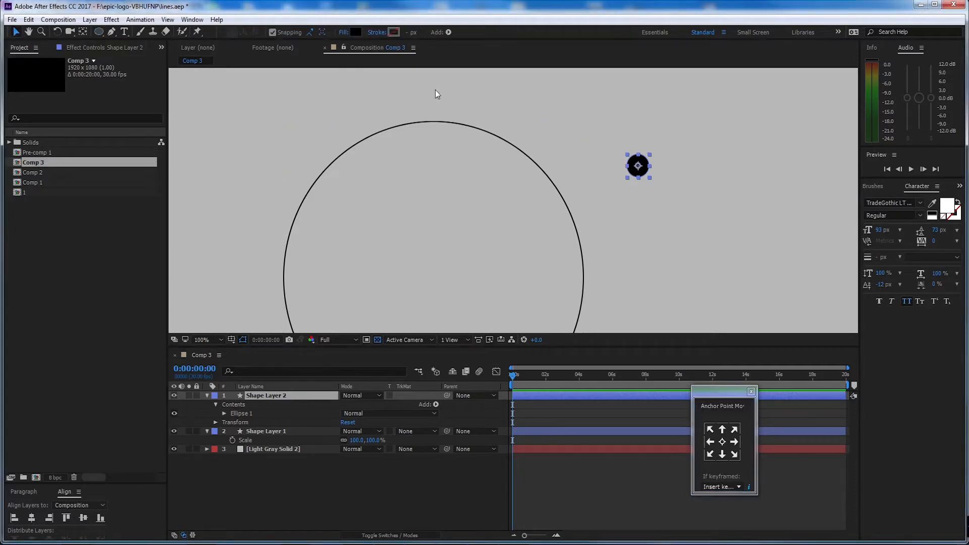
# Step: With snapping enabled, place the small black circle on the rightmost point of the large circle's outline
pyautogui.click(272, 33)
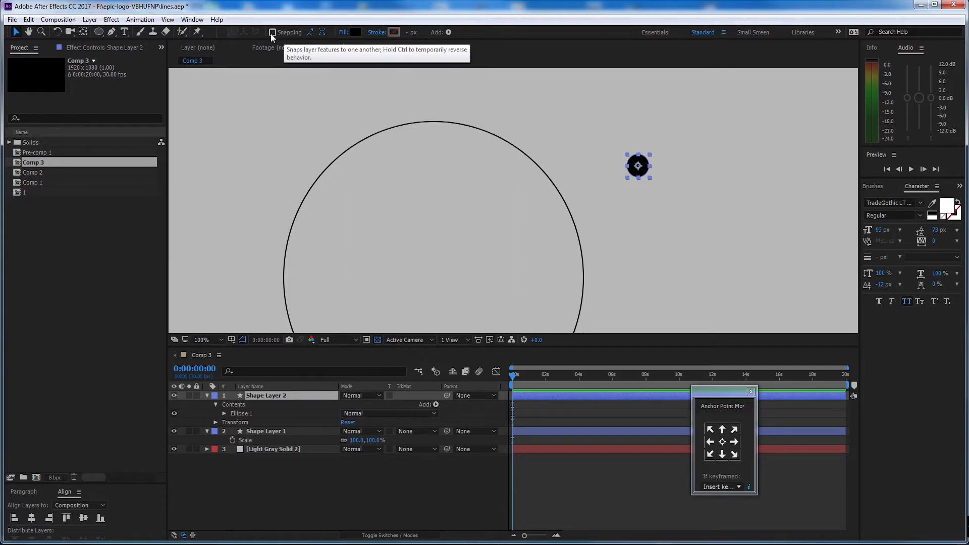
pyautogui.click(271, 32)
pyautogui.moveTo(629, 251); pyautogui.dragTo(632, 226)
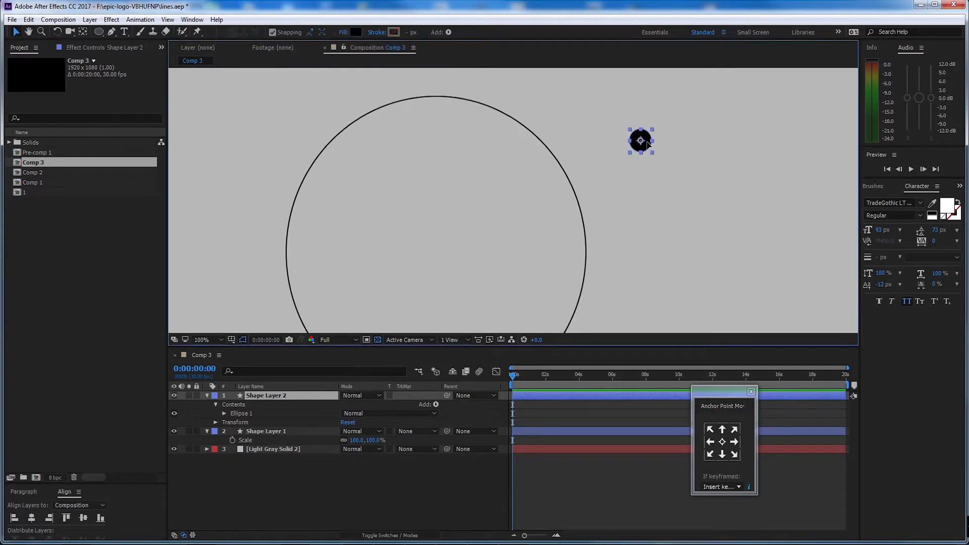
pyautogui.moveTo(647, 145); pyautogui.dragTo(592, 256)
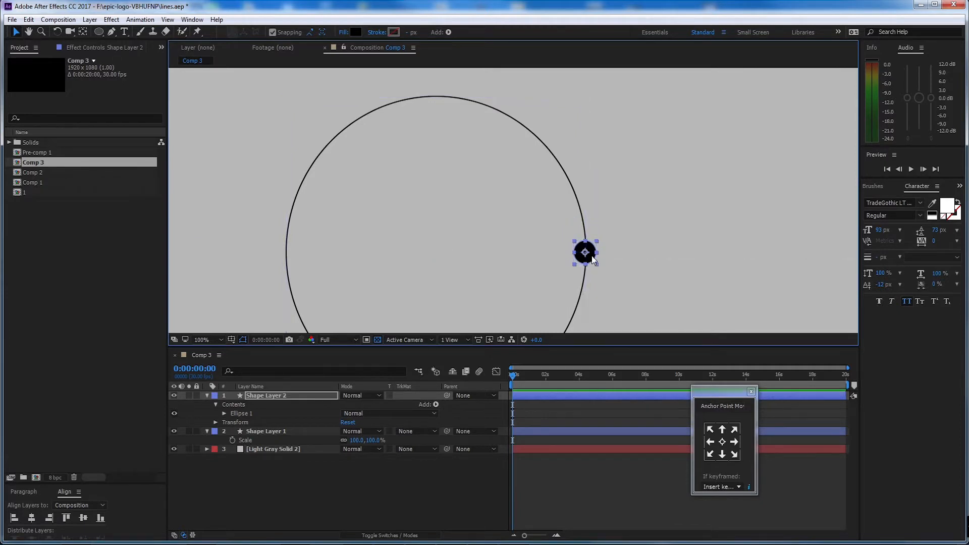
pyautogui.scroll(1, 591, 255)
pyautogui.scroll(-2, 585, 210)
pyautogui.scroll(1, 583, 210)
pyautogui.scroll(-1, 565, 212)
# Step: Rename the small circle's layer as "ball one" and the large circle's layer as "control"
pyautogui.click(305, 396)
pyautogui.press('Return')
pyautogui.write('ball ')
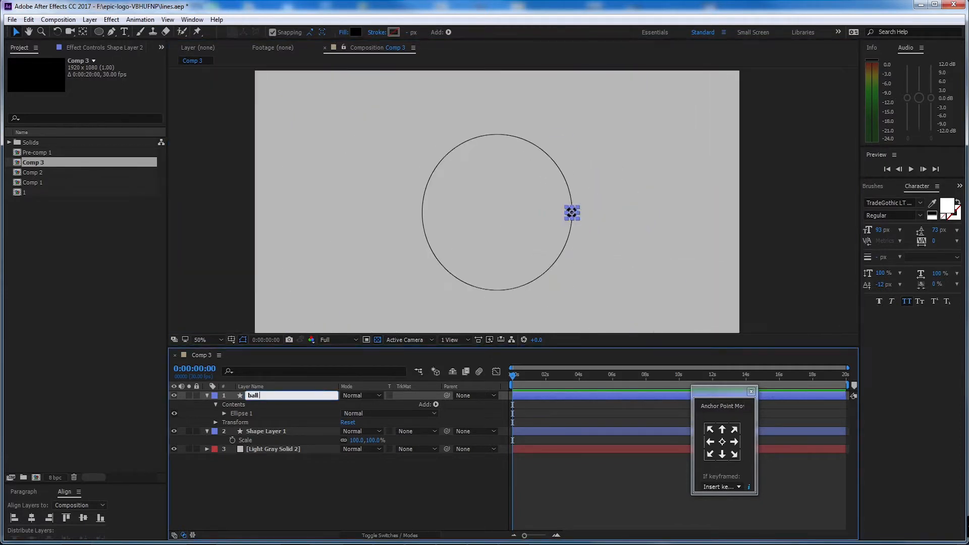
pyautogui.write('one')
pyautogui.click(307, 431)
pyautogui.press('Return')
pyautogui.write('control')
# Step: Duplicate the ball one layer and snap one ball onto the leftmost point of the large circle
pyautogui.click(280, 395)
pyautogui.press('.')
pyautogui.hotkey('ctrl', 'd')
pyautogui.moveTo(630, 225); pyautogui.dragTo(335, 234)
pyautogui.moveTo(428, 222); pyautogui.dragTo(485, 239)
pyautogui.moveTo(392, 253); pyautogui.dragTo(396, 239)
# Step: Duplicate the ball twice more and snap the copies onto the top and bottom points of the large circle
pyautogui.click(643, 204)
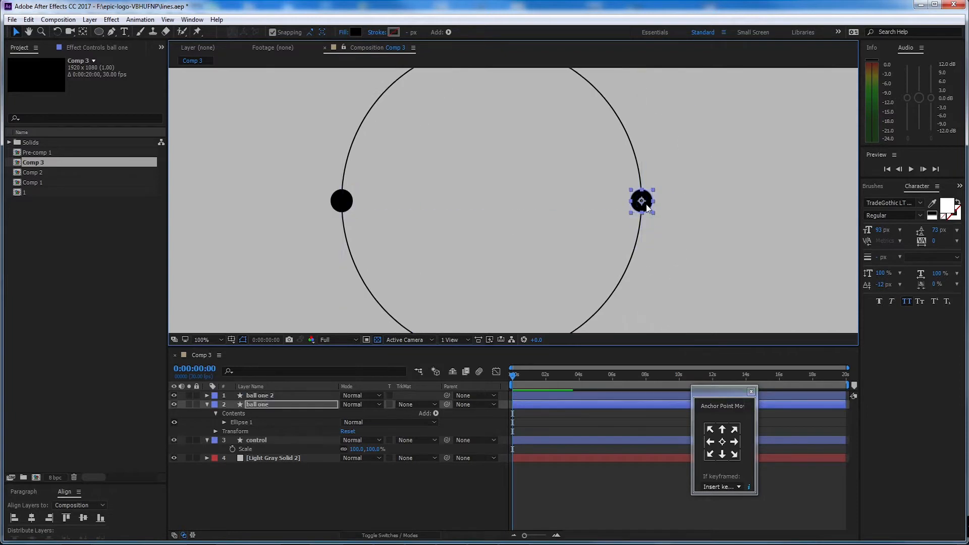
pyautogui.press(',')
pyautogui.click(430, 210)
pyautogui.press('.')
pyautogui.hotkey('ctrl', 'd')
pyautogui.moveTo(351, 225); pyautogui.dragTo(504, 214)
pyautogui.hotkey('ctrl', 'd')
pyautogui.press(',')
pyautogui.press('.')
pyautogui.press(',')
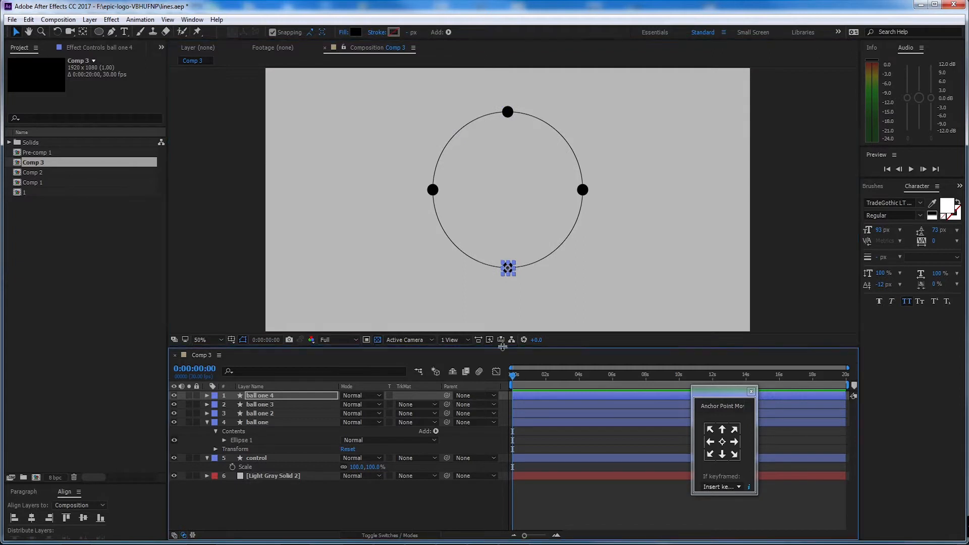
# Step: At 0:00:01:26, add position keyframes to all four ball layers at their places on the circle's outline
pyautogui.click(356, 504)
pyautogui.moveTo(515, 375); pyautogui.dragTo(543, 383)
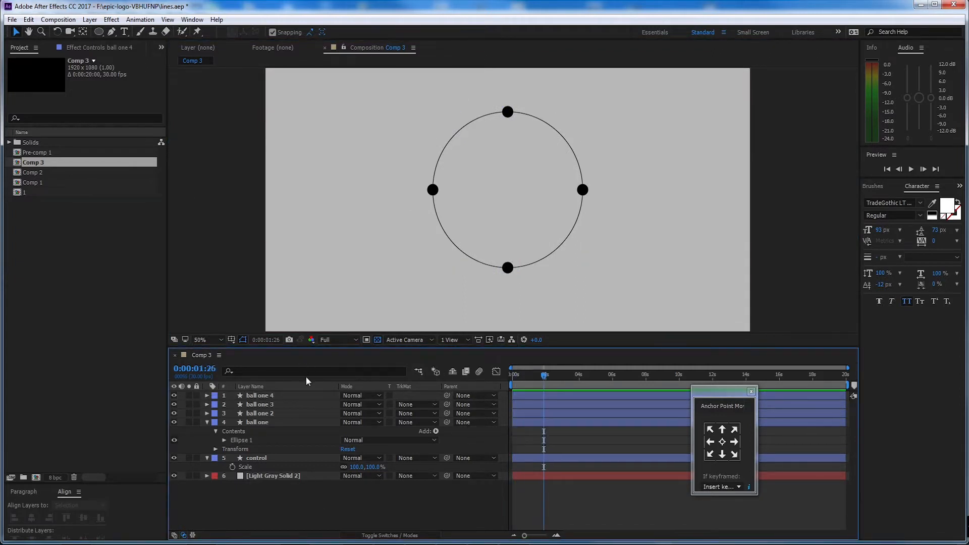
pyautogui.click(266, 395)
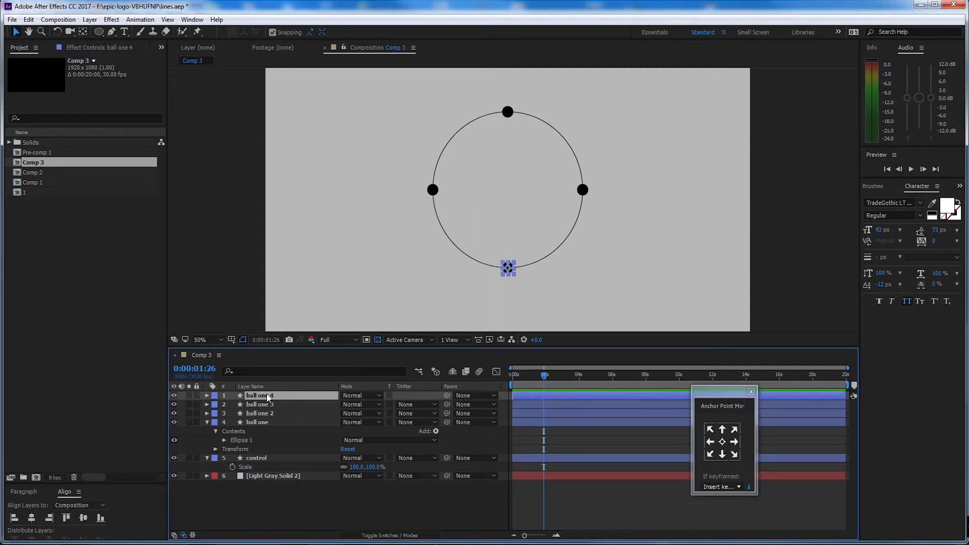
pyautogui.keyDown('ctrl'); pyautogui.click(273, 422); pyautogui.keyUp('ctrl')
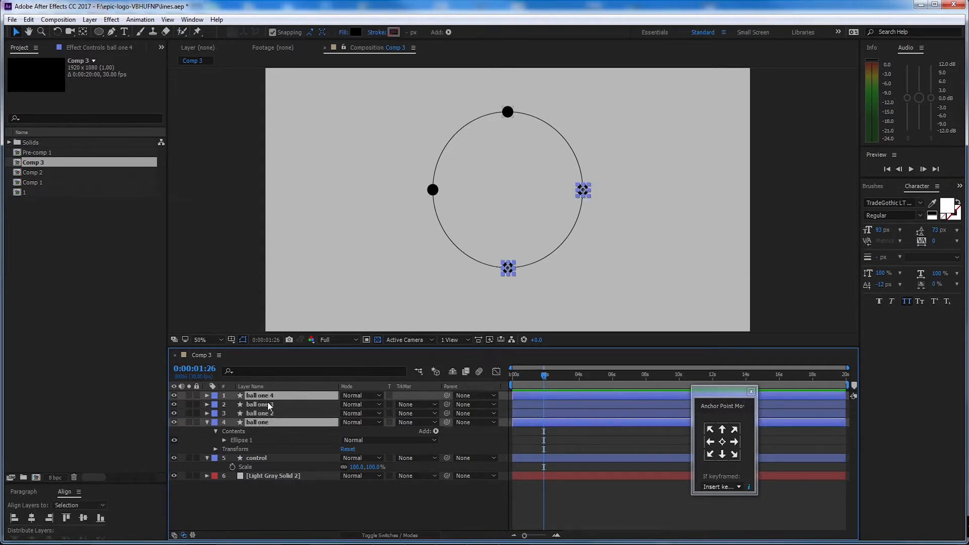
pyautogui.click(265, 423)
pyautogui.keyDown('shift'); pyautogui.click(275, 395); pyautogui.keyUp('shift')
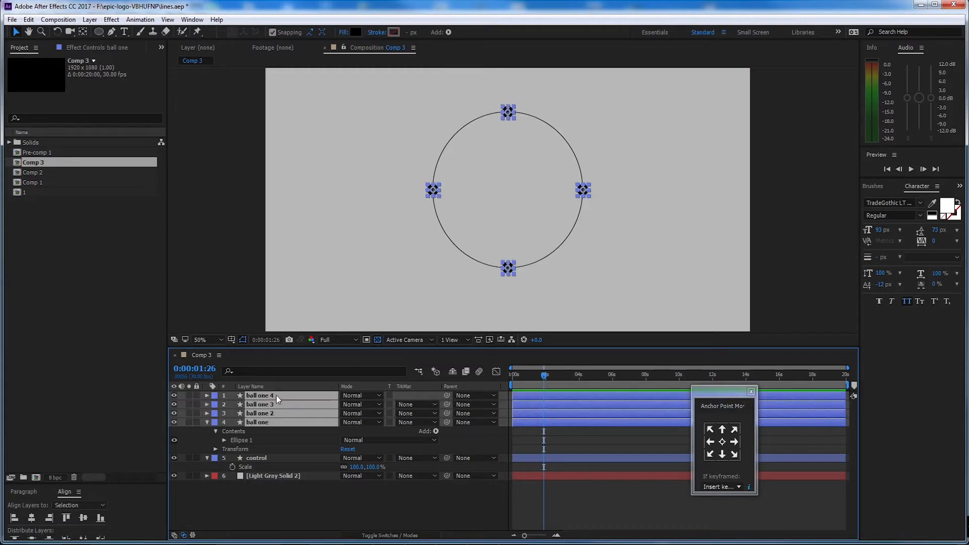
pyautogui.press('p')
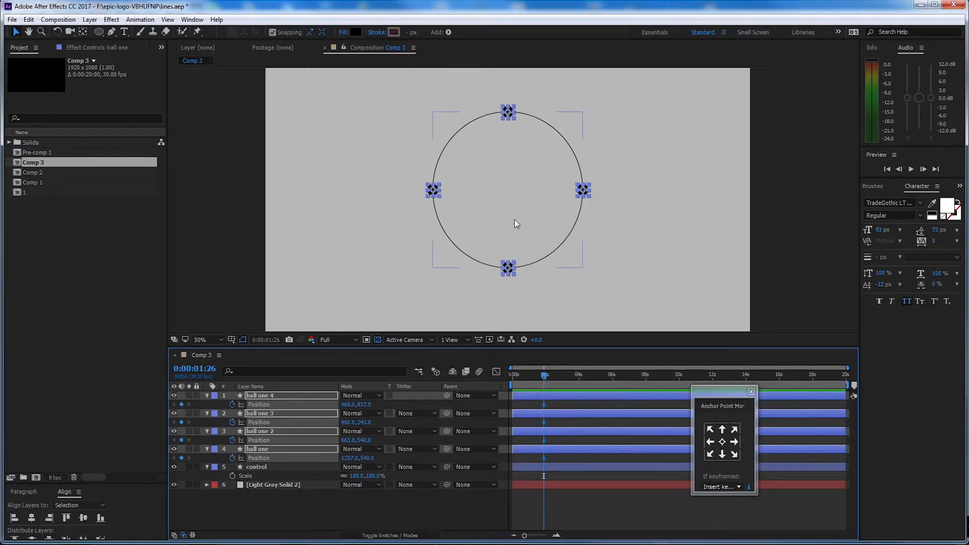
# Step: Add position keyframes for the four balls at 0:00:00:20 and apply Easy Ease to all their position keyframes
pyautogui.moveTo(552, 377); pyautogui.dragTo(519, 377)
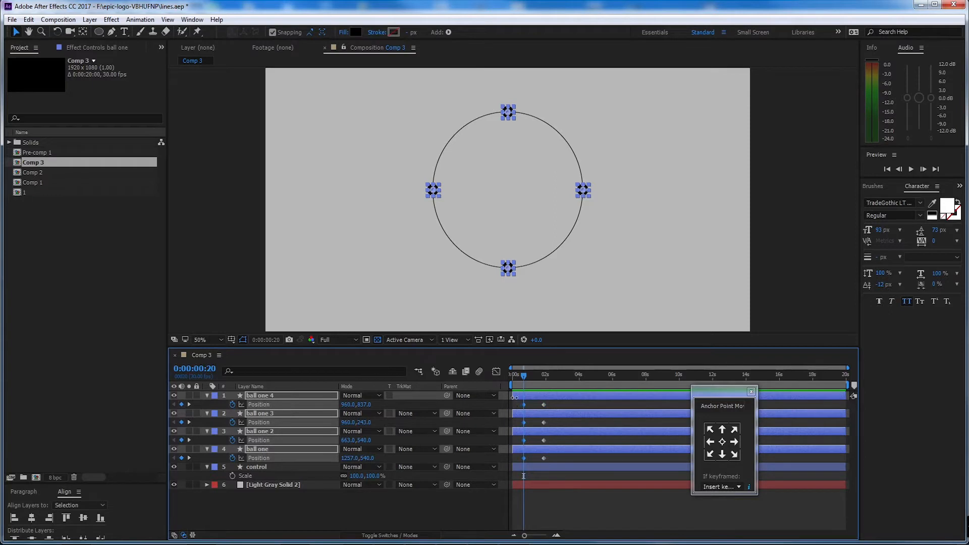
pyautogui.moveTo(519, 402); pyautogui.dragTo(567, 458)
pyautogui.press('F9')
# Step: At 0:00:00:20, move the bottom and rightmost balls to the circle's centre at position 960, 536
pyautogui.press('.')
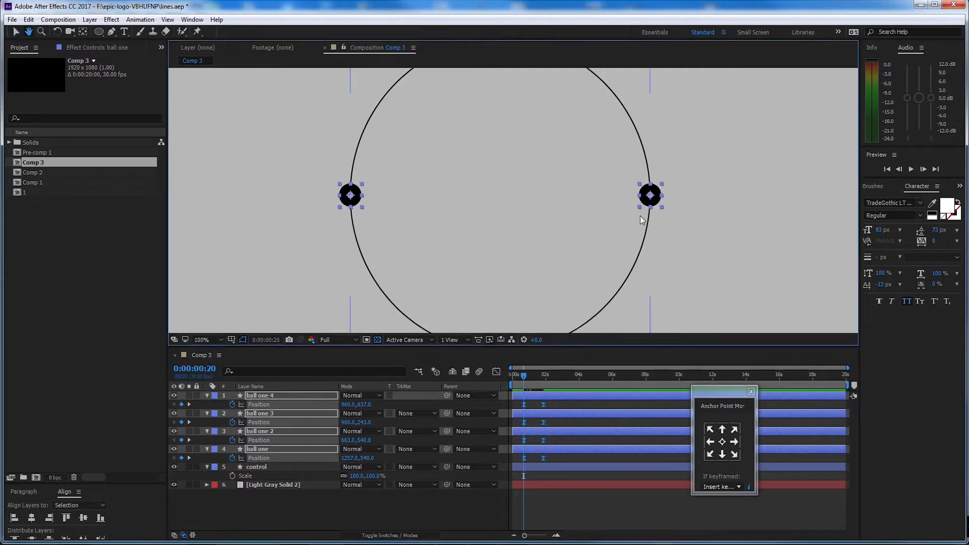
pyautogui.click(676, 209)
pyautogui.click(281, 397)
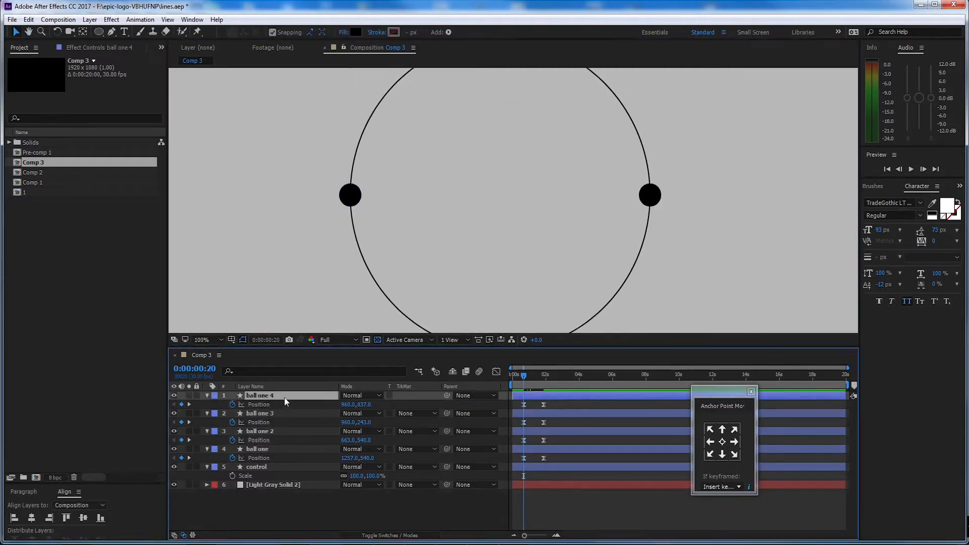
pyautogui.press(',')
pyautogui.press('.')
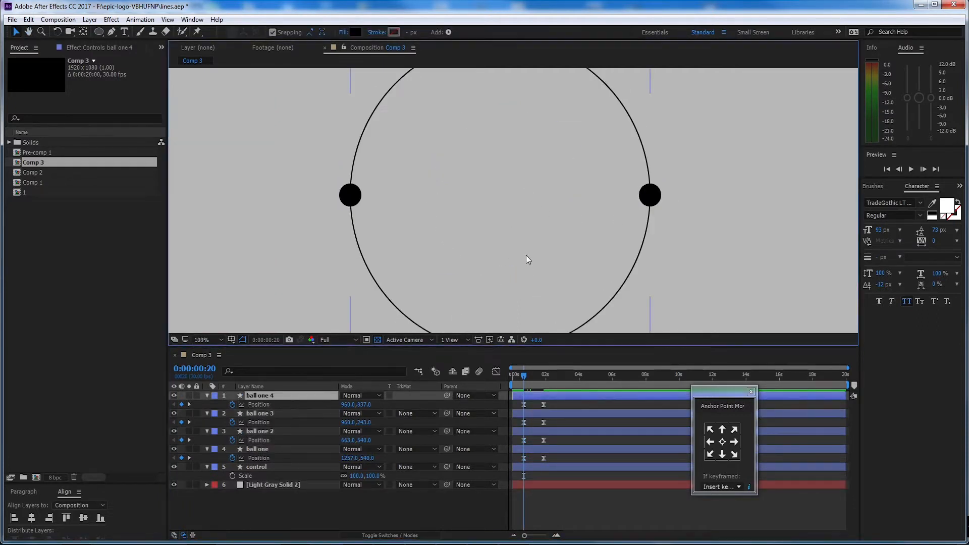
pyautogui.moveTo(526, 255); pyautogui.dragTo(519, 192)
pyautogui.moveTo(500, 290); pyautogui.dragTo(534, 231)
pyautogui.click(632, 221)
pyautogui.moveTo(642, 226); pyautogui.dragTo(491, 223)
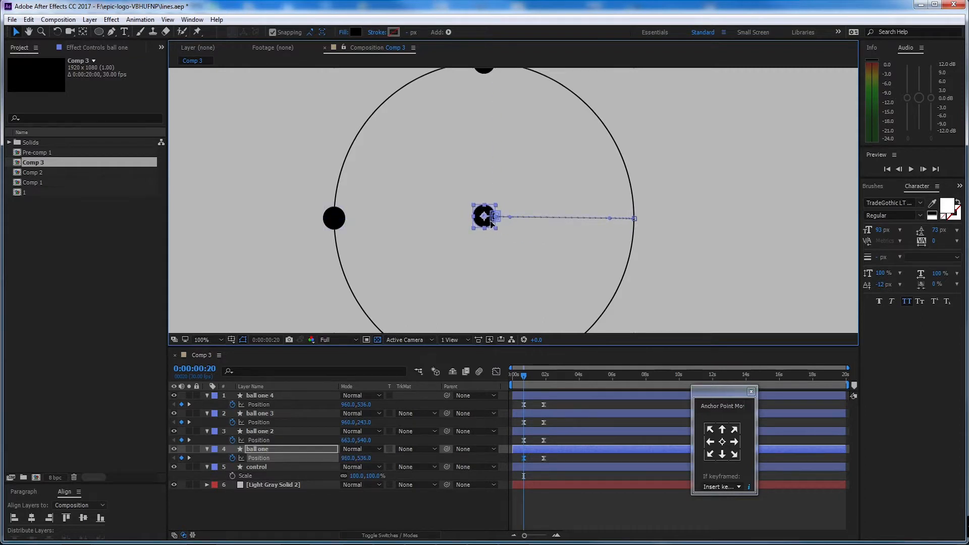
# Step: Move the leftmost and topmost balls to the same centre position of 960, 536 at 0:00:00:20
pyautogui.moveTo(341, 224); pyautogui.dragTo(491, 222)
pyautogui.moveTo(539, 151); pyautogui.dragTo(536, 170)
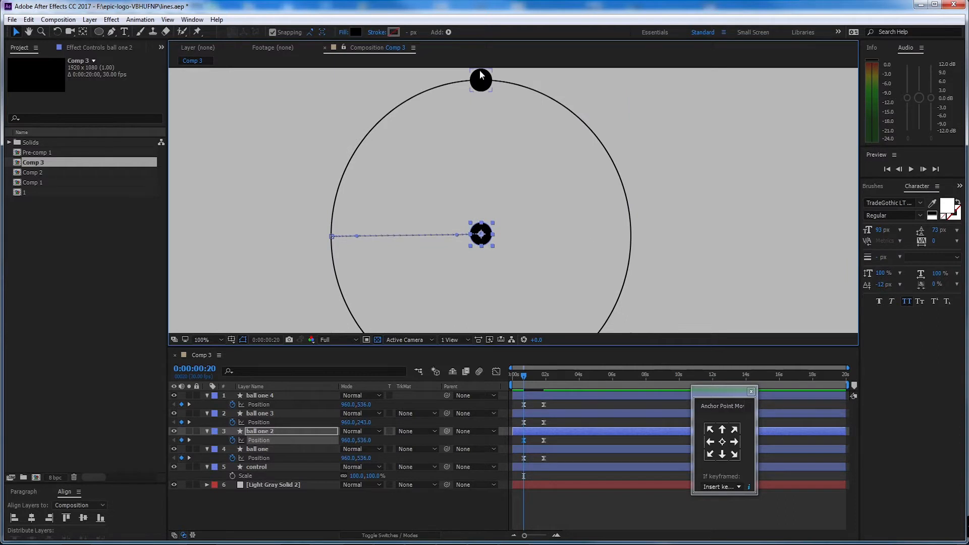
pyautogui.click(492, 85)
pyautogui.moveTo(492, 95); pyautogui.dragTo(480, 233)
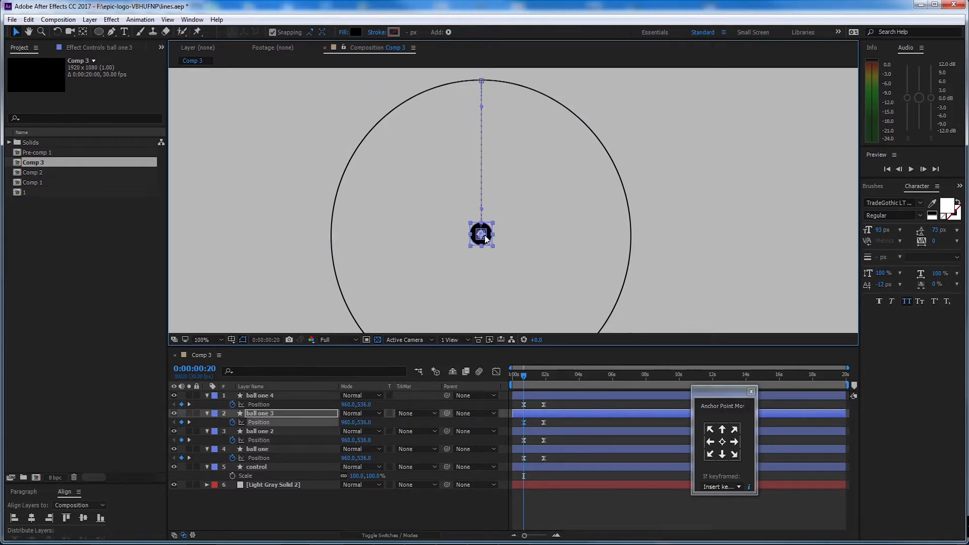
pyautogui.press(',')
pyautogui.click(588, 498)
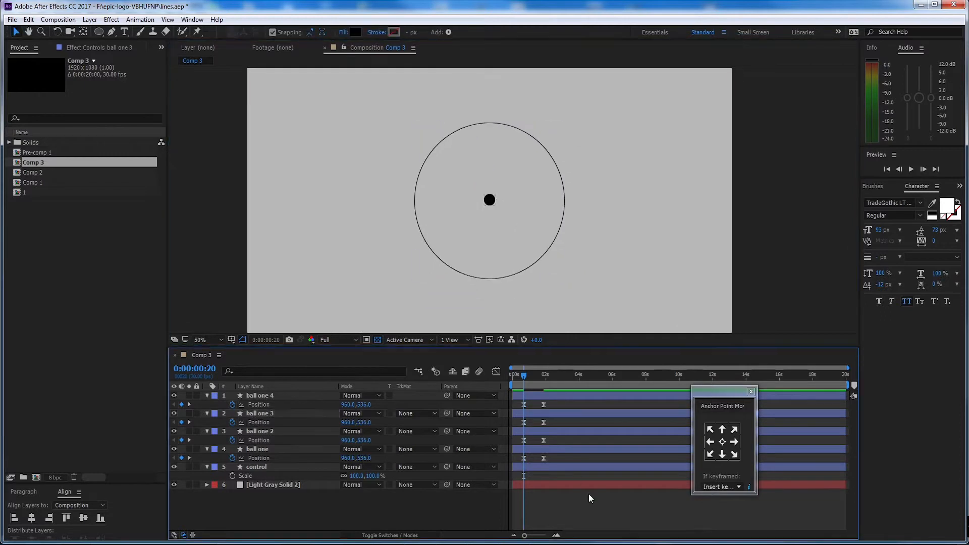
# Step: Check how the balls overlap at the centre and preview their outward motion from the start
pyautogui.scroll(4, 507, 201)
pyautogui.click(507, 201)
pyautogui.scroll(-4, 508, 201)
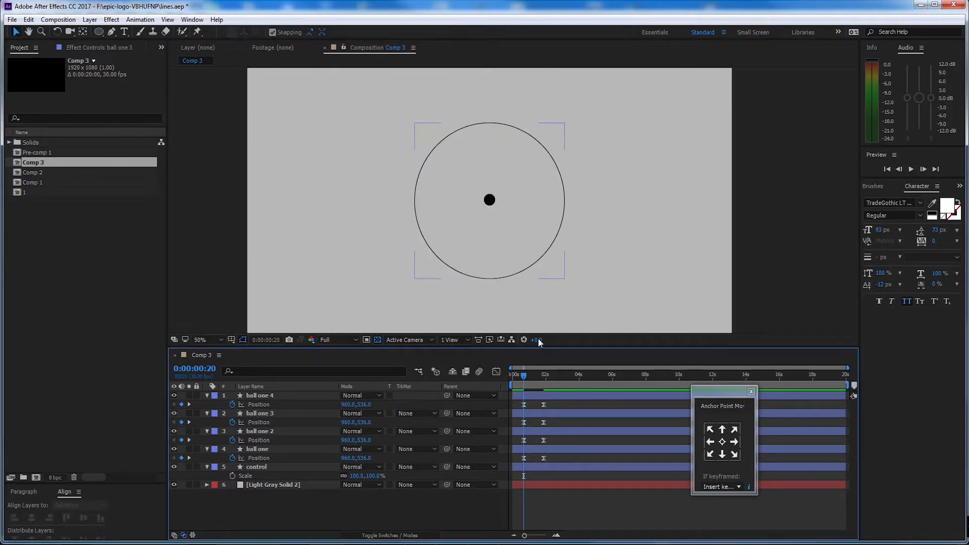
pyautogui.moveTo(524, 376)
pyautogui.mouseDown()
pyautogui.moveTo(544, 373)
pyautogui.moveTo(514, 376)
pyautogui.mouseUp()
pyautogui.press('space')
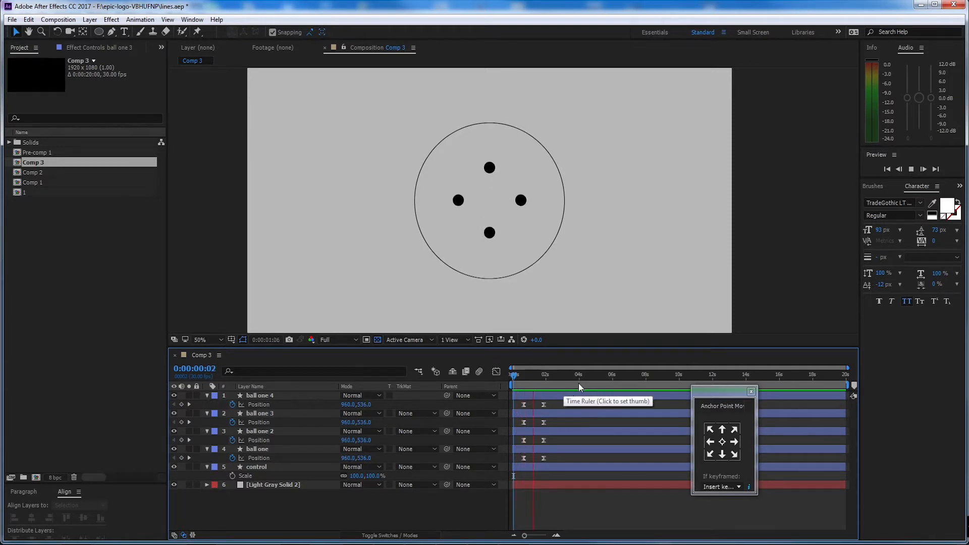
pyautogui.press('space')
# Step: Reshape the speed graph of all four balls' position keyframes for an early peak and a long slow-down
pyautogui.moveTo(550, 402); pyautogui.dragTo(516, 462)
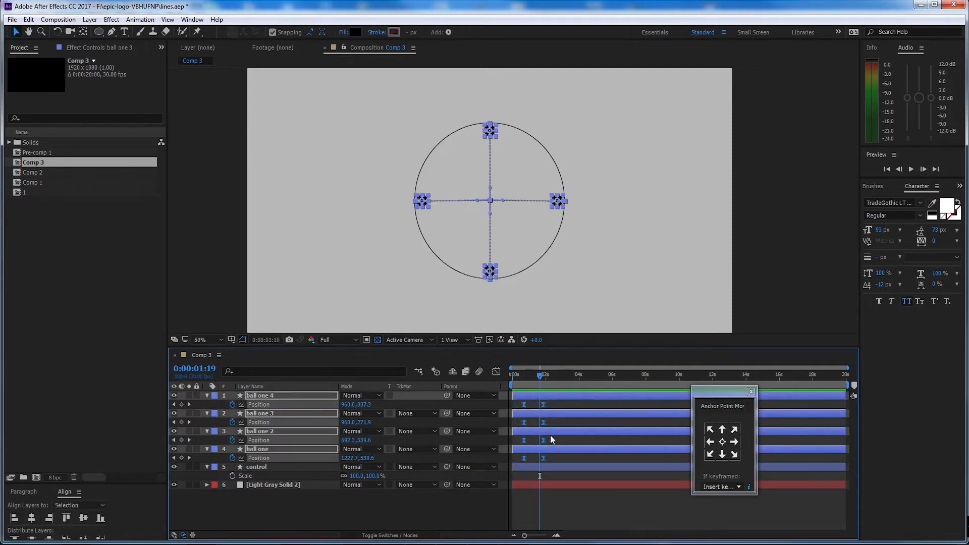
pyautogui.click(496, 372)
pyautogui.moveTo(524, 535); pyautogui.dragTo(534, 536)
pyautogui.moveTo(589, 474); pyautogui.dragTo(556, 516)
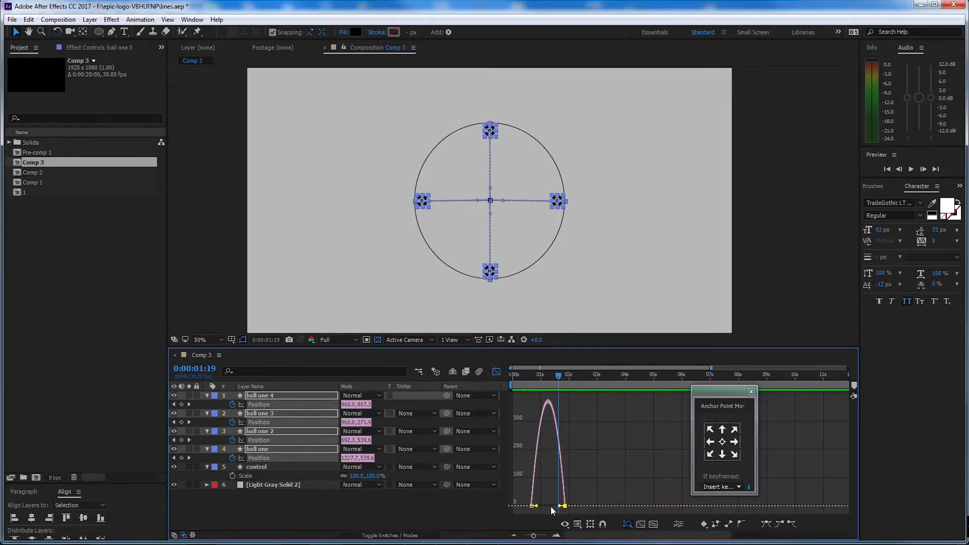
pyautogui.press('F9')
# Step: Leave the speed graph and preview the balls' reshaped motion
pyautogui.moveTo(554, 378); pyautogui.dragTo(520, 377)
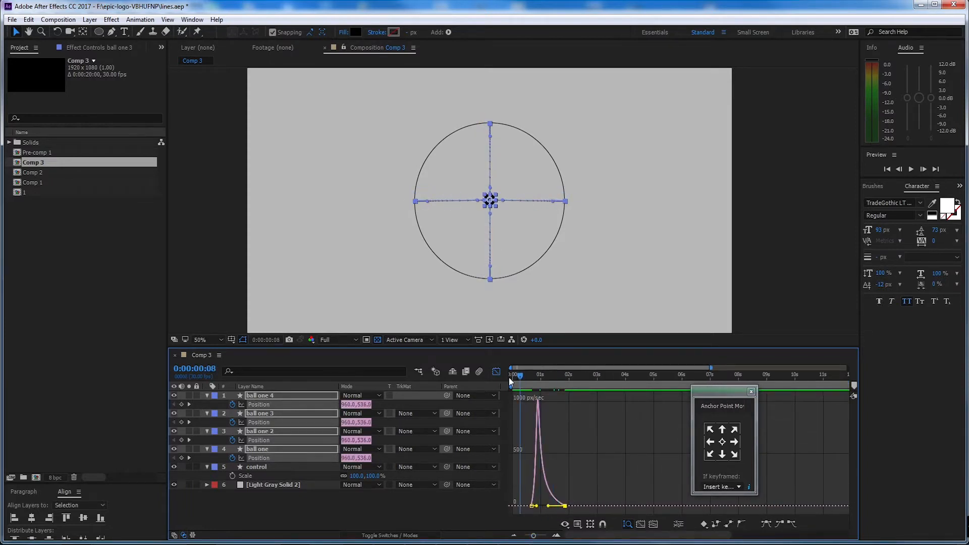
pyautogui.hotkey('shift', 'F3')
pyautogui.press('space')
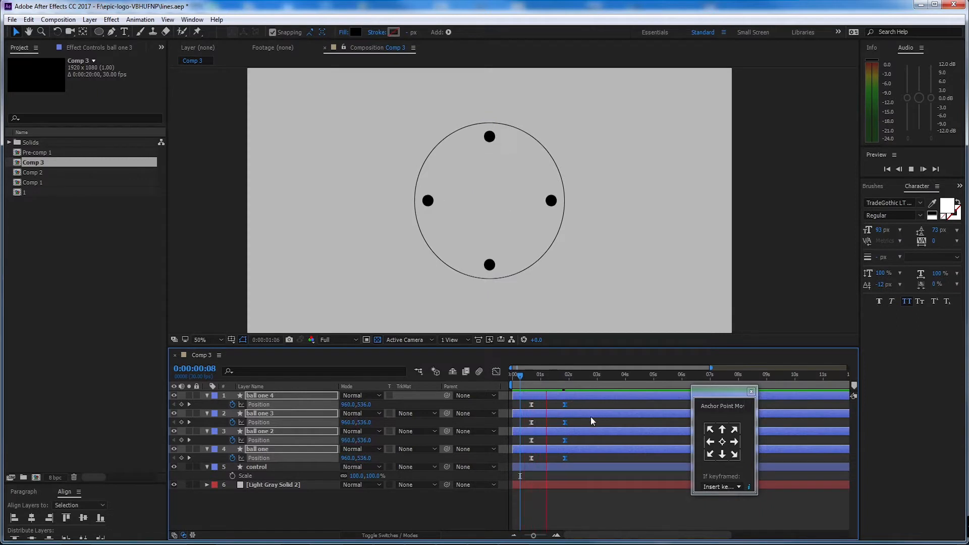
# Step: Return to the balls' end keyframes at 0:00:01:26 and hide the control circle layer
pyautogui.hotkey('ctrl', 'a')
pyautogui.moveTo(572, 382)
pyautogui.mouseDown()
pyautogui.moveTo(533, 381)
pyautogui.moveTo(561, 380)
pyautogui.mouseUp()
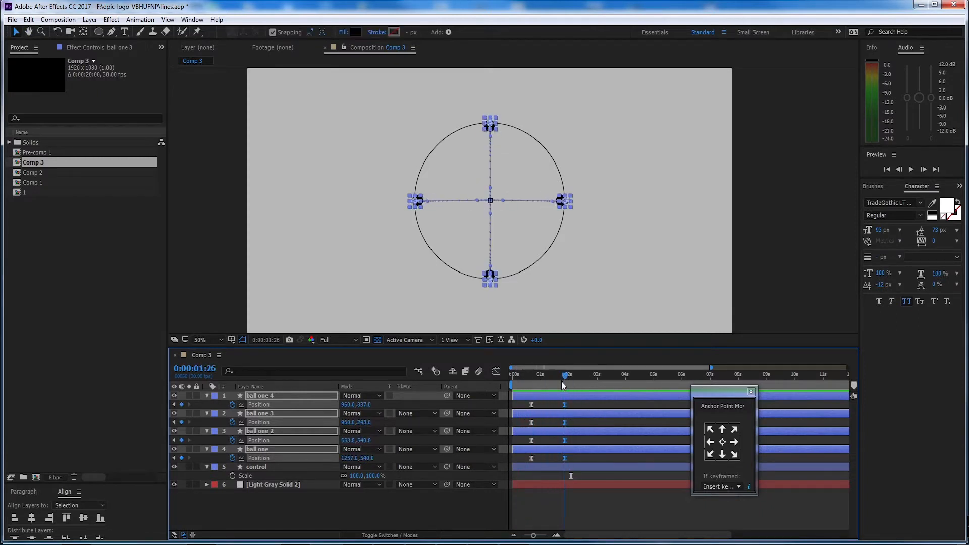
pyautogui.click(380, 504)
pyautogui.click(291, 467)
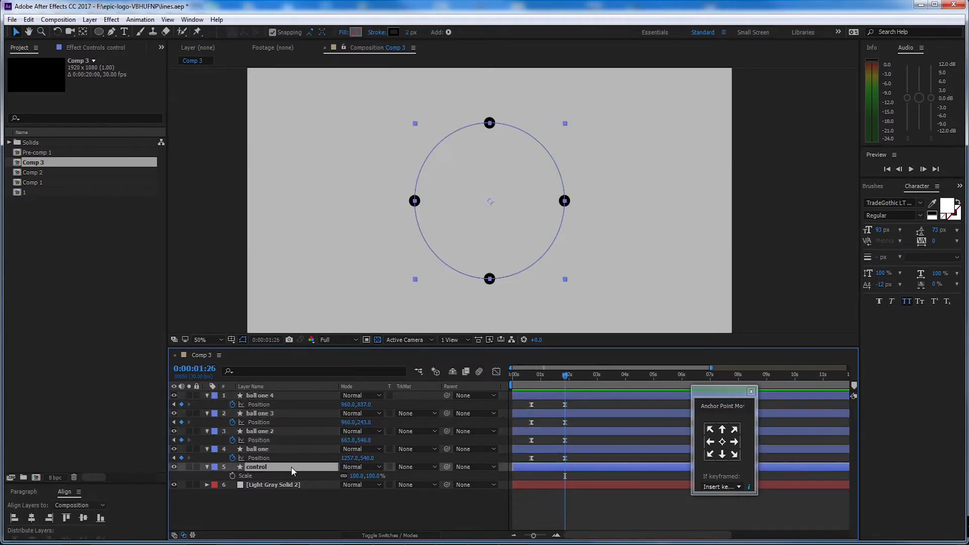
pyautogui.click(173, 466)
# Step: Shift all the balls' position keyframes so they start at about one second and end at 0:00:02:06
pyautogui.moveTo(544, 376); pyautogui.dragTo(580, 461)
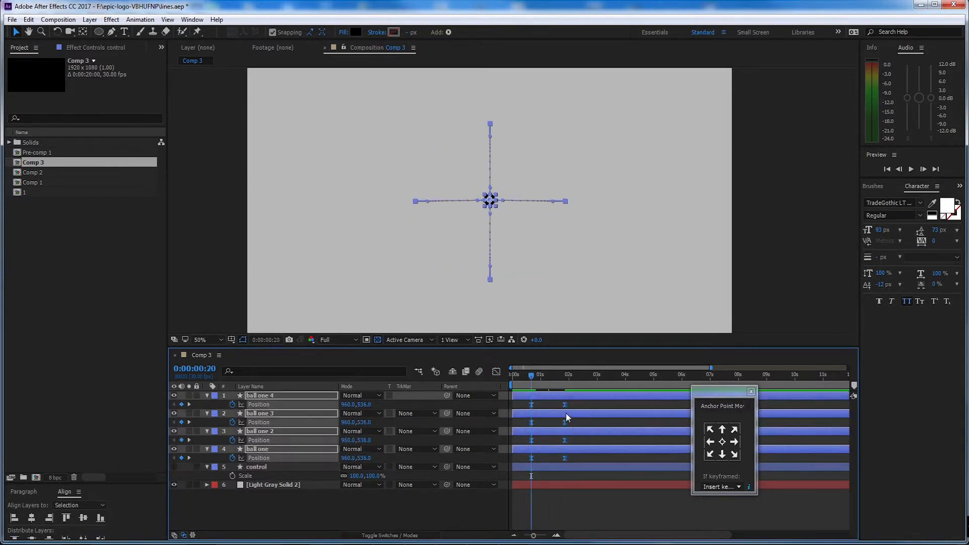
pyautogui.moveTo(565, 404); pyautogui.dragTo(572, 403)
pyautogui.moveTo(530, 376)
pyautogui.mouseDown()
pyautogui.moveTo(554, 376)
pyautogui.moveTo(522, 373)
pyautogui.mouseUp()
pyautogui.click(570, 507)
# Step: Keyframe the scale of ball one 4 from 0% to 100%, finishing at about one second, and apply Easy Ease
pyautogui.click(271, 396)
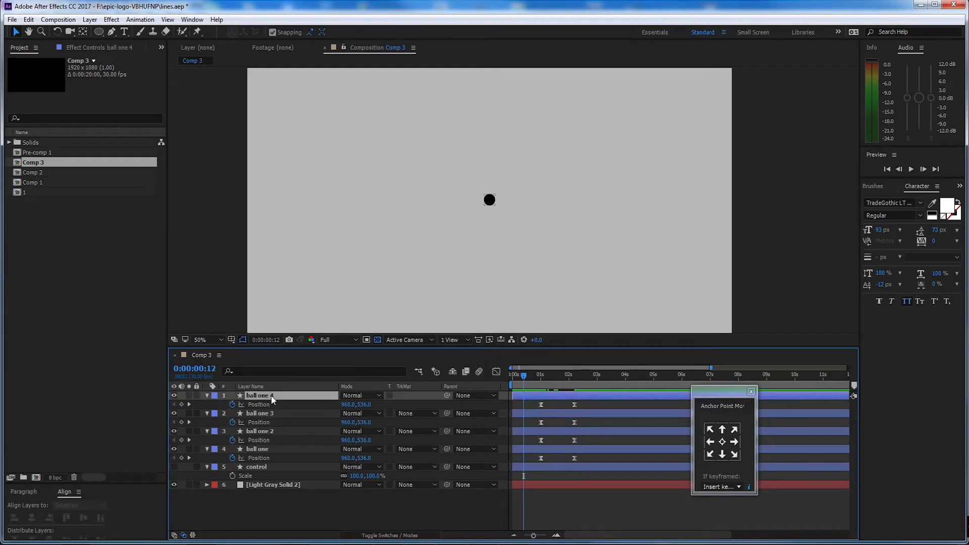
pyautogui.click(295, 414)
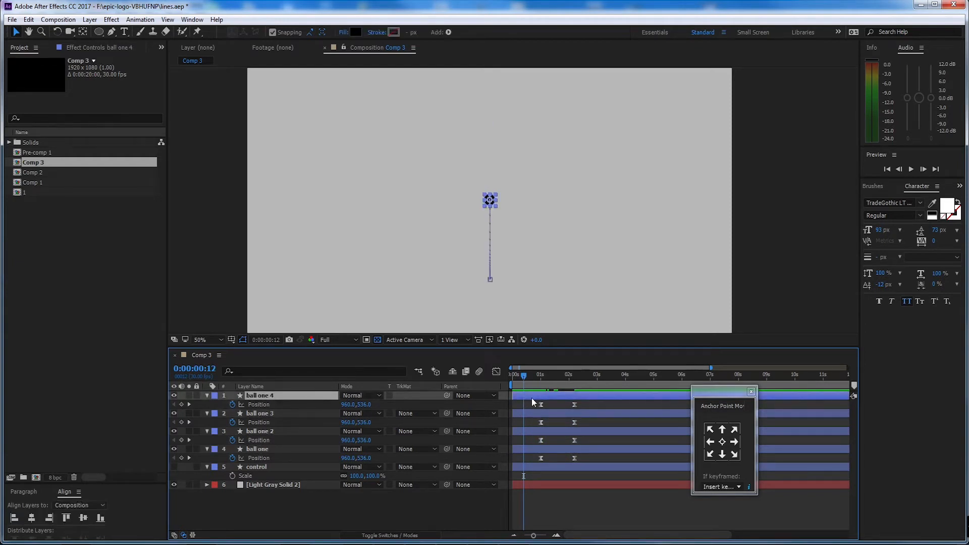
pyautogui.press('s')
pyautogui.click(232, 404)
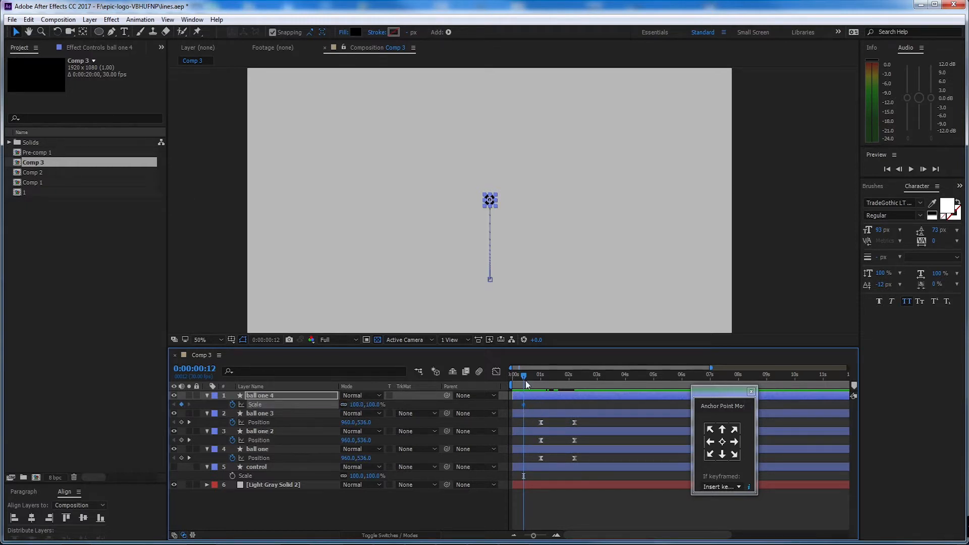
pyautogui.click(357, 404)
pyautogui.write('25')
pyautogui.press('Return')
pyautogui.moveTo(516, 407); pyautogui.dragTo(539, 405)
pyautogui.press('F9')
pyautogui.click(527, 374)
pyautogui.moveTo(529, 372); pyautogui.dragTo(501, 374)
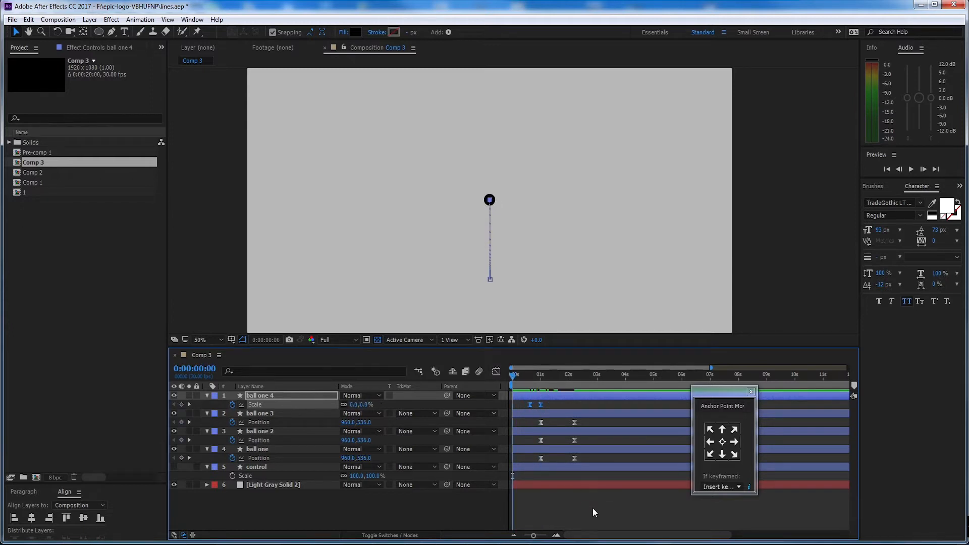
# Step: Trim the start of the ball one, ball one 2 and ball one 3 layers to about one second and preview
pyautogui.click(534, 416)
pyautogui.keyDown('shift'); pyautogui.click(530, 431); pyautogui.keyUp('shift')
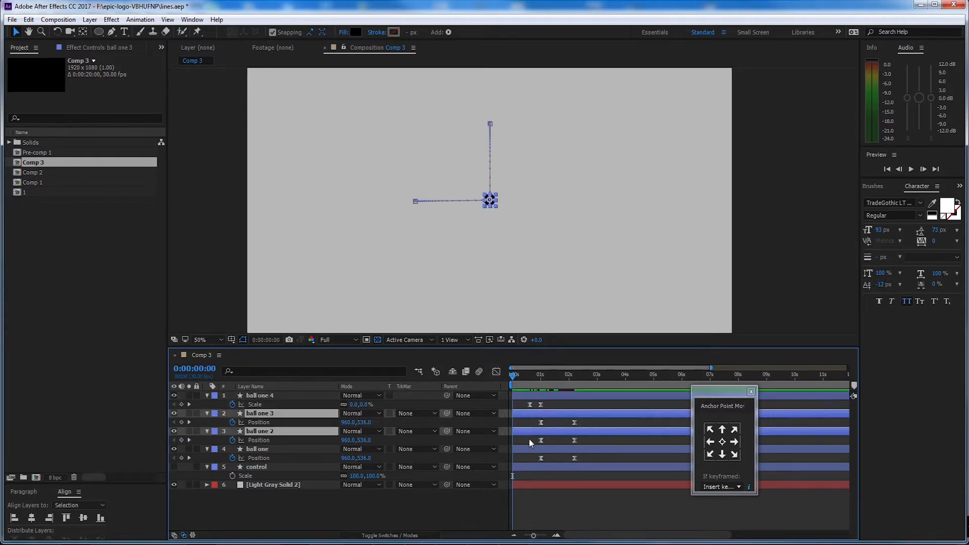
pyautogui.keyDown('shift'); pyautogui.click(528, 449); pyautogui.keyUp('shift')
pyautogui.moveTo(512, 432); pyautogui.dragTo(539, 432)
pyautogui.press('space')
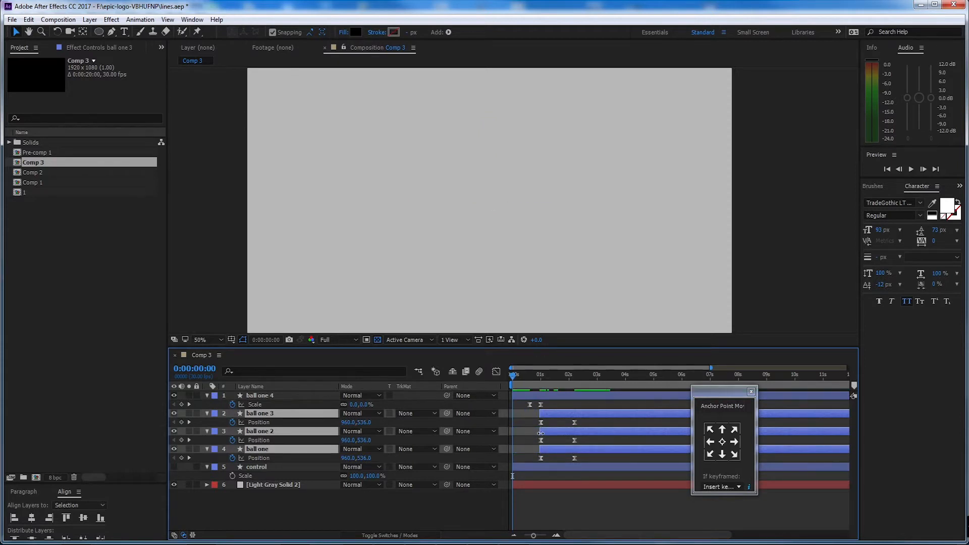
pyautogui.press('space')
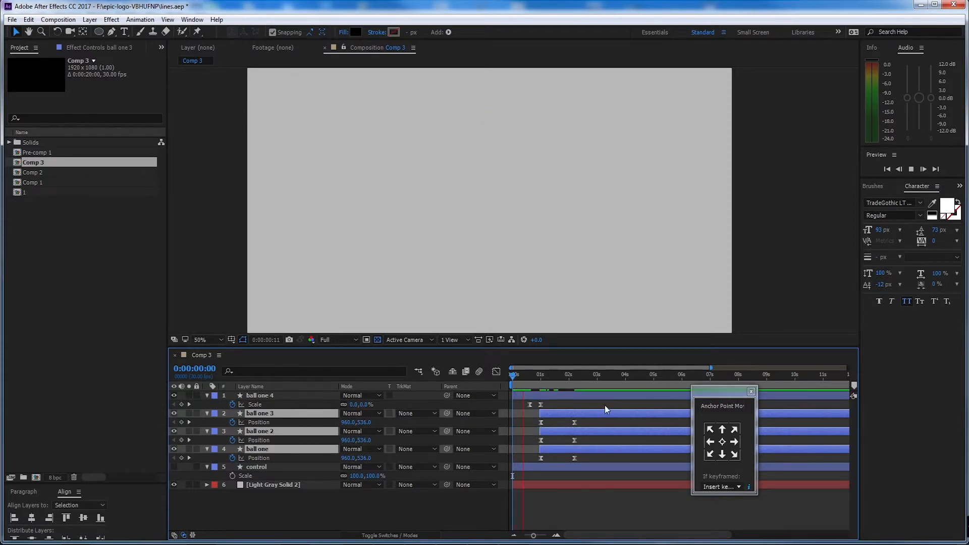
# Step: Move the scale keyframes of ball one 4 about ten frames earlier and preview the new timing
pyautogui.click(532, 405)
pyautogui.moveTo(531, 407); pyautogui.dragTo(521, 405)
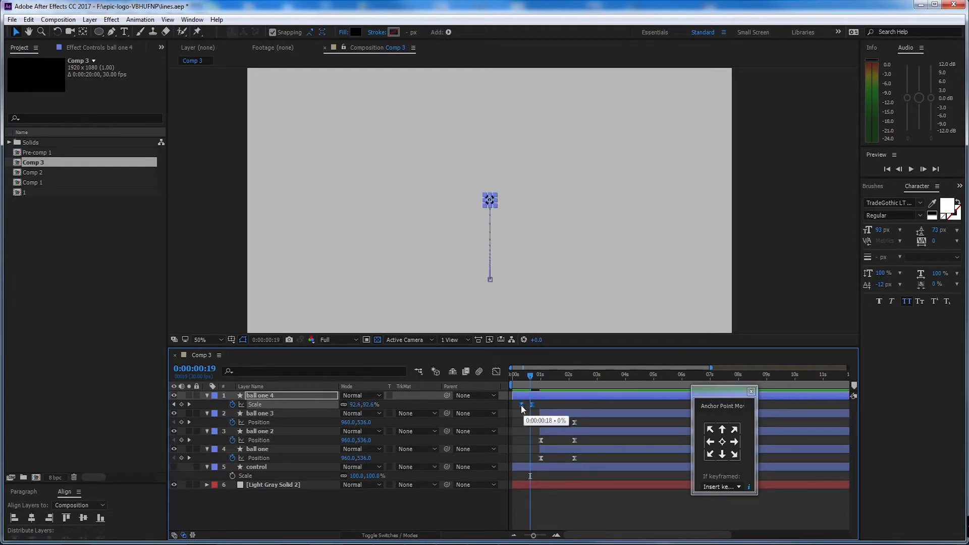
pyautogui.press('space')
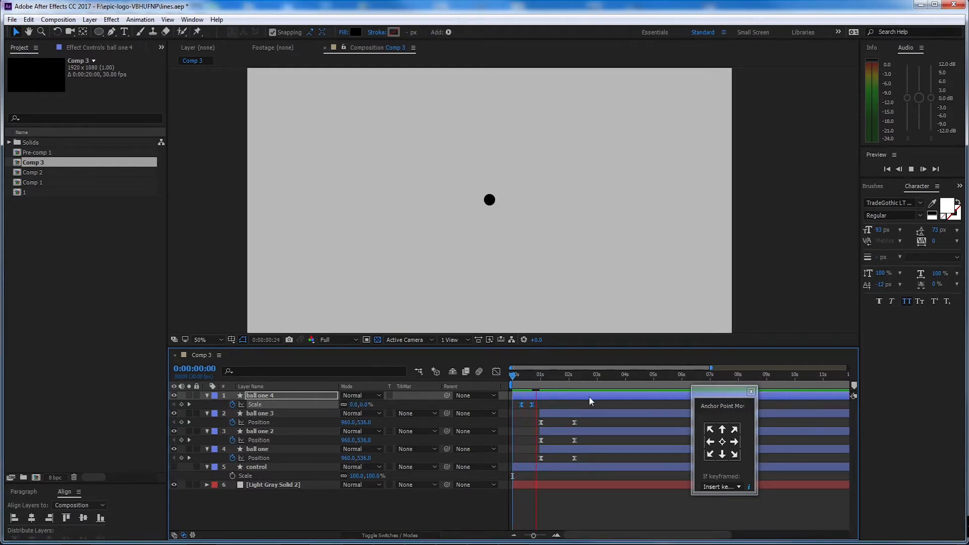
pyautogui.press('space')
# Step: Replay the animation from the start, set the current time to 0:00:02:06 and deselect all layers
pyautogui.press('space')
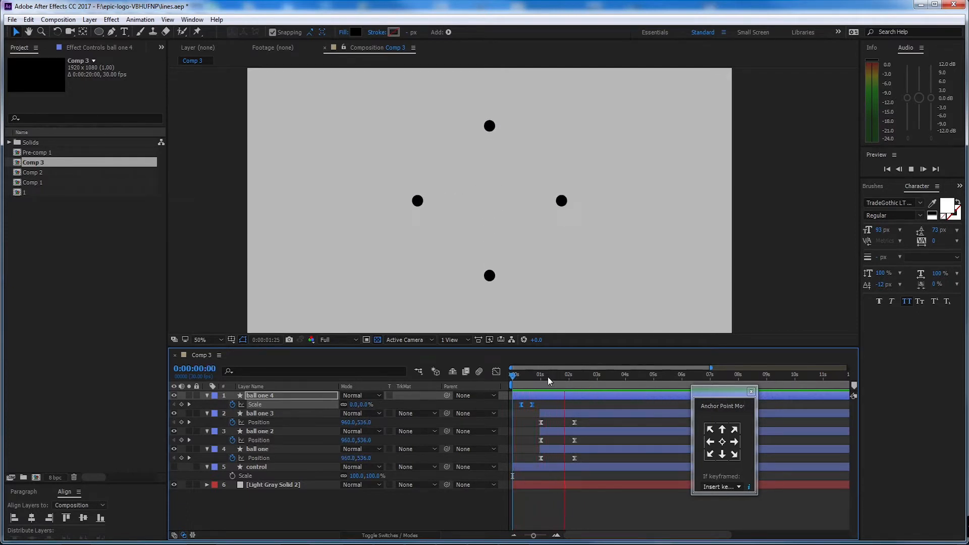
pyautogui.press('space')
pyautogui.click(511, 383)
pyautogui.press('space')
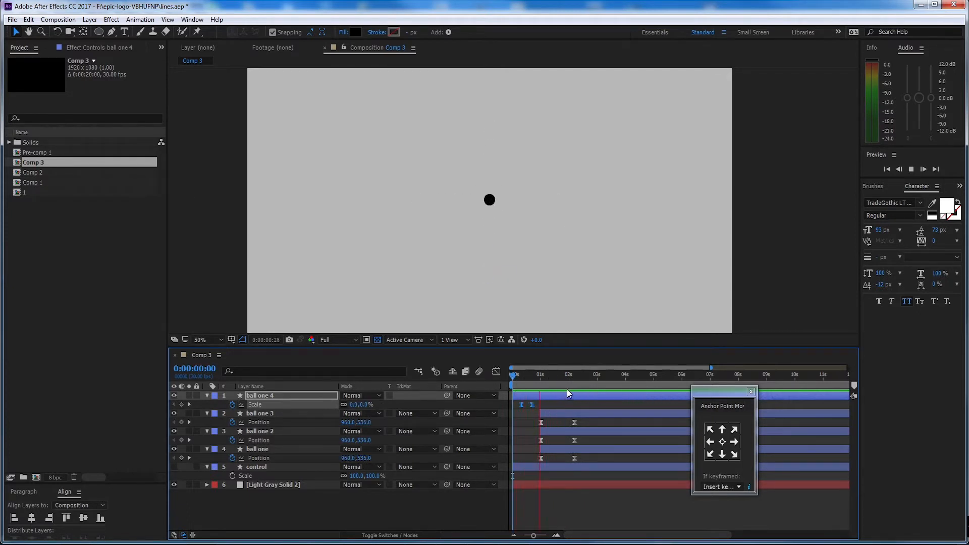
pyautogui.press('space')
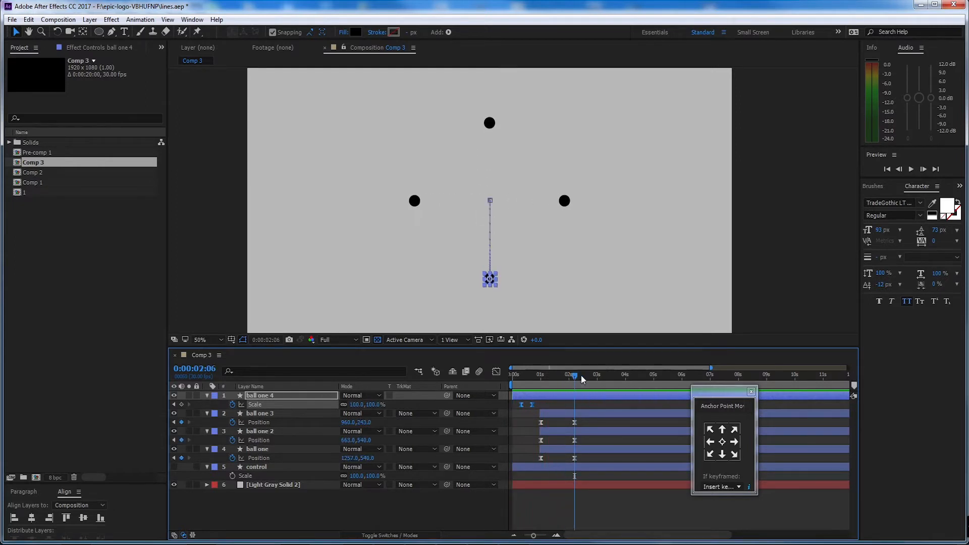
pyautogui.click(574, 374)
pyautogui.click(573, 312)
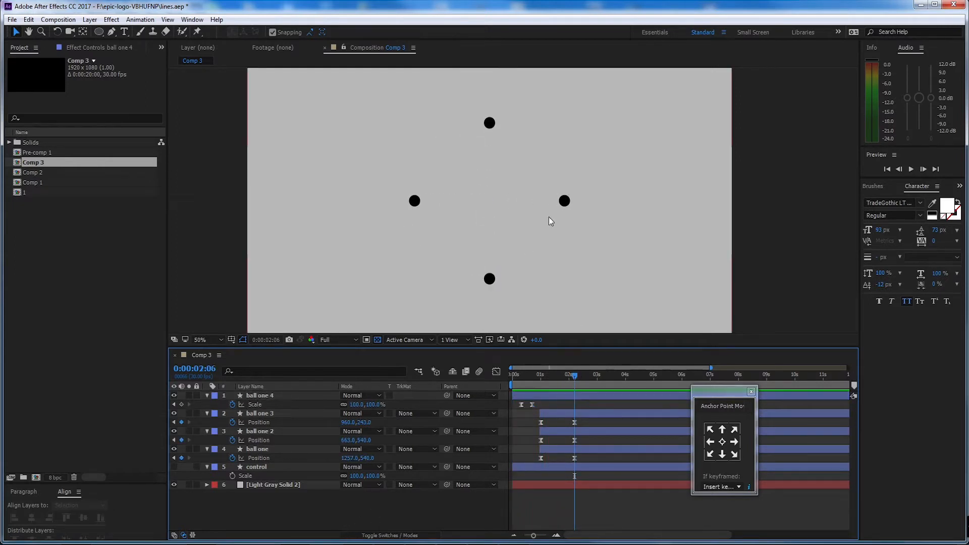
# Step: Make the control layer visible and parent all four ball layers to it
pyautogui.click(288, 468)
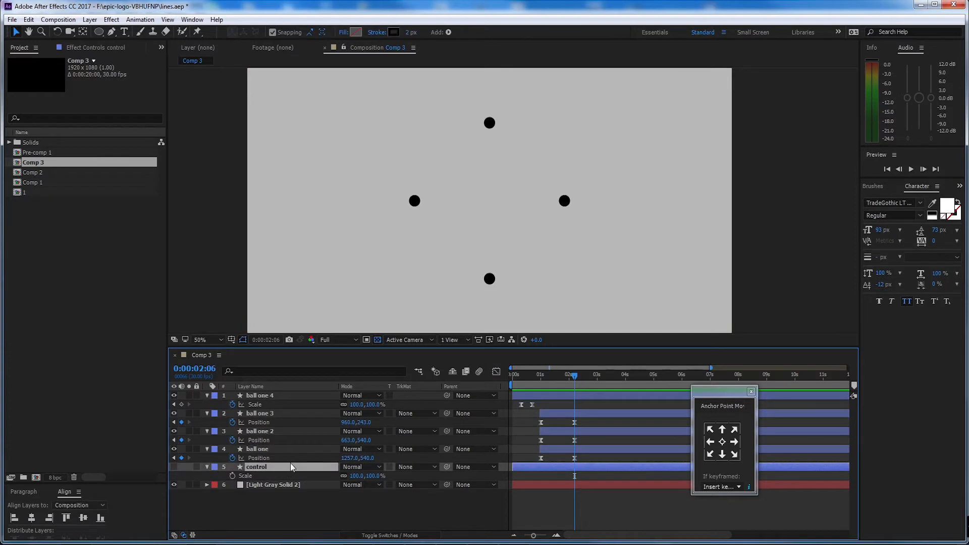
pyautogui.click(174, 467)
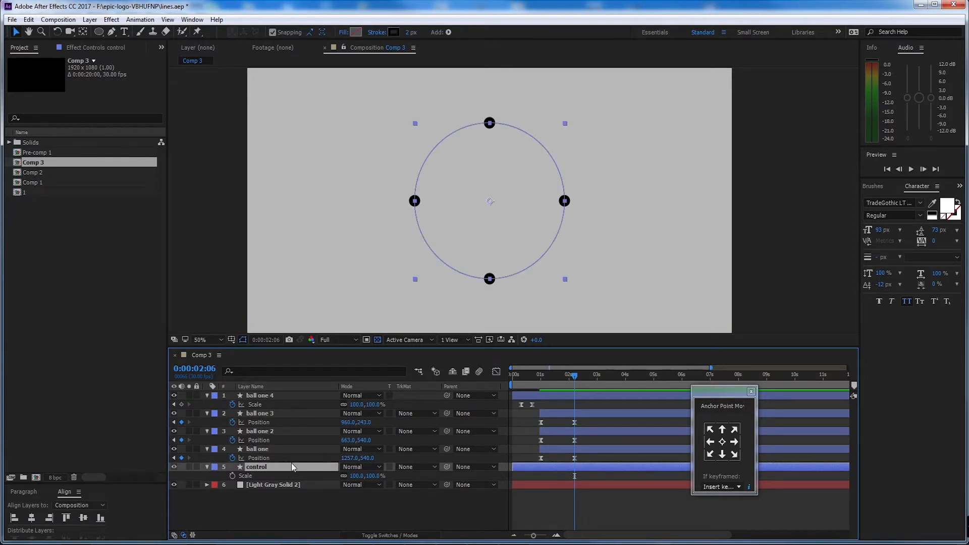
pyautogui.click(277, 448)
pyautogui.keyDown('ctrl'); pyautogui.click(284, 431); pyautogui.keyUp('ctrl')
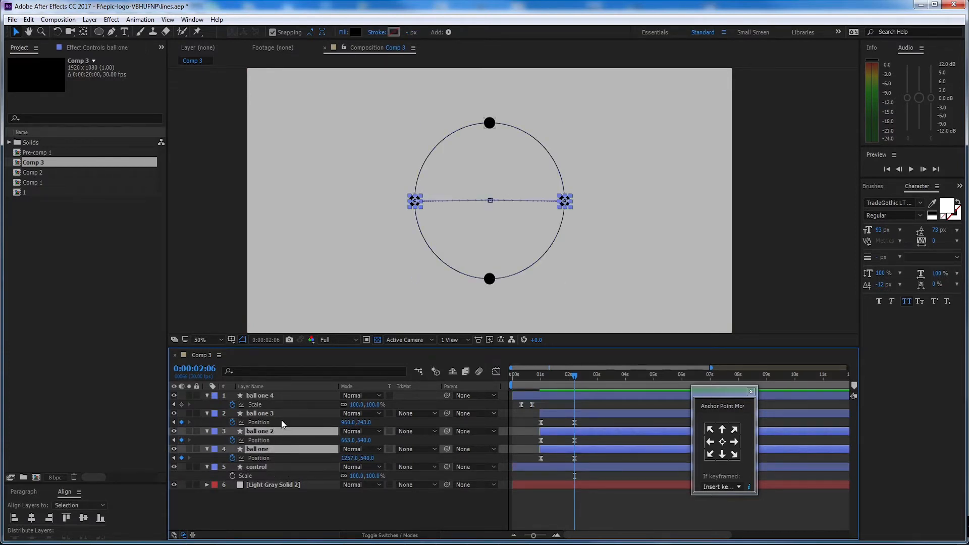
pyautogui.keyDown('ctrl'); pyautogui.click(280, 413); pyautogui.keyUp('ctrl')
pyautogui.keyDown('ctrl'); pyautogui.click(280, 395); pyautogui.keyUp('ctrl')
pyautogui.moveTo(446, 395); pyautogui.dragTo(292, 465)
# Step: Keyframe the control layer's rotation from 0° at 0:00:02:06 to 90° at 0:00:02:26
pyautogui.click(293, 464)
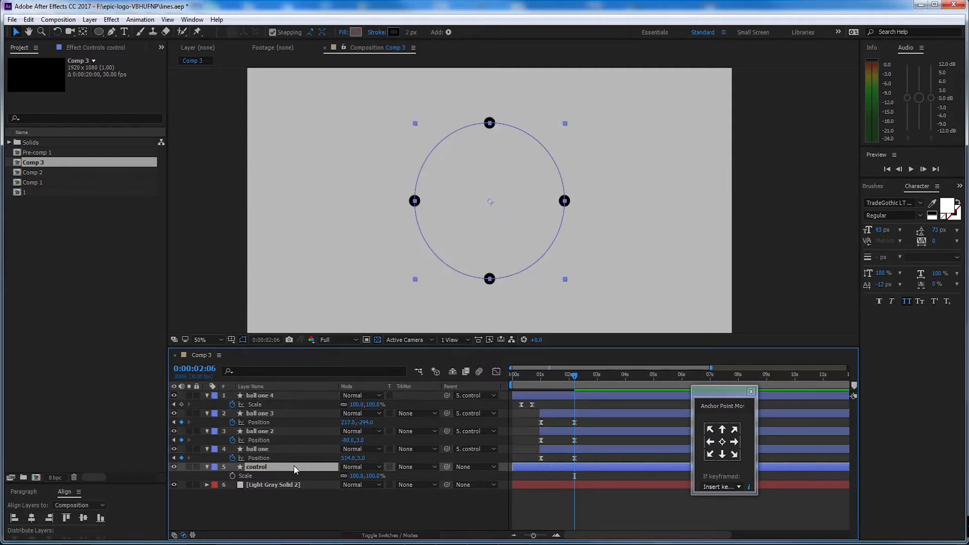
pyautogui.press('r')
pyautogui.click(232, 475)
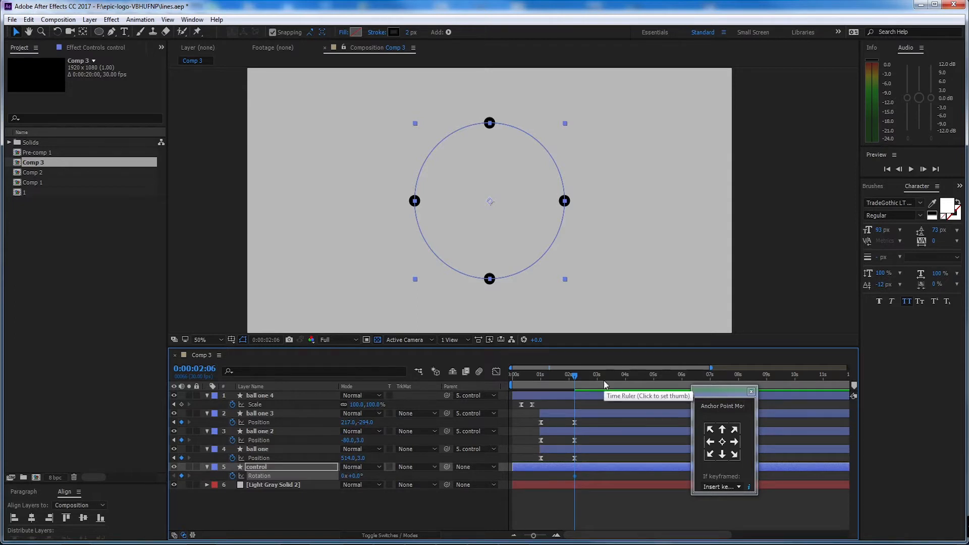
pyautogui.hotkey('shift', 'pagedown')
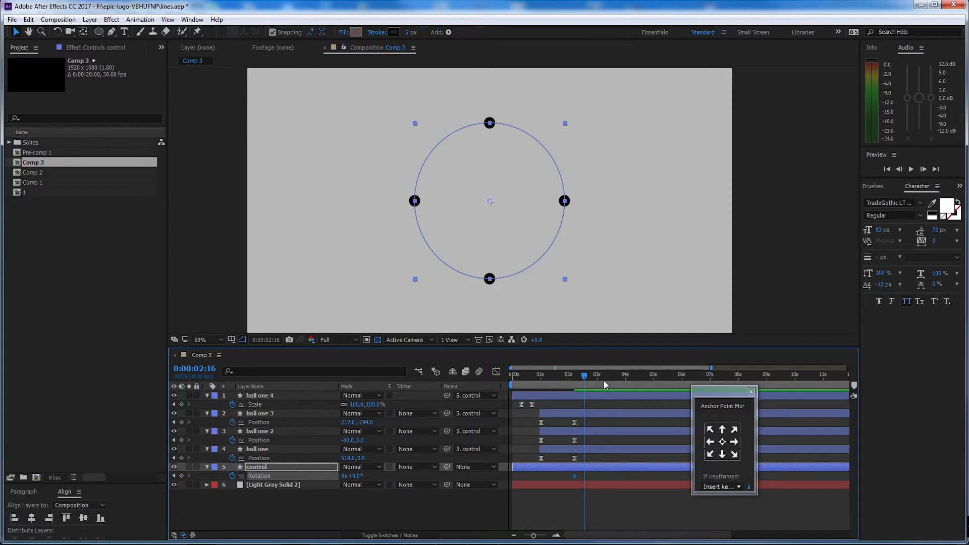
pyautogui.hotkey('shift', 'pagedown')
pyautogui.click(181, 476)
pyautogui.moveTo(586, 379)
pyautogui.mouseDown()
pyautogui.moveTo(575, 379)
pyautogui.moveTo(593, 377)
pyautogui.mouseUp()
pyautogui.click(356, 476)
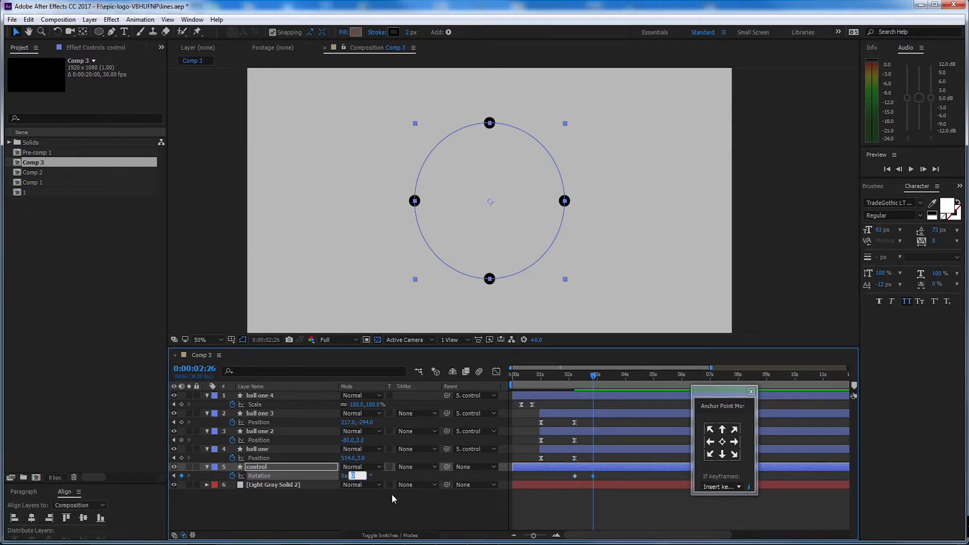
pyautogui.write('90')
pyautogui.press('Return')
# Step: Apply Easy Ease to both rotation keyframes of the control layer and preview the animation from the start
pyautogui.moveTo(593, 379); pyautogui.dragTo(567, 382)
pyautogui.moveTo(607, 476); pyautogui.dragTo(567, 480)
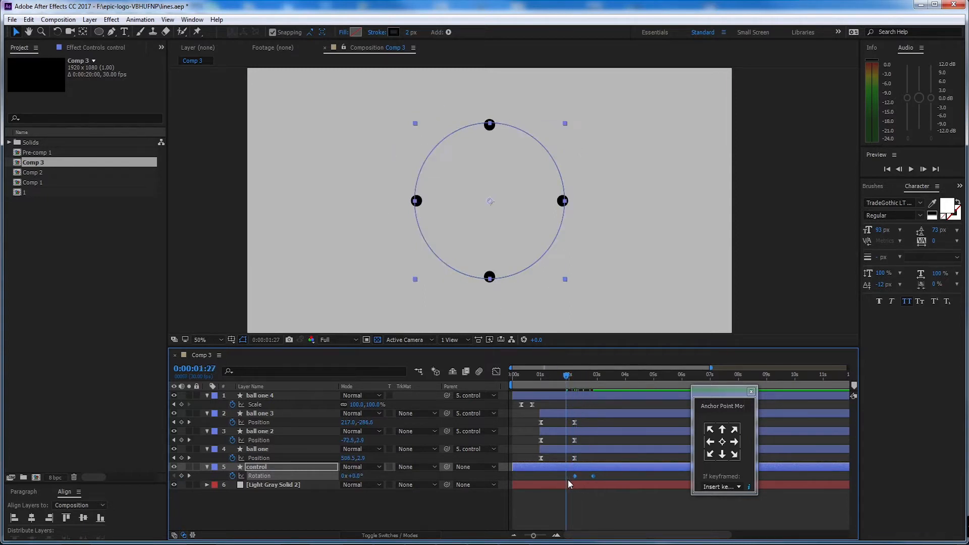
pyautogui.press('F9')
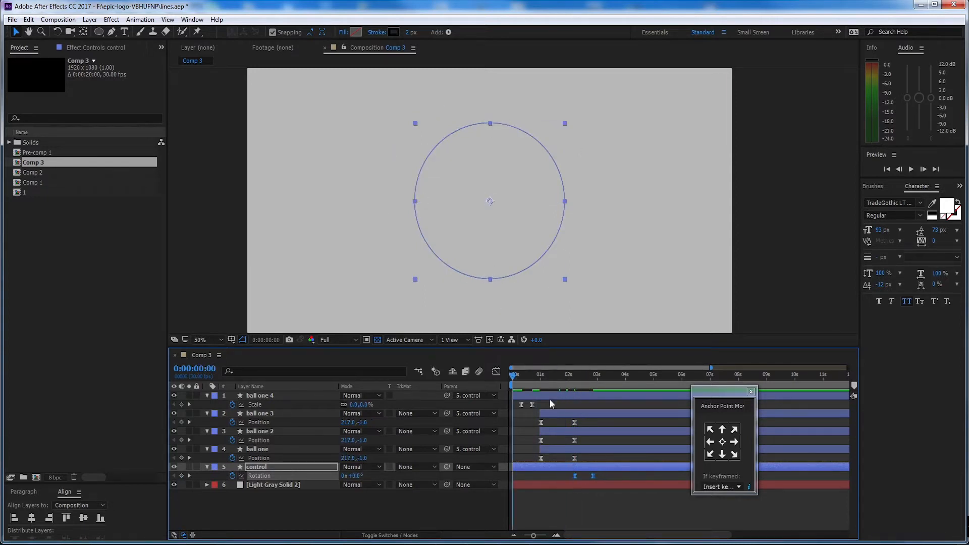
pyautogui.press('space')
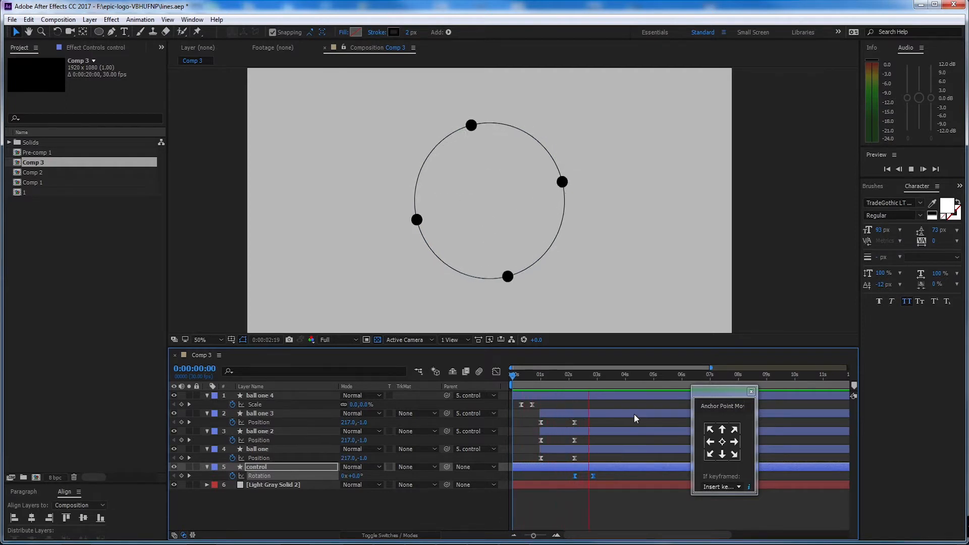
# Step: Set the control layer's rotation keyframe at 0:00:02:26 to -90° and preview the reversed spin
pyautogui.click(593, 382)
pyautogui.click(595, 382)
pyautogui.click(603, 495)
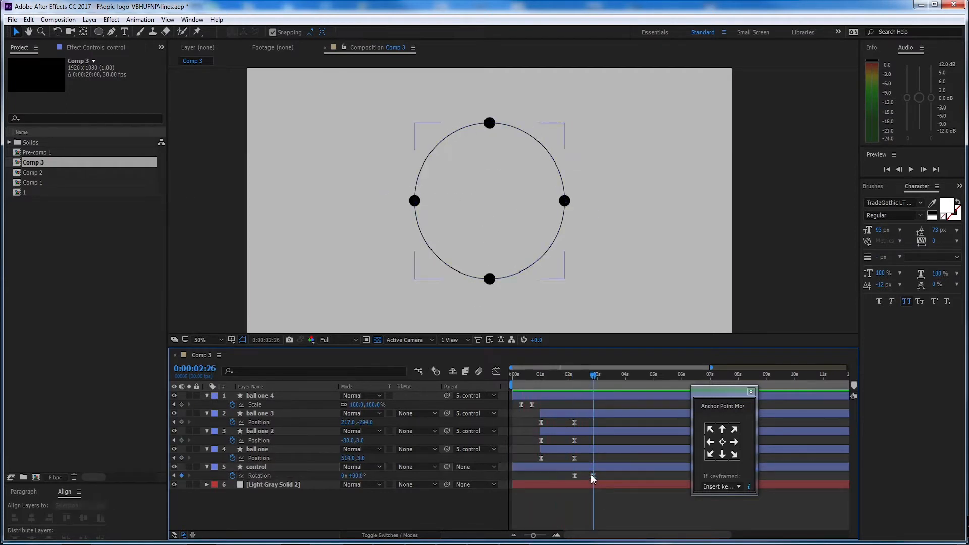
pyautogui.click(592, 475)
pyautogui.click(354, 475)
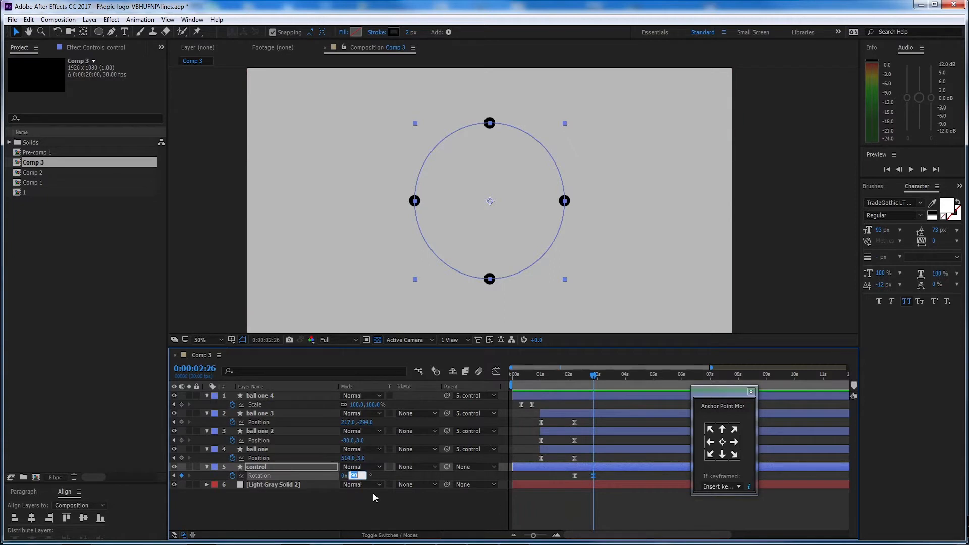
pyautogui.write('-9')
pyautogui.press('Return')
pyautogui.press('space')
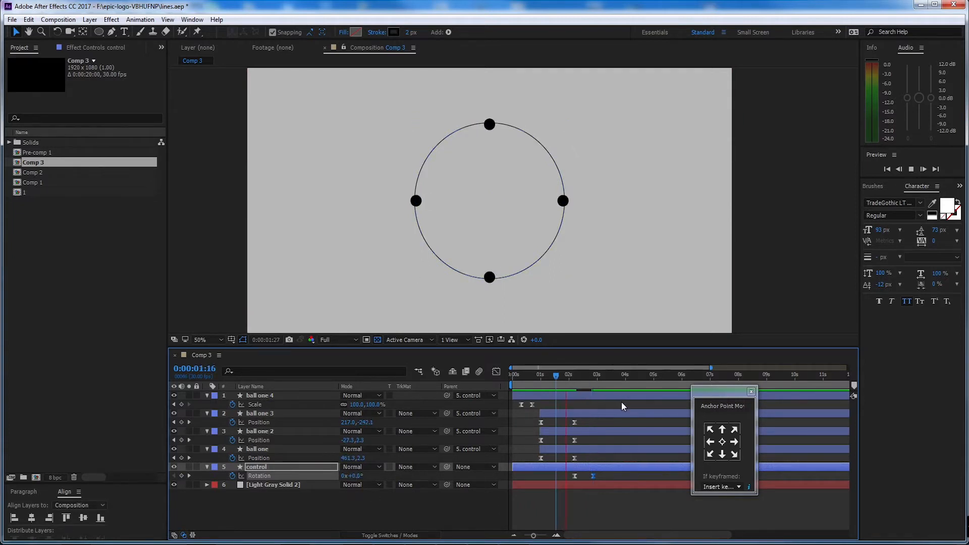
# Step: Review the time between the two rotation keyframes, set the current time to 0:00:02:26 and deselect all layers
pyautogui.click(595, 376)
pyautogui.press('pageup')
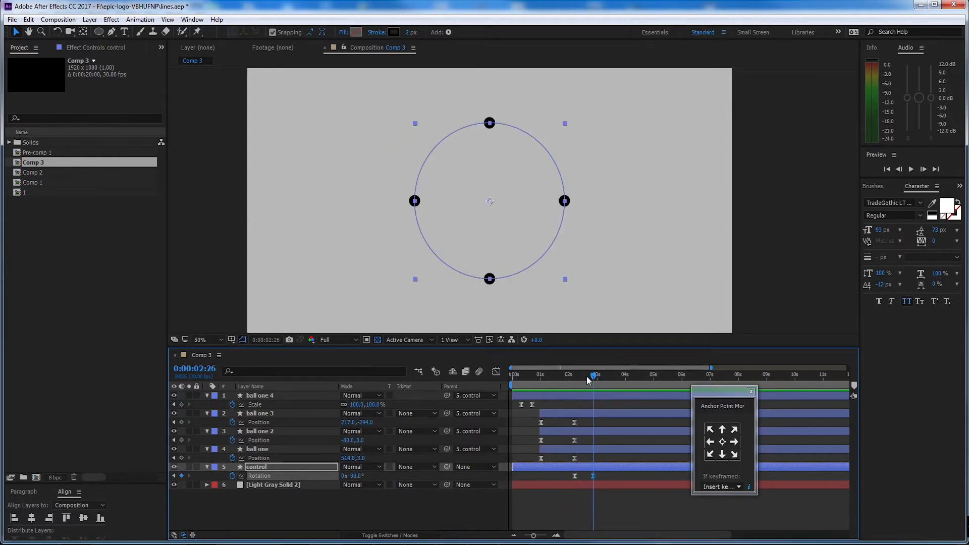
pyautogui.click(573, 381)
pyautogui.press('k')
pyautogui.moveTo(593, 376)
pyautogui.mouseDown()
pyautogui.moveTo(572, 384)
pyautogui.moveTo(593, 383)
pyautogui.mouseUp()
pyautogui.click(447, 492)
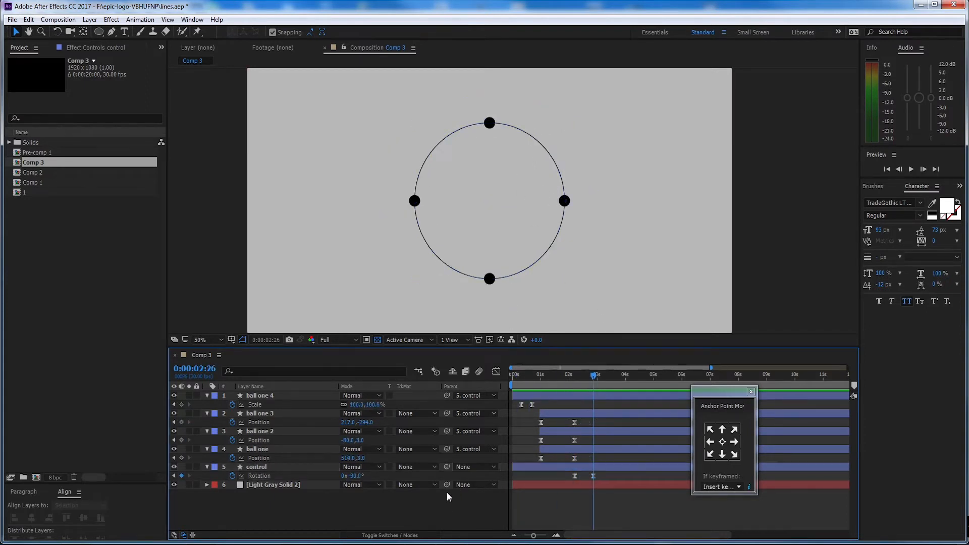
# Step: Hide the control layer's circle
pyautogui.click(277, 467)
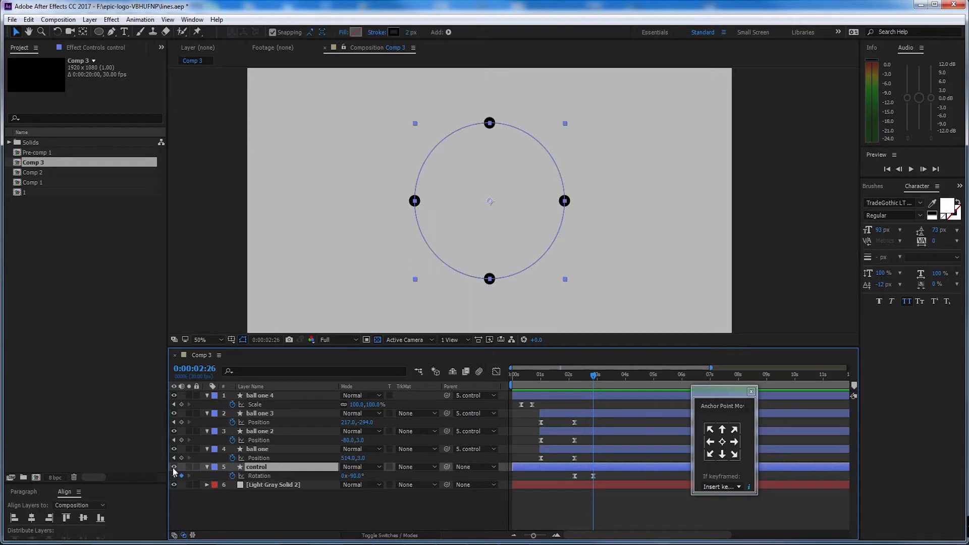
pyautogui.click(173, 466)
pyautogui.click(305, 503)
# Step: Duplicate the control layer, make the copy visible and rename it line1
pyautogui.click(283, 467)
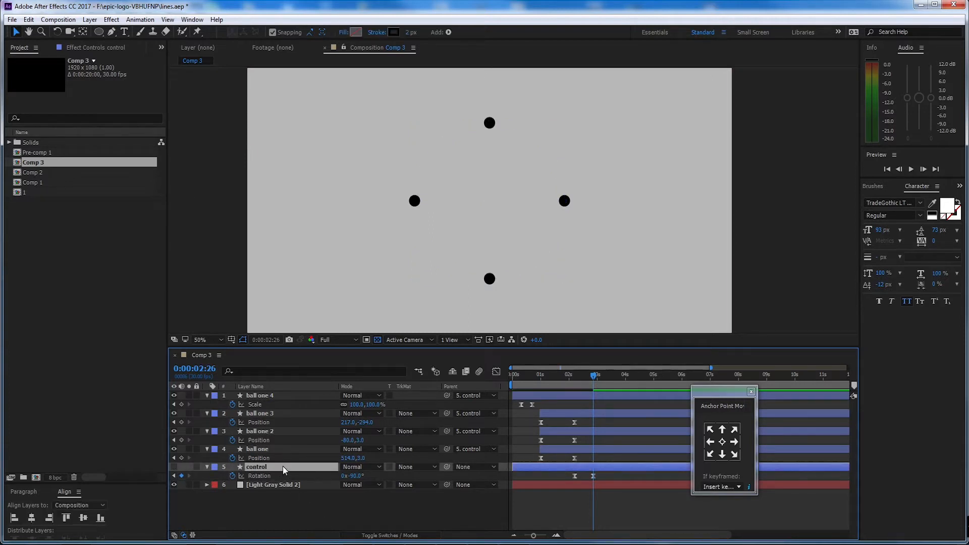
pyautogui.hotkey('ctrl', 'd')
pyautogui.click(173, 467)
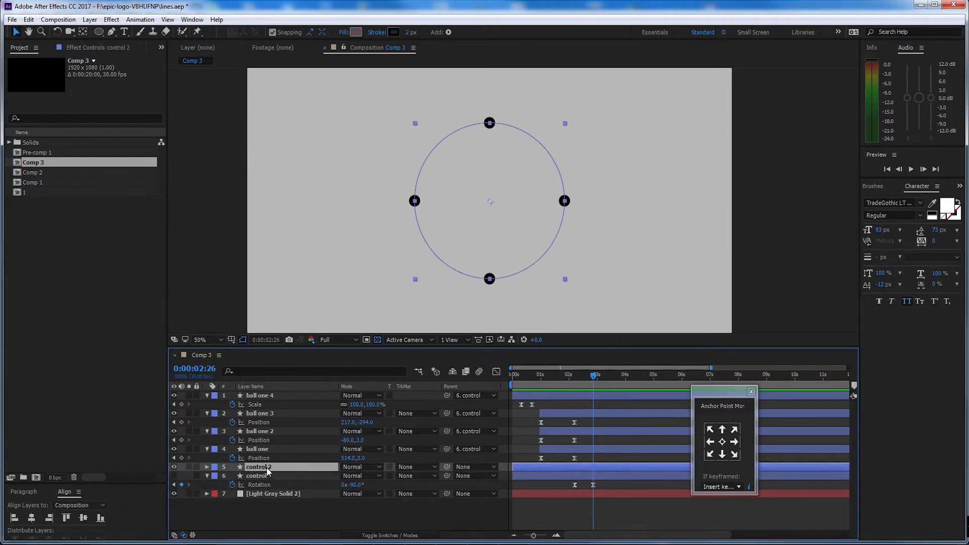
pyautogui.press('Return')
pyautogui.write('line1')
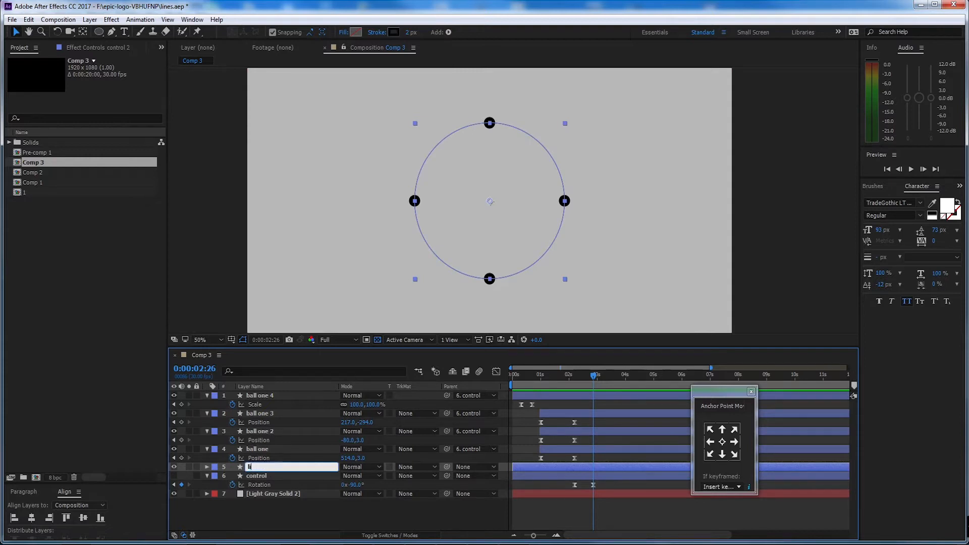
pyautogui.click(290, 522)
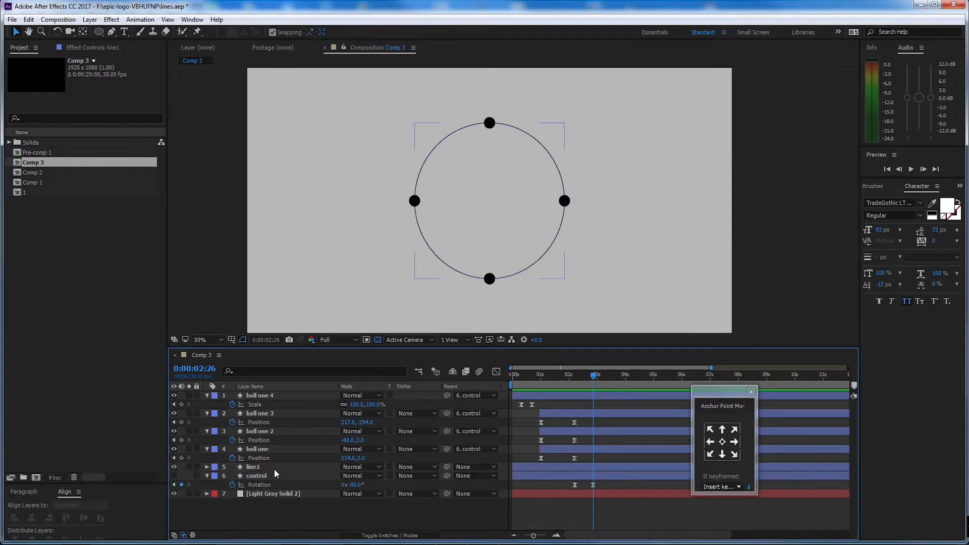
# Step: Solo the line1 layer to view its circle on its own at 100% magnification
pyautogui.click(274, 468)
pyautogui.click(206, 466)
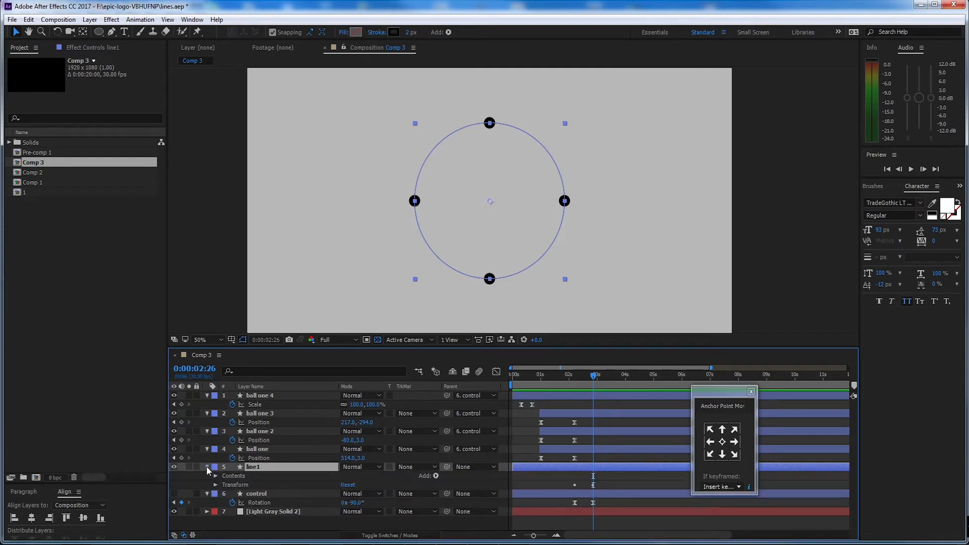
pyautogui.scroll(2, 499, 208)
pyautogui.scroll(-2, 476, 201)
pyautogui.click(189, 467)
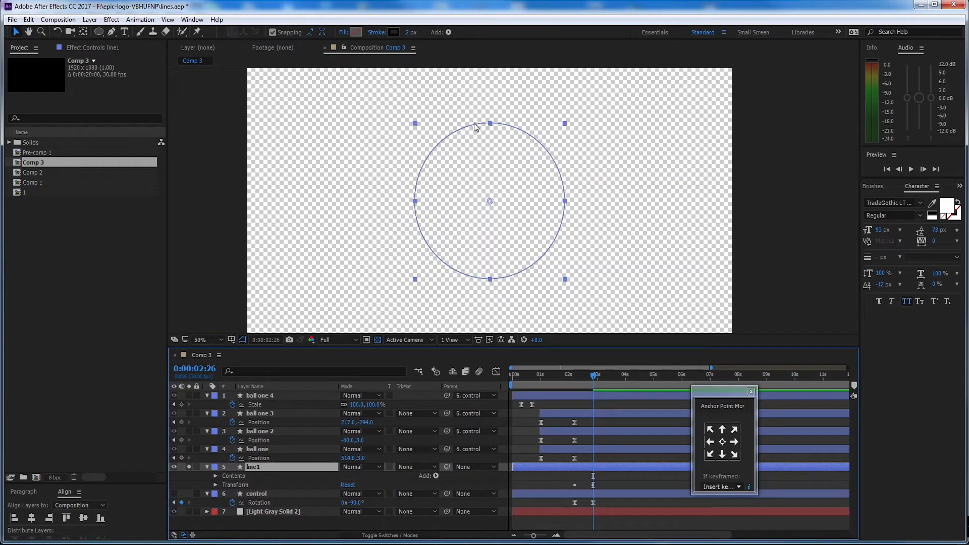
pyautogui.scroll(2, 446, 141)
pyautogui.moveTo(449, 138); pyautogui.dragTo(453, 173)
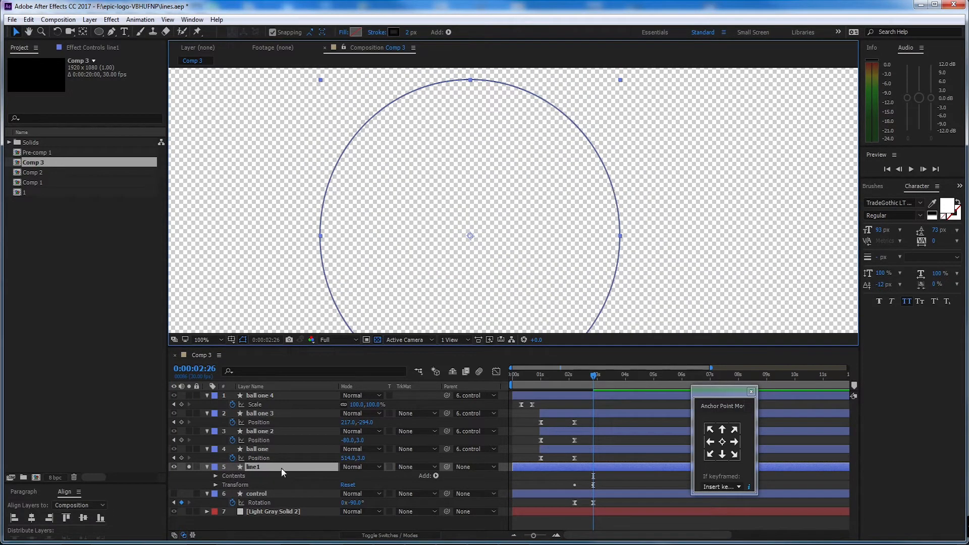
# Step: Remove the rotation keyframes from line1 and add Trim Paths to its contents
pyautogui.press('u')
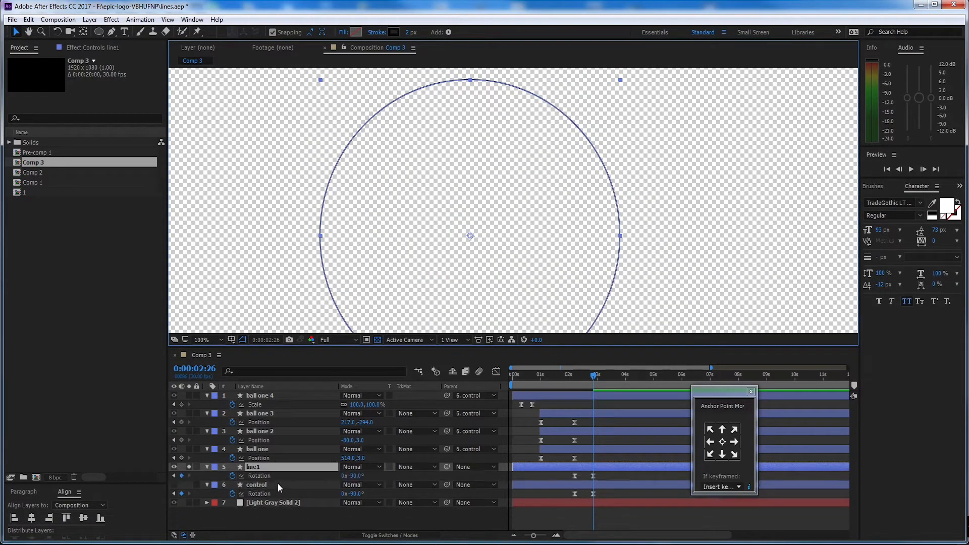
pyautogui.click(233, 476)
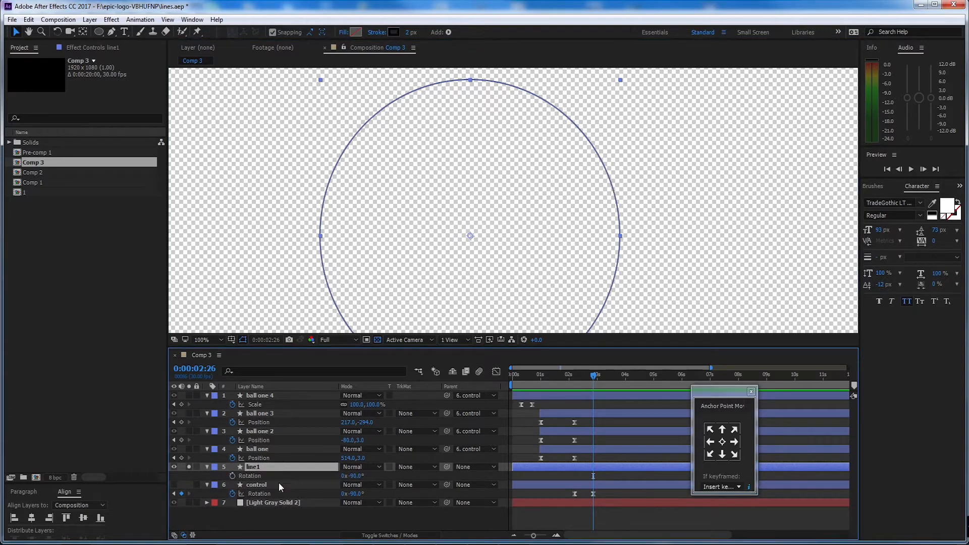
pyautogui.click(207, 466)
pyautogui.click(207, 466)
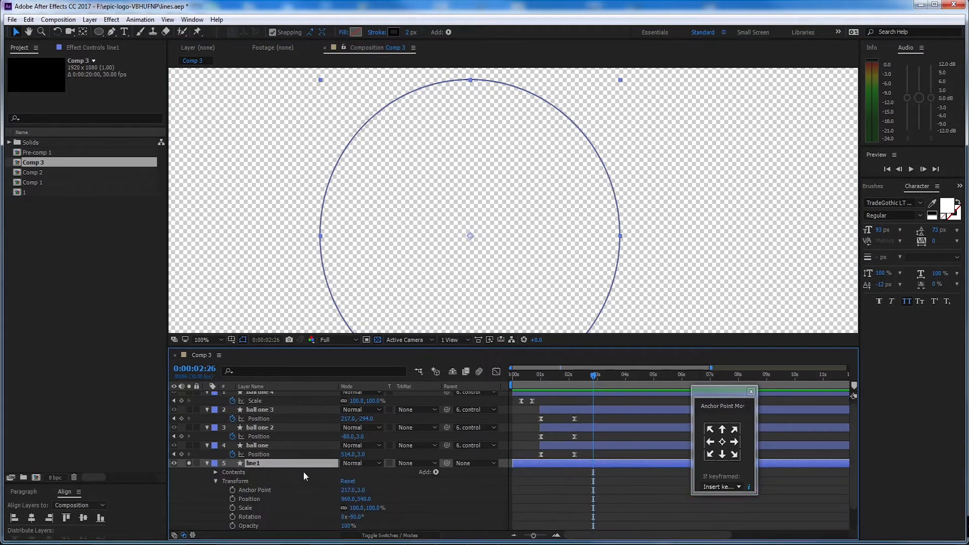
pyautogui.click(435, 473)
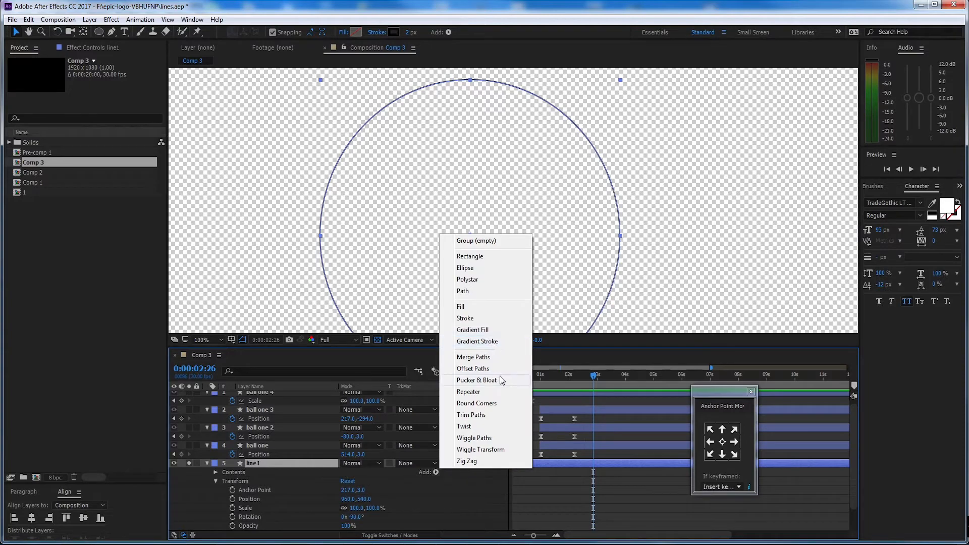
pyautogui.click(512, 414)
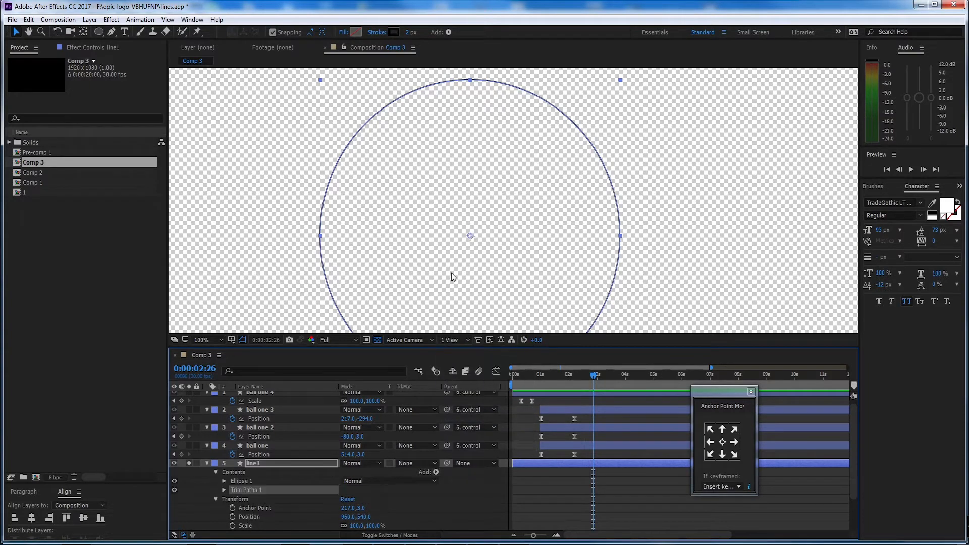
# Step: Expand the Trim Paths 1 properties of line1, try a different Start value and undo it
pyautogui.moveTo(509, 233); pyautogui.dragTo(500, 195)
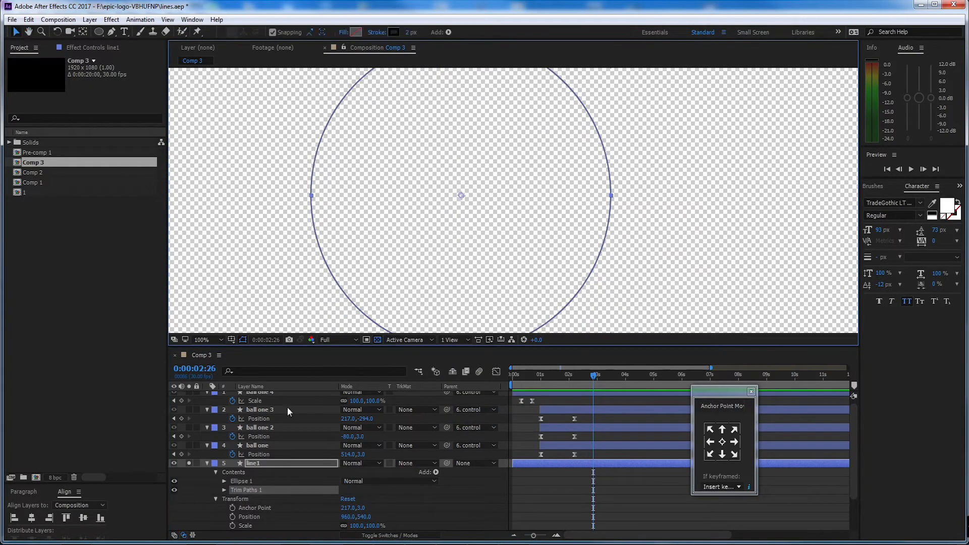
pyautogui.click(224, 490)
pyautogui.moveTo(345, 499)
pyautogui.mouseDown()
pyautogui.moveTo(337, 498)
pyautogui.moveTo(356, 499)
pyautogui.mouseUp()
pyautogui.hotkey('ctrl', 'z')
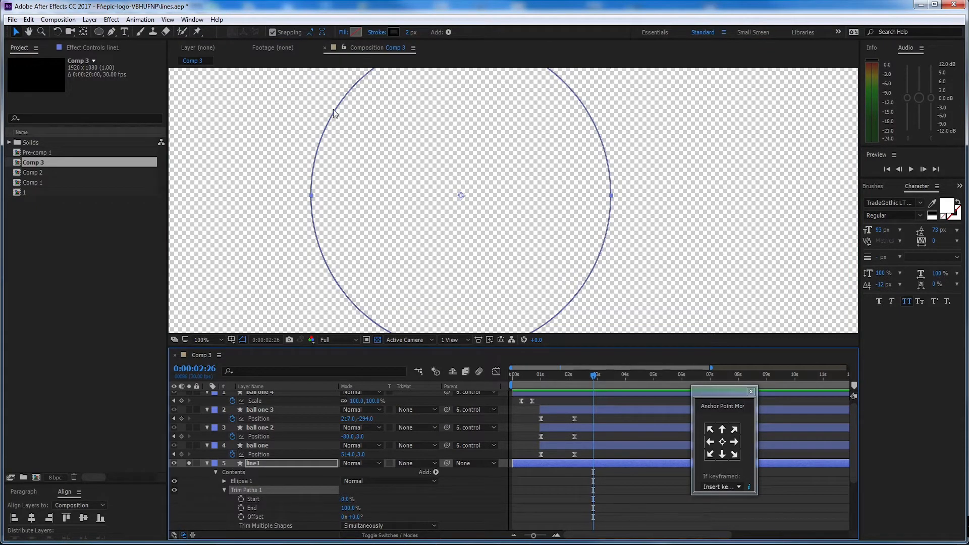
# Step: Hide the layer controls in the composition view so line1's stroke shows without its selection outline
pyautogui.moveTo(438, 163); pyautogui.dragTo(460, 185)
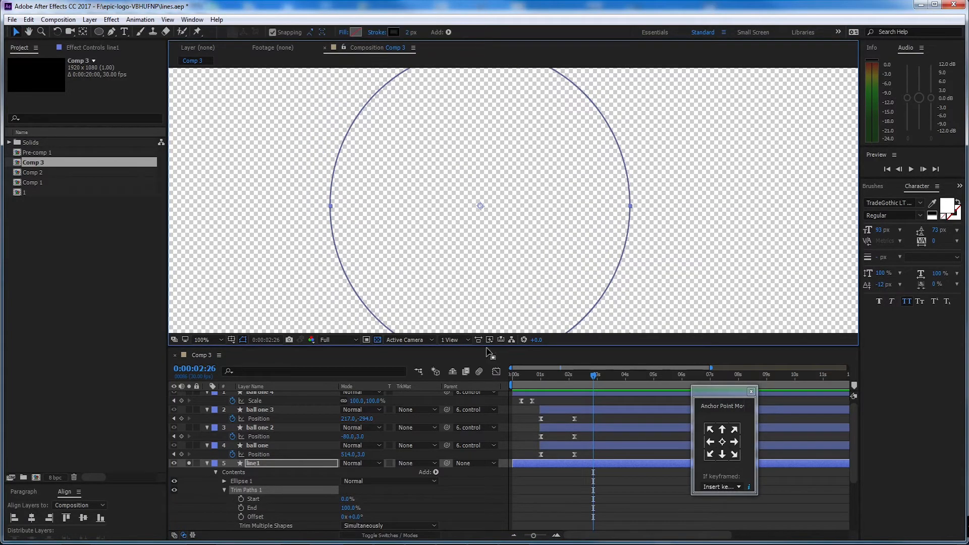
pyautogui.moveTo(486, 348); pyautogui.dragTo(489, 395)
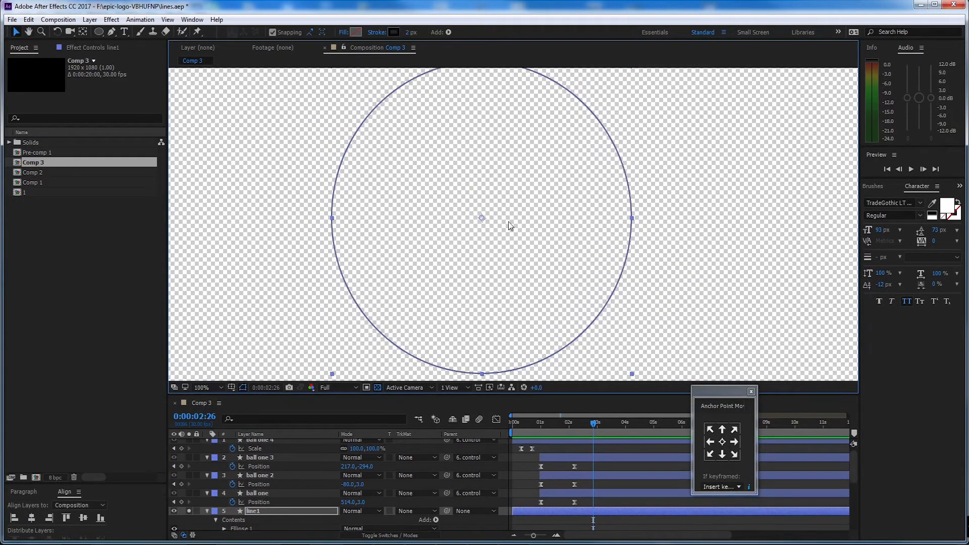
pyautogui.click(166, 19)
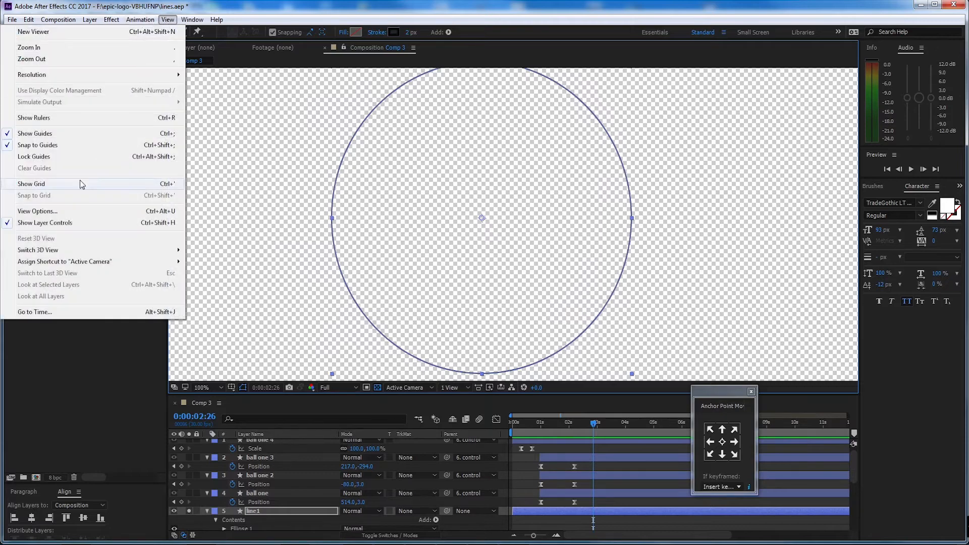
pyautogui.click(61, 225)
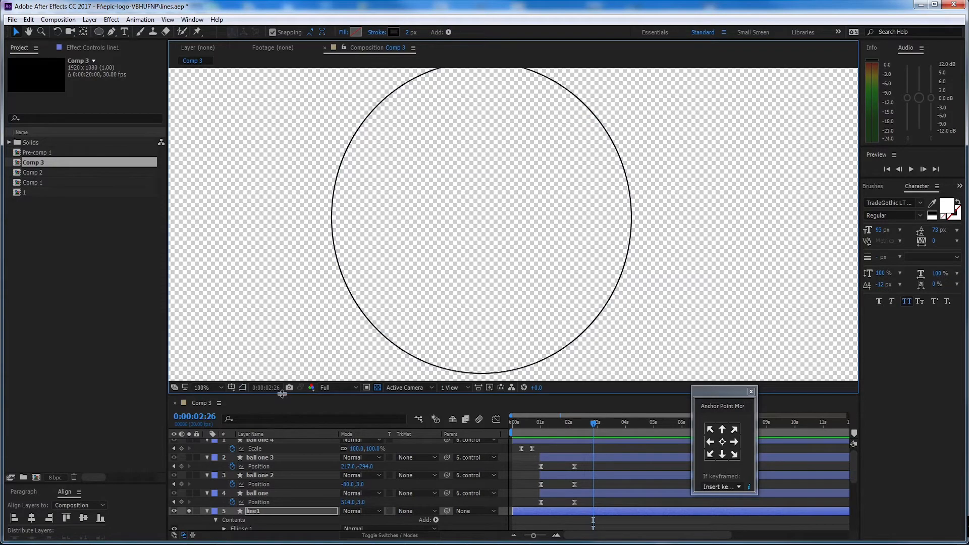
pyautogui.moveTo(284, 393); pyautogui.dragTo(287, 339)
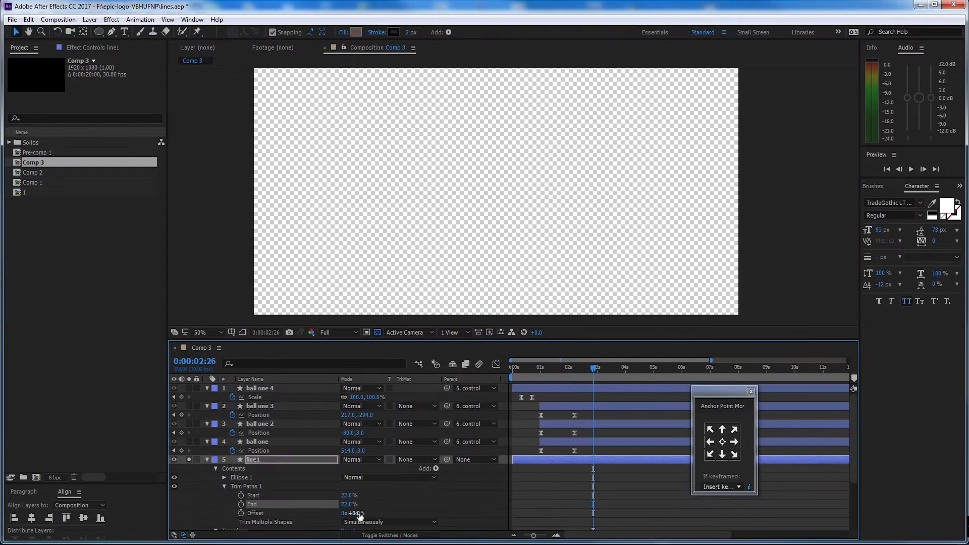
# Step: Set the End of line1's Trim Paths to 0% and its Start to 25%
pyautogui.click(346, 505)
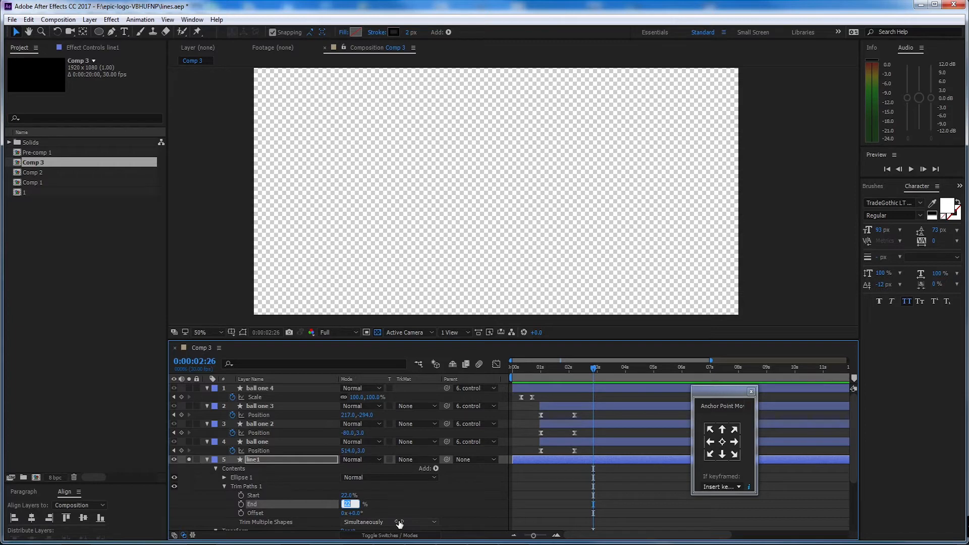
pyautogui.write('0')
pyautogui.press('Return')
pyautogui.click(348, 495)
pyautogui.moveTo(348, 495)
pyautogui.mouseDown()
pyautogui.moveTo(339, 495)
pyautogui.moveTo(355, 495)
pyautogui.mouseUp()
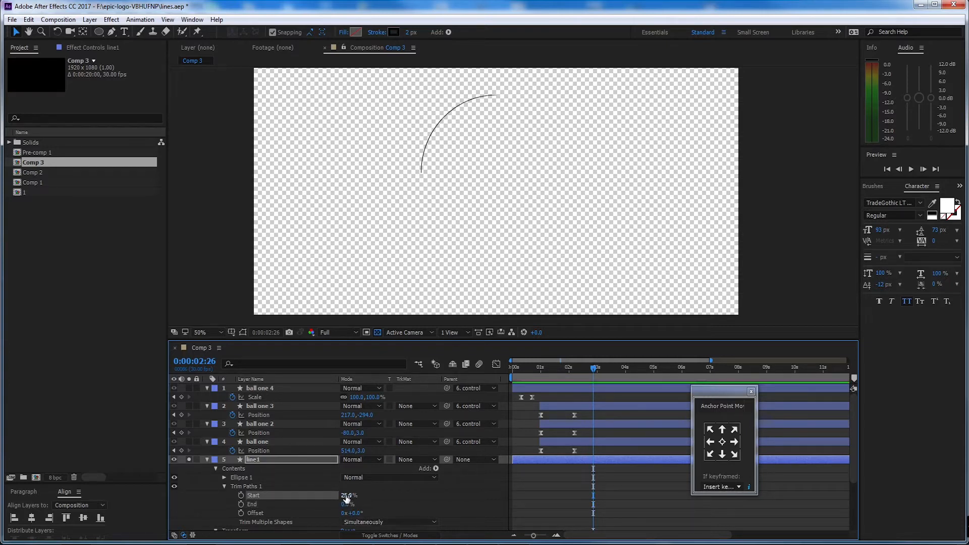
# Step: Set the End of line1's Trim Paths to 25%, try a lower Start value and undo that Start change
pyautogui.click(347, 504)
pyautogui.write('25')
pyautogui.press('Return')
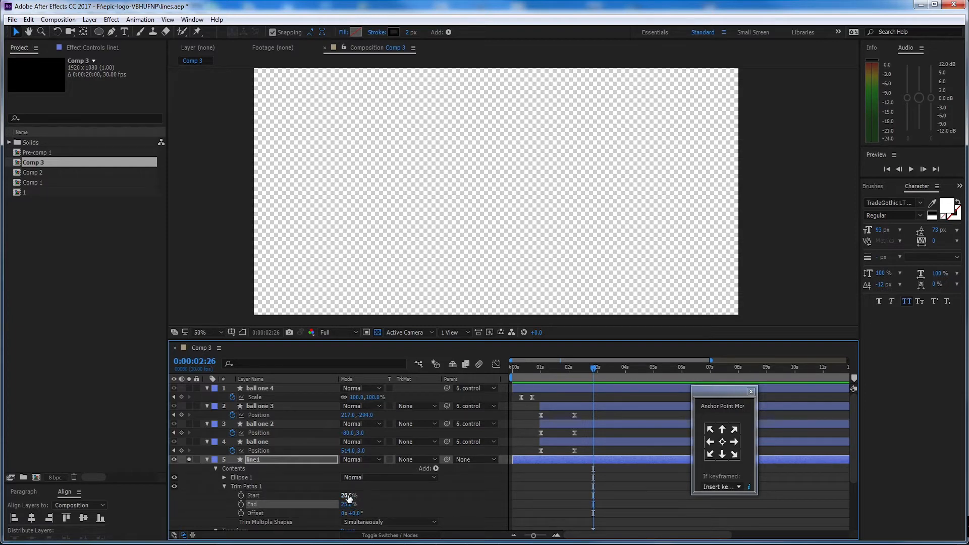
pyautogui.moveTo(348, 498); pyautogui.dragTo(340, 498)
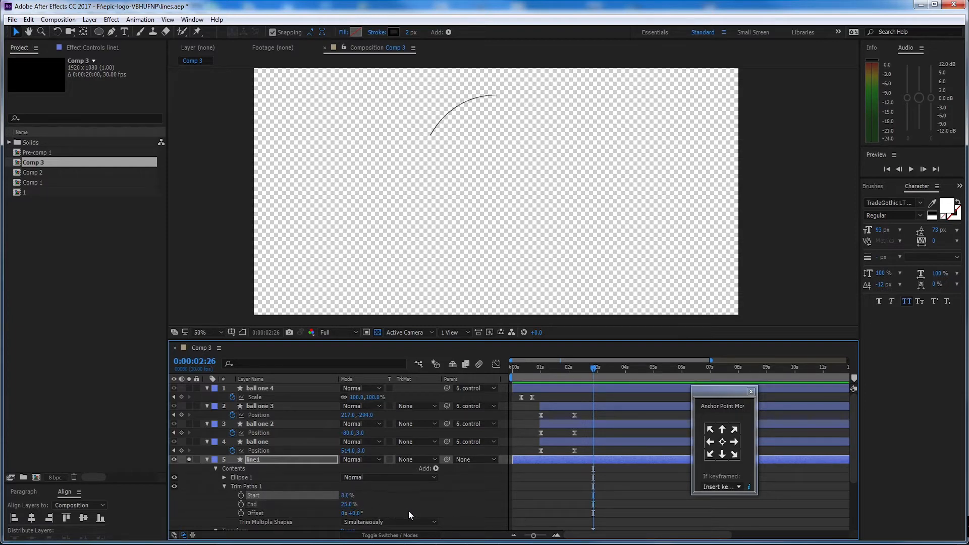
pyautogui.hotkey('ctrl', 'z')
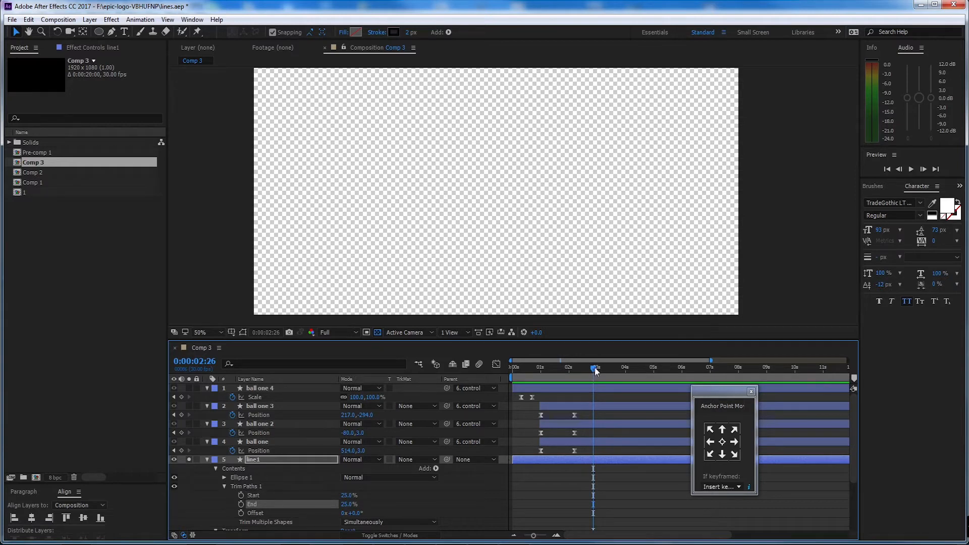
# Step: Keyframe line1's Trim Paths Start at 25% at 0:00:02:06 and at 0% at 0:00:02:26, matching the control layer's rotation keyframes
pyautogui.scroll(-3, 619, 473)
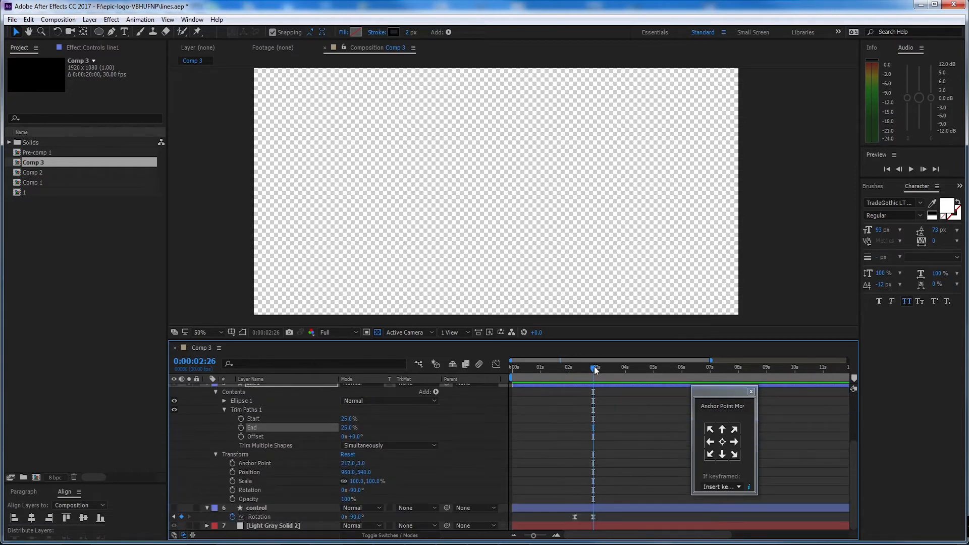
pyautogui.moveTo(594, 369); pyautogui.dragTo(573, 370)
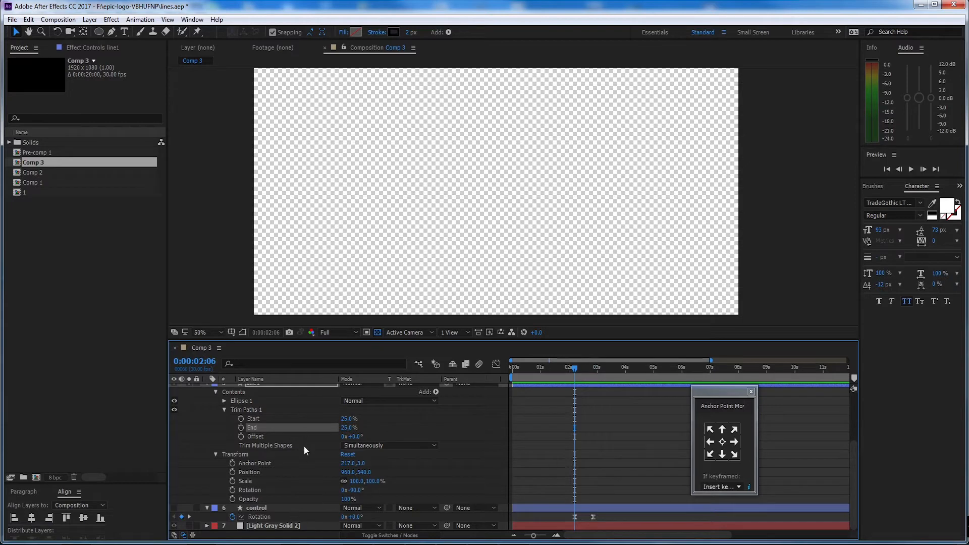
pyautogui.scroll(1, 298, 448)
pyautogui.scroll(-1, 287, 452)
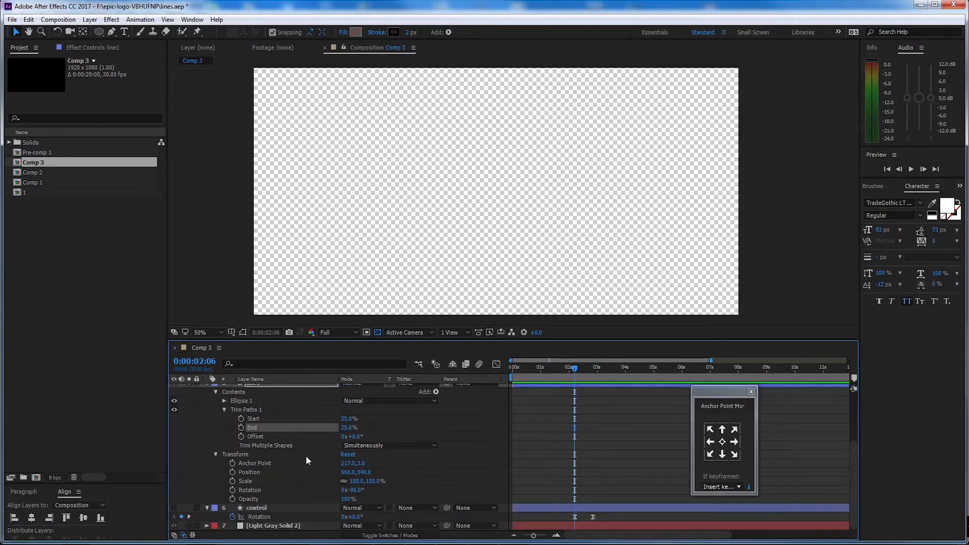
pyautogui.click(240, 418)
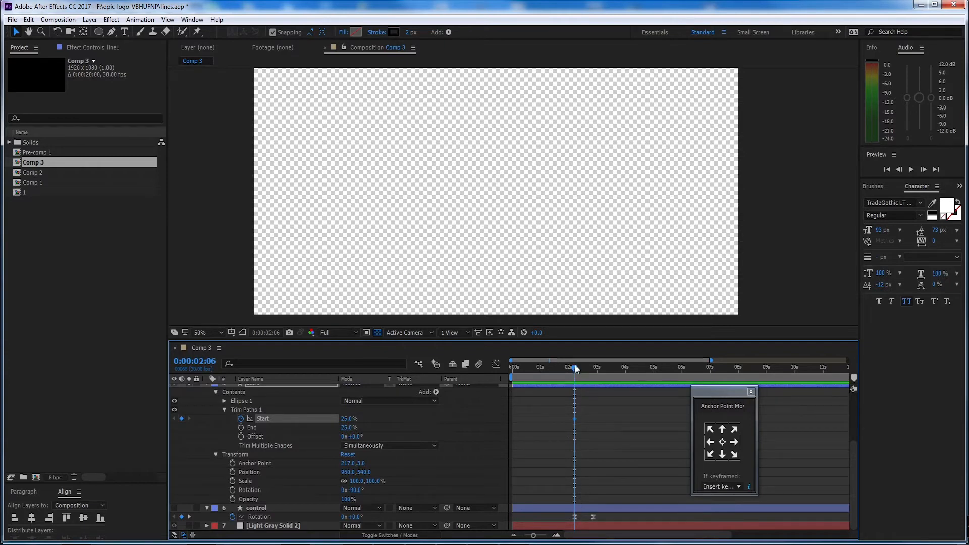
pyautogui.moveTo(576, 369); pyautogui.dragTo(594, 369)
pyautogui.moveTo(348, 419); pyautogui.dragTo(336, 419)
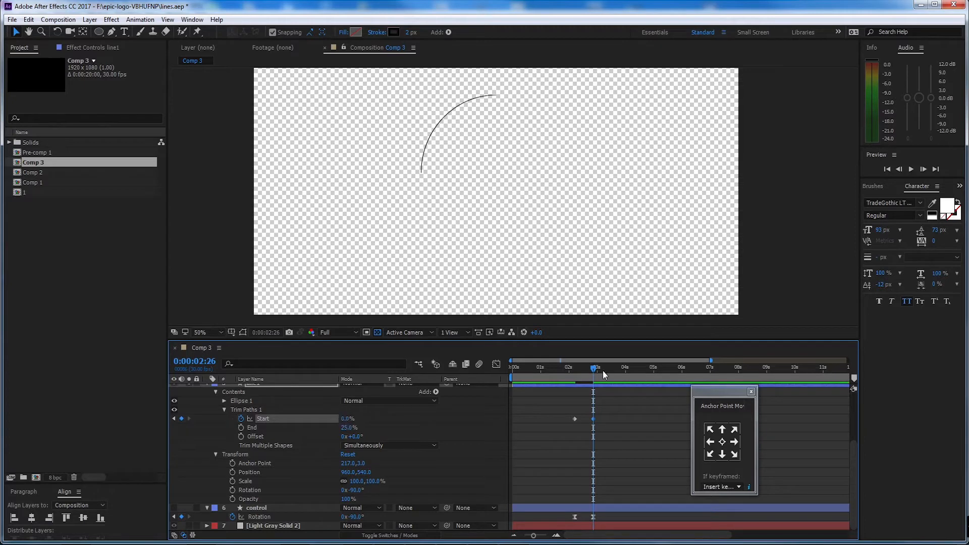
# Step: Preview line1's stroke animation on its own from 0:00:02:00 and return to 0:00:02:26
pyautogui.moveTo(593, 373); pyautogui.dragTo(568, 370)
pyautogui.press('space')
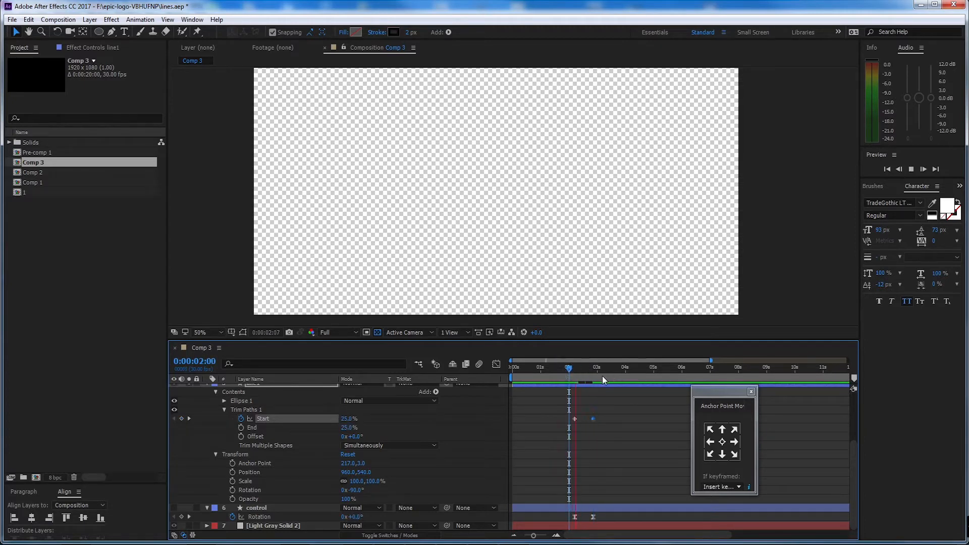
pyautogui.press('space')
pyautogui.moveTo(606, 372); pyautogui.dragTo(595, 372)
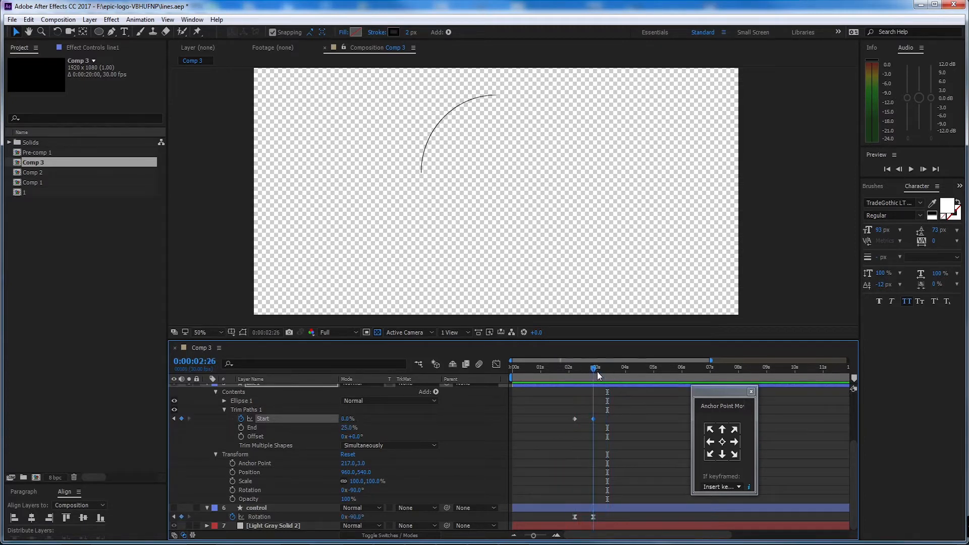
# Step: Unsolo line1 and preview its stroke together with the rotating balls from 0:00:02:04
pyautogui.scroll(1, 227, 422)
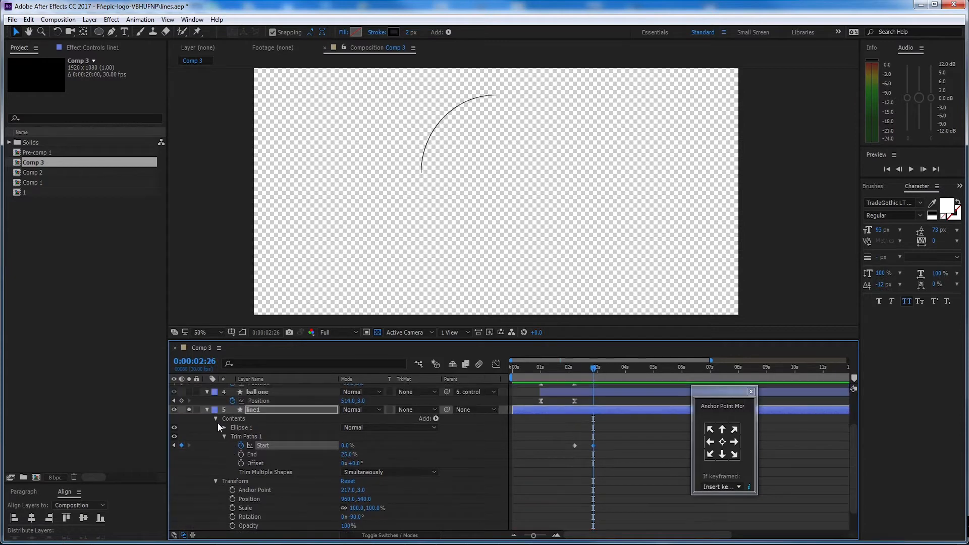
pyautogui.click(190, 409)
pyautogui.moveTo(612, 373); pyautogui.dragTo(572, 369)
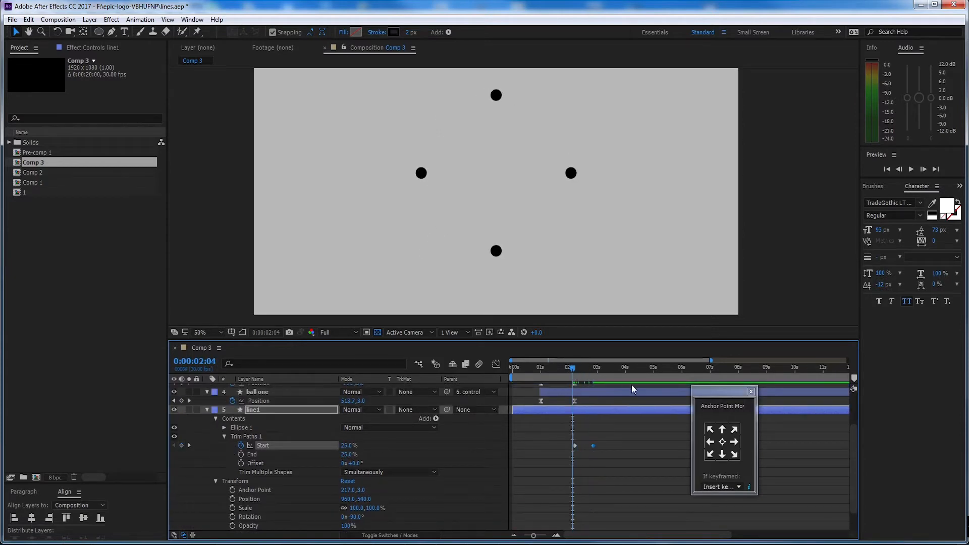
pyautogui.press('space')
pyautogui.press('space')
# Step: Apply Easy Ease to both Start keyframes of line1 and preview the eased stroke
pyautogui.moveTo(600, 432); pyautogui.dragTo(567, 449)
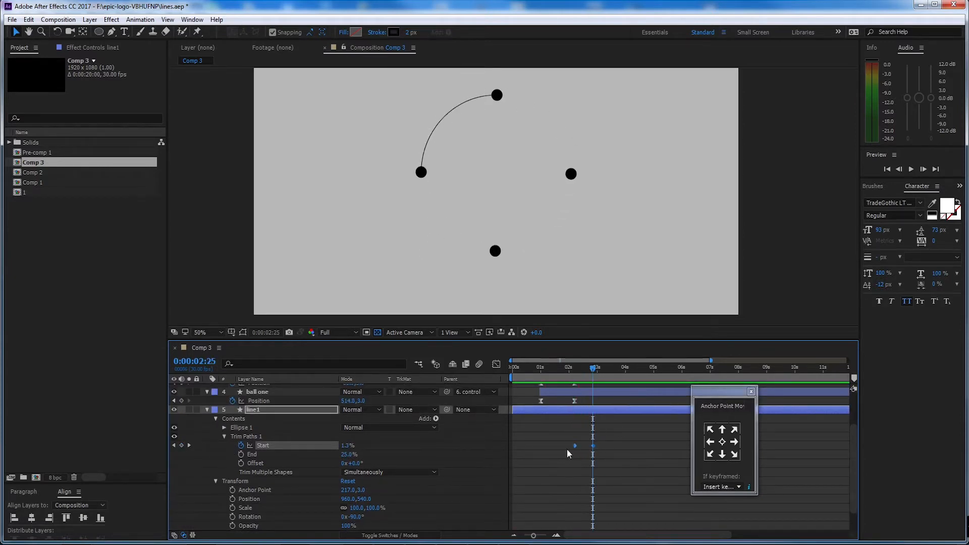
pyautogui.press('F9')
pyautogui.moveTo(593, 369)
pyautogui.mouseDown()
pyautogui.moveTo(571, 369)
pyautogui.moveTo(599, 373)
pyautogui.mouseUp()
pyautogui.press('space')
pyautogui.press('space')
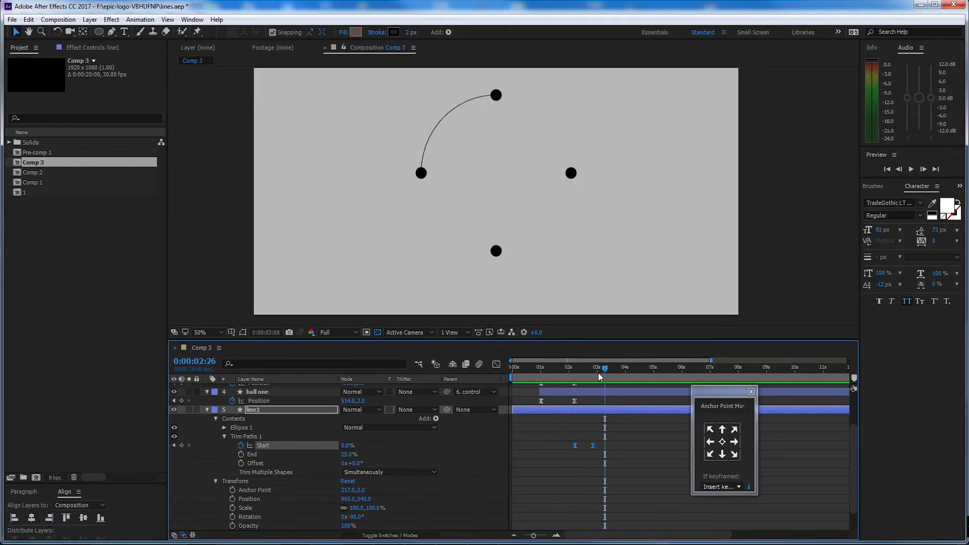
# Step: Collapse line1, duplicate it and reveal the copy's keyframed Start property
pyautogui.click(206, 409)
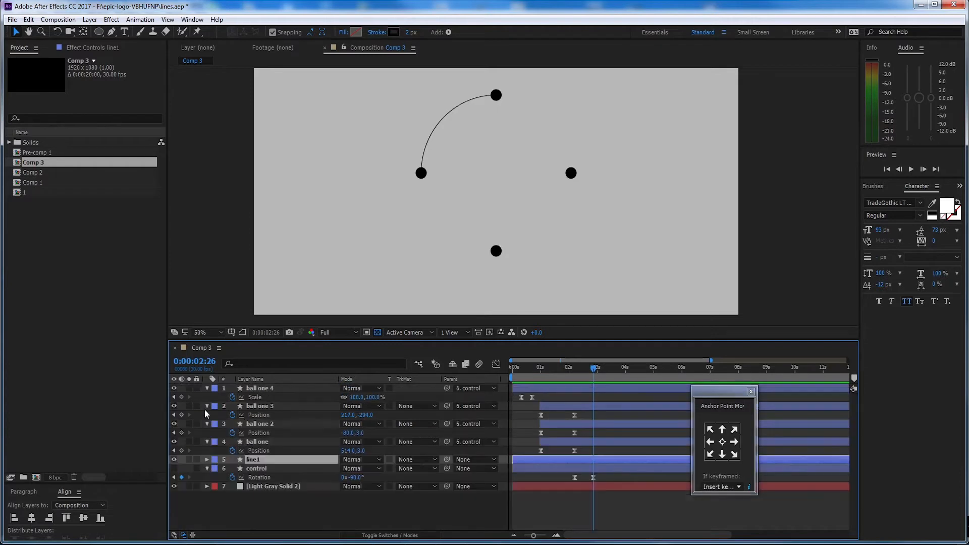
pyautogui.click(265, 520)
pyautogui.click(263, 460)
pyautogui.hotkey('ctrl', 'd')
pyautogui.press('u')
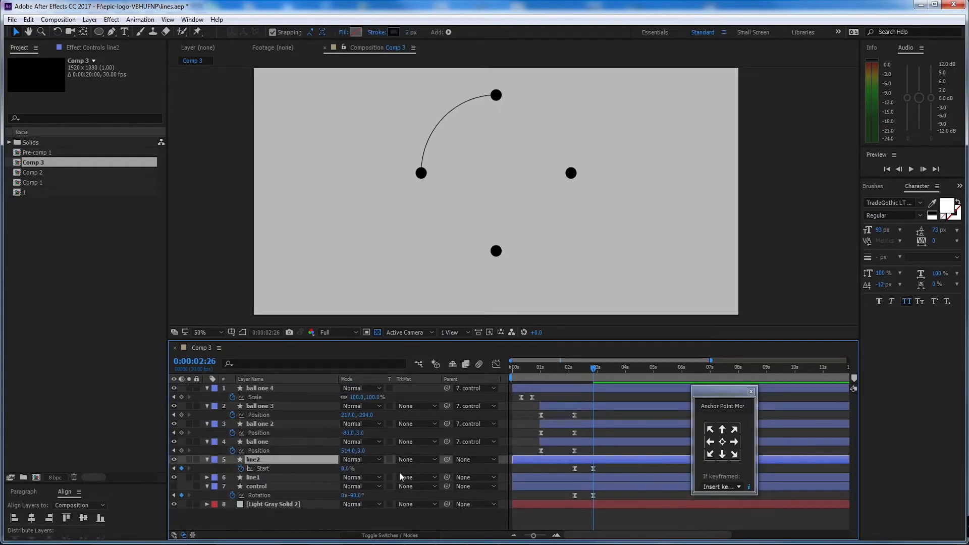
# Step: Solo line2, set its Trim Paths Start and End to 100% without the old keyframes, and keyframe Start at 0:00:02:06
pyautogui.click(207, 459)
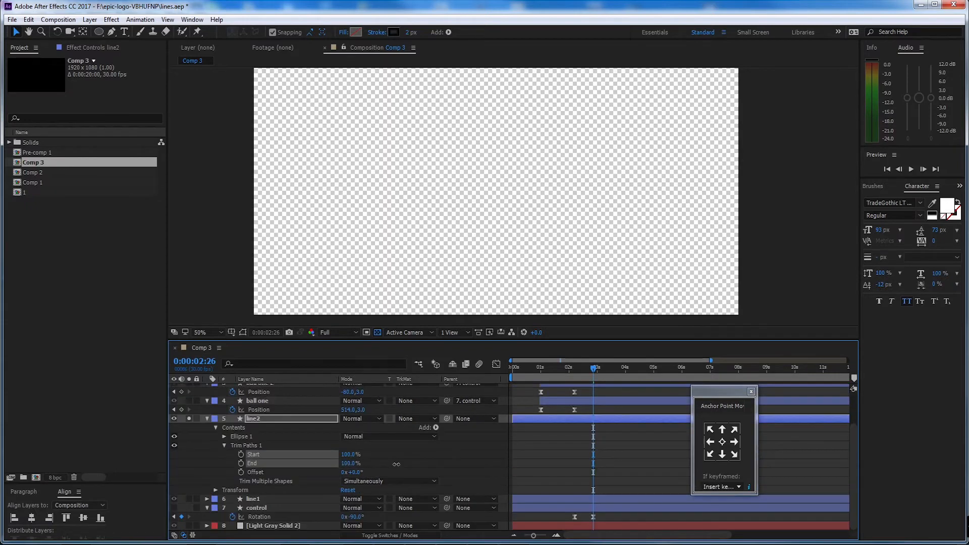
pyautogui.click(380, 463)
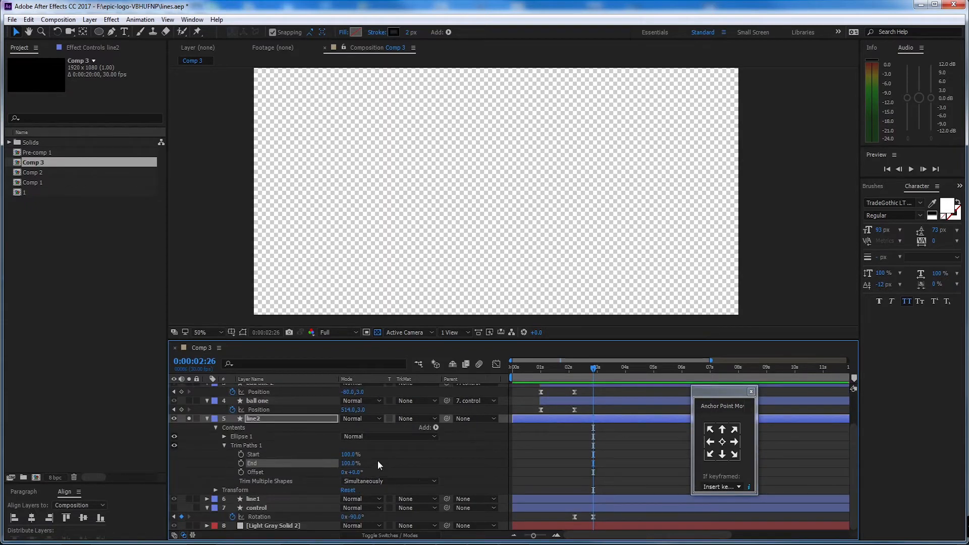
pyautogui.click(242, 454)
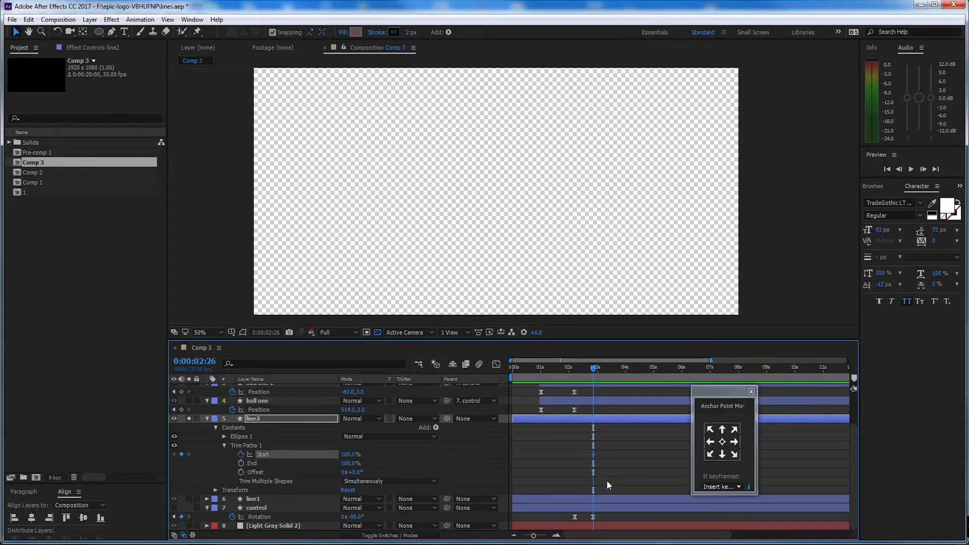
pyautogui.moveTo(594, 454); pyautogui.dragTo(574, 454)
# Step: Set line2's Start to 75% at 0:00:02:26, trying 70% and 50% along the way
pyautogui.moveTo(349, 454); pyautogui.dragTo(343, 457)
pyautogui.click(347, 455)
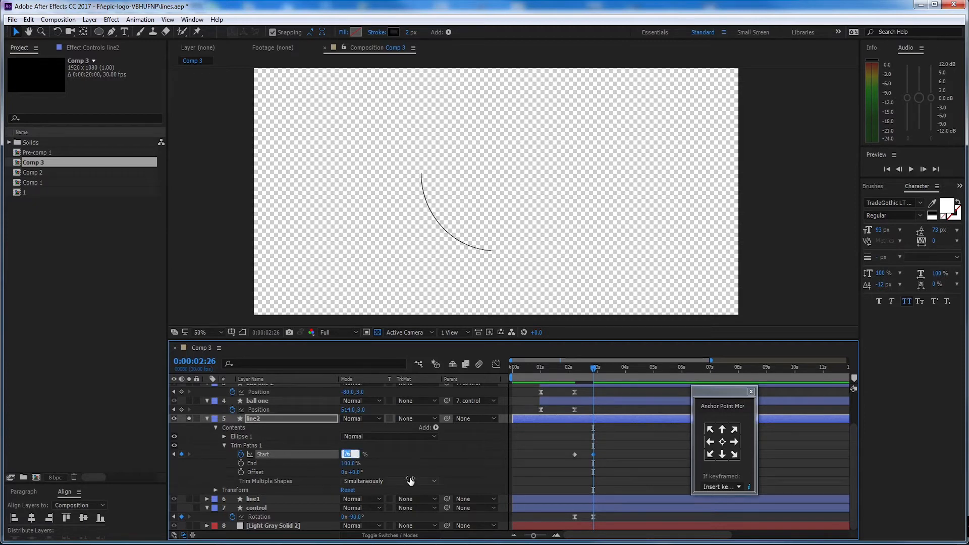
pyautogui.write('70')
pyautogui.press('Return')
pyautogui.click(344, 455)
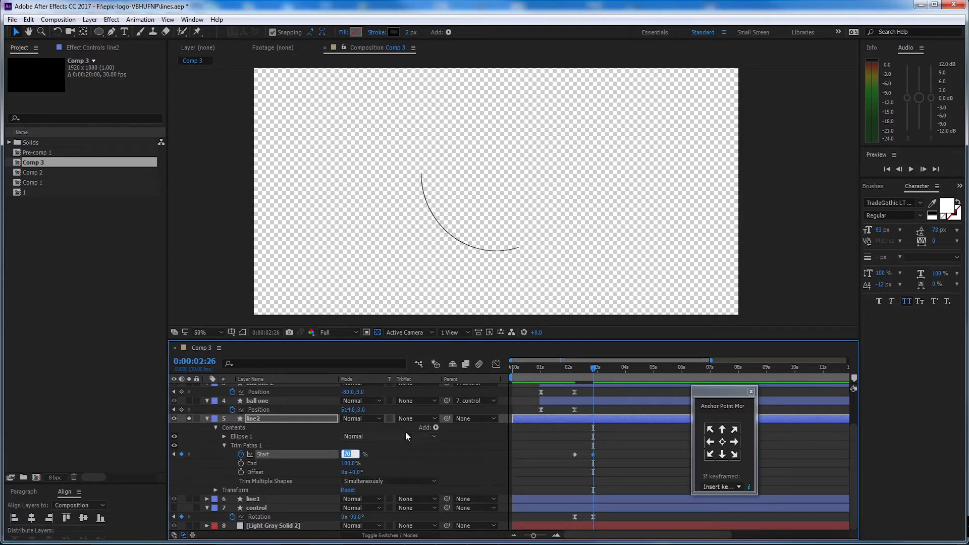
pyautogui.write('514.')
pyautogui.write('0')
pyautogui.press('Return')
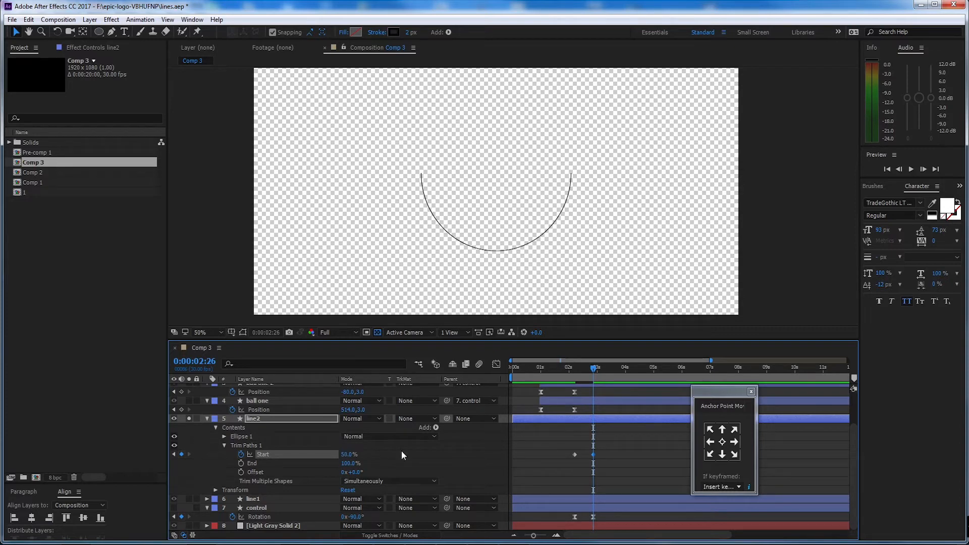
pyautogui.moveTo(347, 455)
pyautogui.mouseDown()
pyautogui.moveTo(337, 455)
pyautogui.moveTo(361, 454)
pyautogui.mouseUp()
# Step: Unsolo line2, apply Easy Ease to its two Start keyframes and preview the animation from 0:00:01:25
pyautogui.moveTo(594, 368); pyautogui.dragTo(565, 368)
pyautogui.click(189, 418)
pyautogui.moveTo(608, 446); pyautogui.dragTo(564, 462)
pyautogui.press('F9')
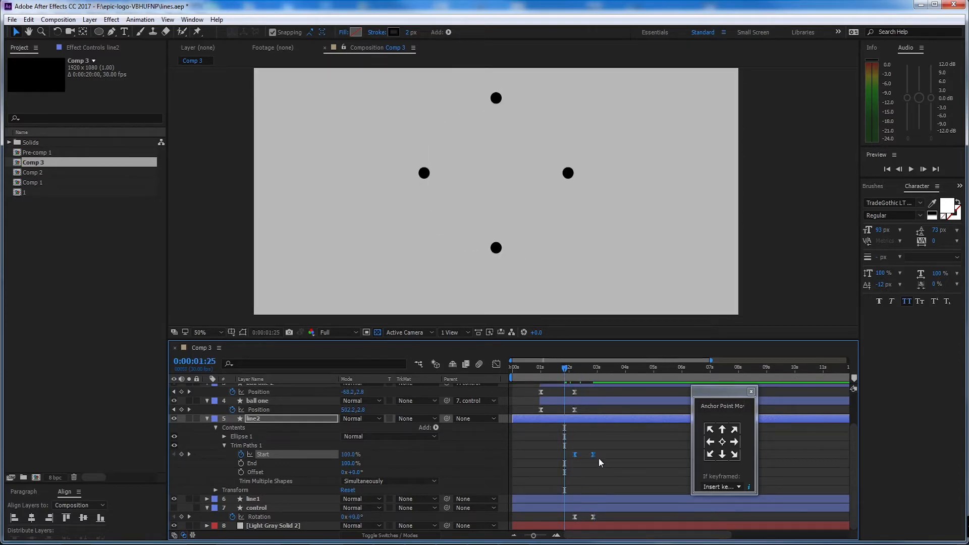
pyautogui.press('space')
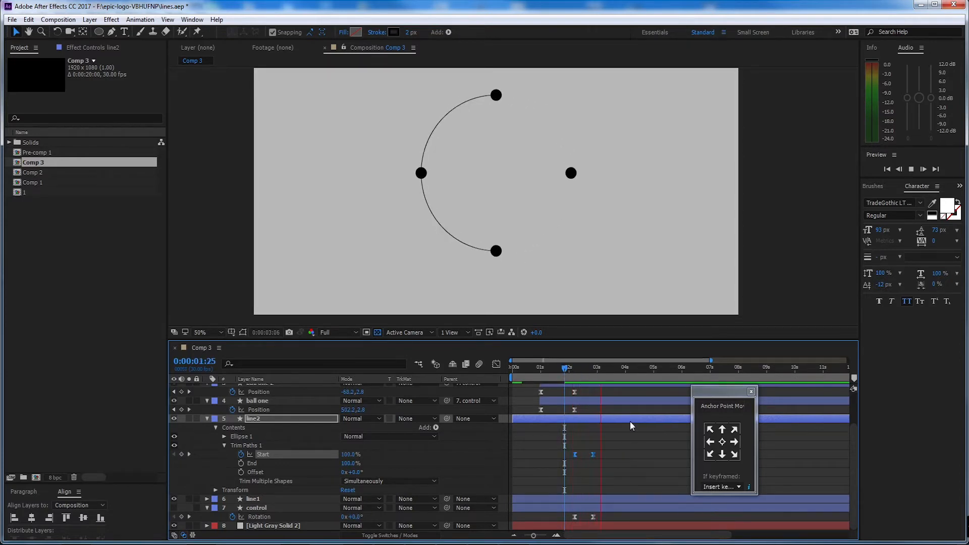
# Step: Go to 0:00:02:26, duplicate line2 and show only the keyframed Start property of the new line3 layer
pyautogui.click(593, 367)
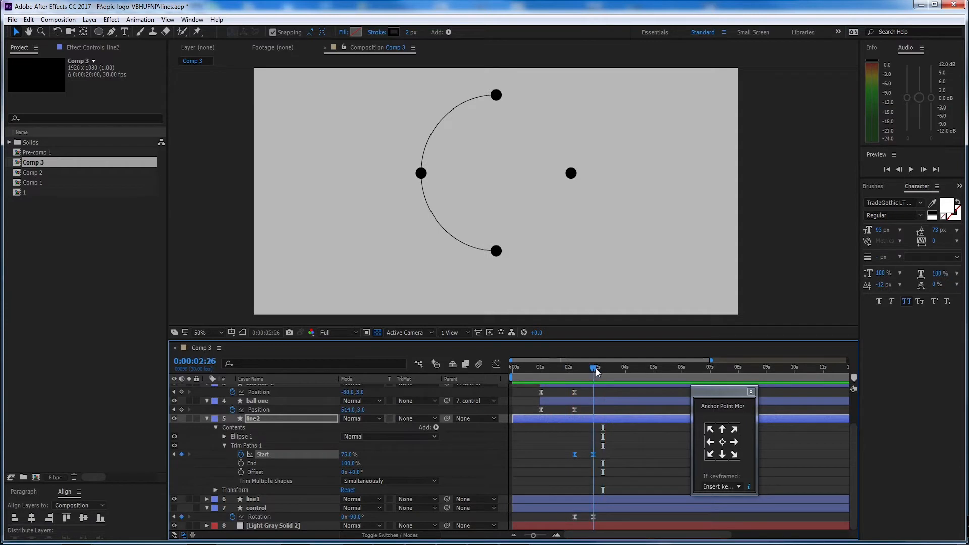
pyautogui.click(280, 419)
pyautogui.hotkey('ctrl', 'd')
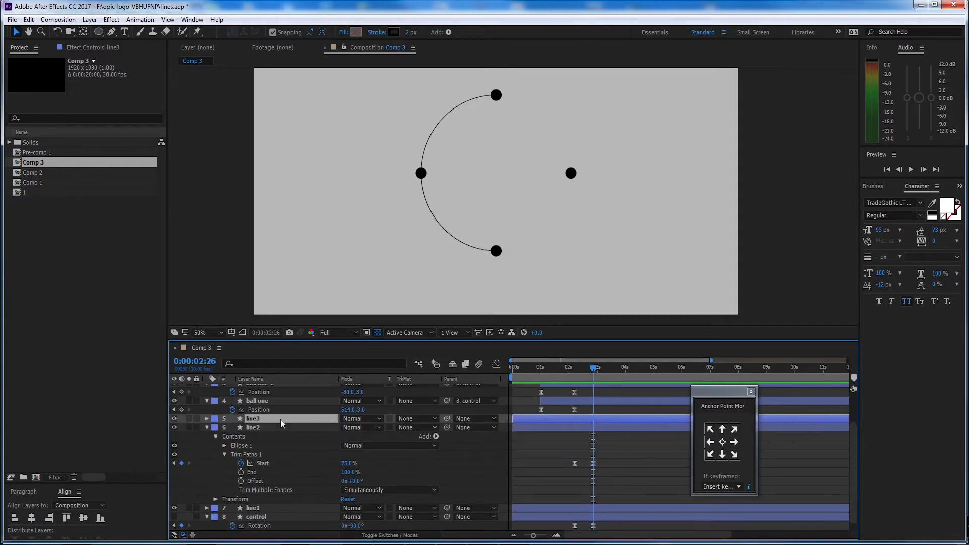
pyautogui.click(206, 418)
pyautogui.press('u')
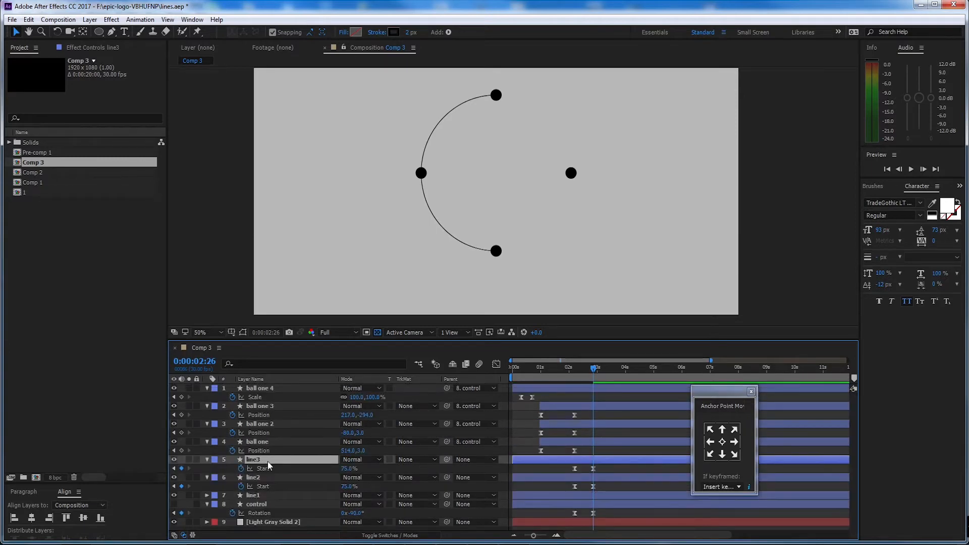
# Step: Solo line3, try its Start at 100% and delete both of its Start keyframes
pyautogui.click(189, 459)
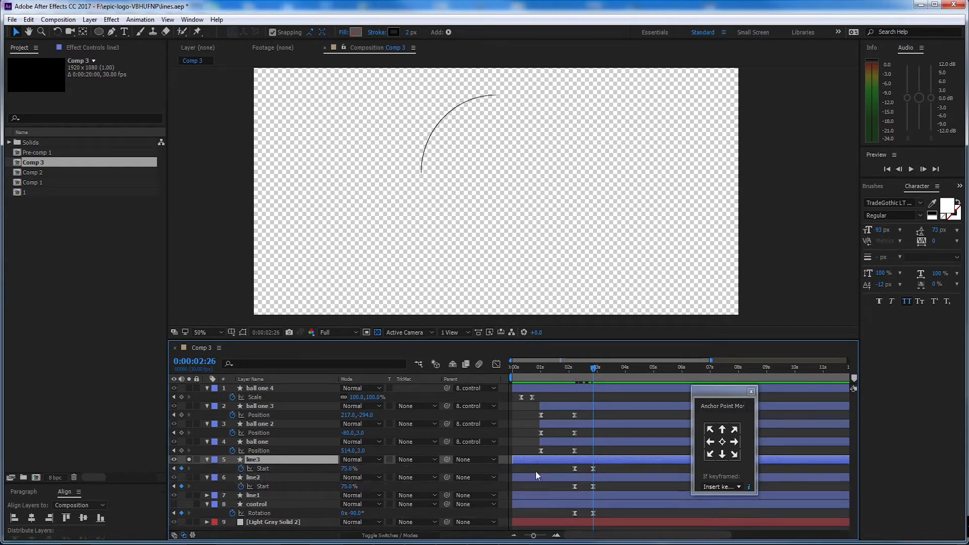
pyautogui.click(596, 468)
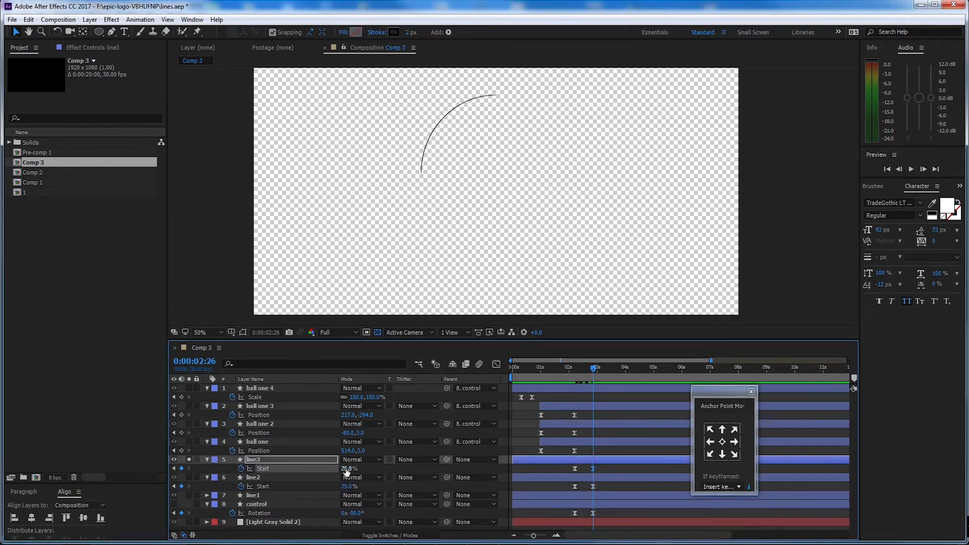
pyautogui.moveTo(348, 468); pyautogui.dragTo(449, 476)
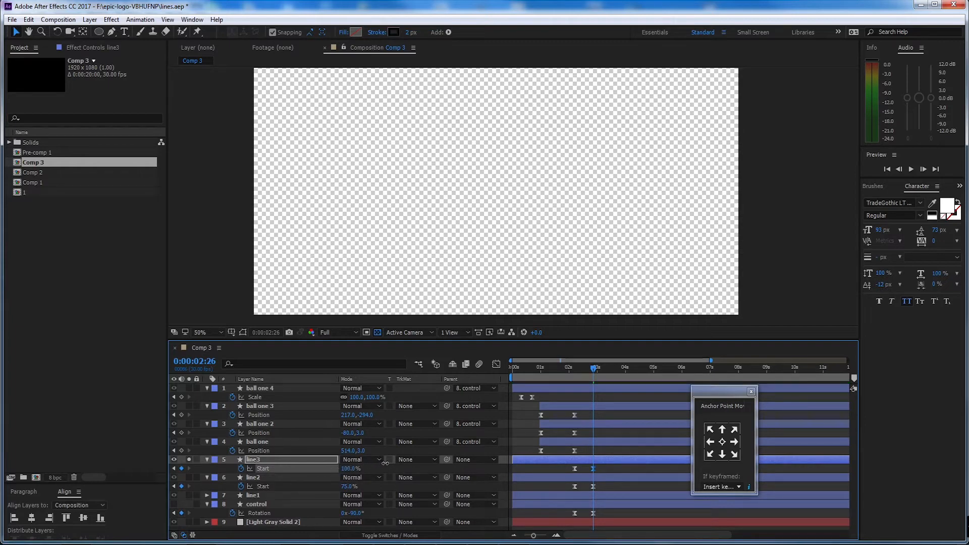
pyautogui.moveTo(596, 370); pyautogui.dragTo(588, 369)
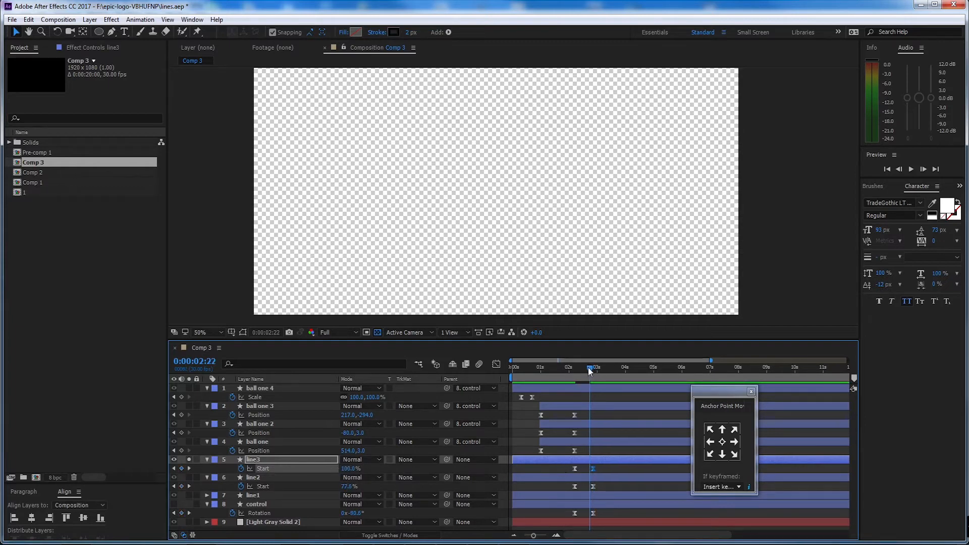
pyautogui.moveTo(607, 468); pyautogui.dragTo(568, 471)
pyautogui.press('Delete')
# Step: Expand line3's Trim Paths settings, set End to 51% and keyframe Start at 25% at 0:00:02:06
pyautogui.click(207, 459)
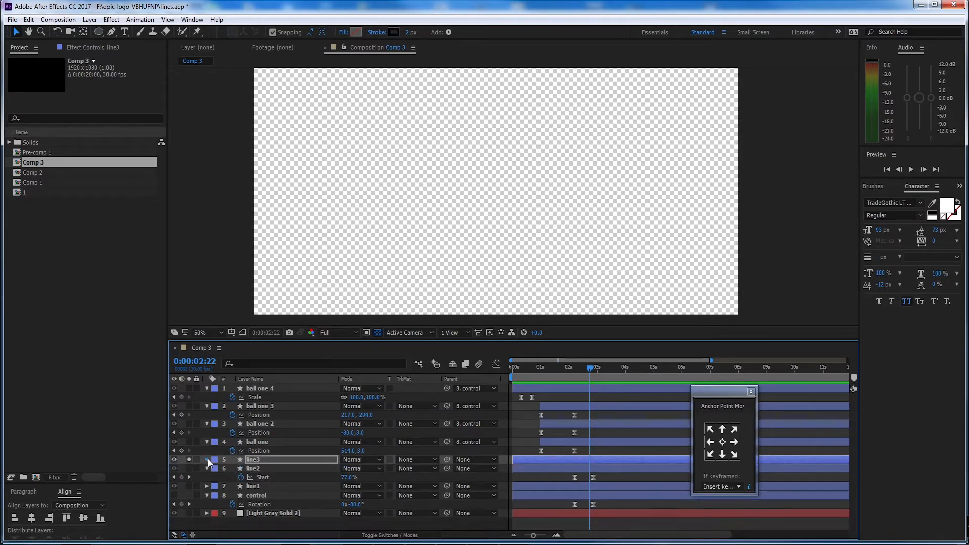
pyautogui.click(207, 458)
pyautogui.moveTo(350, 498)
pyautogui.mouseDown()
pyautogui.moveTo(334, 500)
pyautogui.moveTo(372, 495)
pyautogui.moveTo(322, 503)
pyautogui.moveTo(348, 490)
pyautogui.moveTo(336, 489)
pyautogui.mouseUp()
pyautogui.click(346, 490)
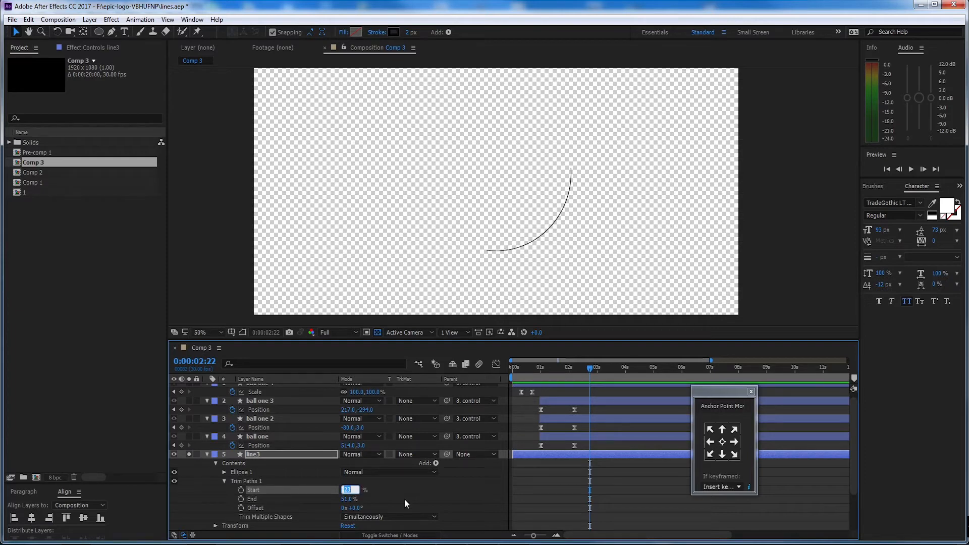
pyautogui.write('25')
pyautogui.press('Return')
# Step: At 0:00:02:22, keyframe line3's Start at 48% and set its End to 25%
pyautogui.scroll(-3, 620, 480)
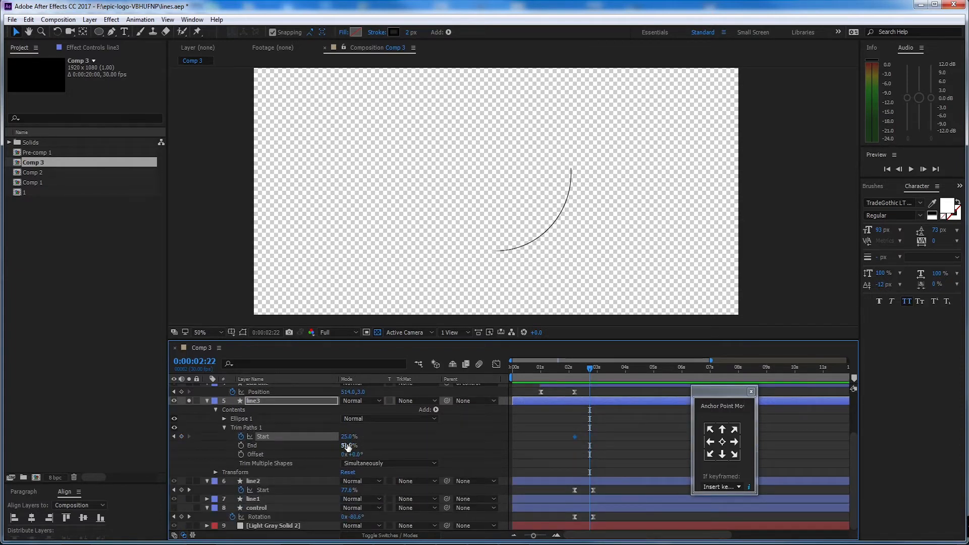
pyautogui.moveTo(346, 437); pyautogui.dragTo(357, 463)
pyautogui.click(347, 445)
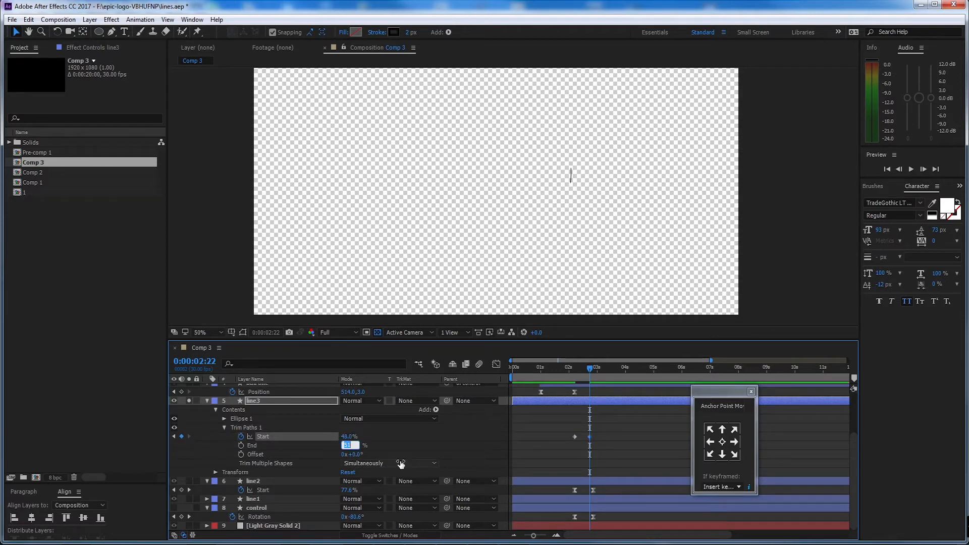
pyautogui.write('2')
pyautogui.press('Return')
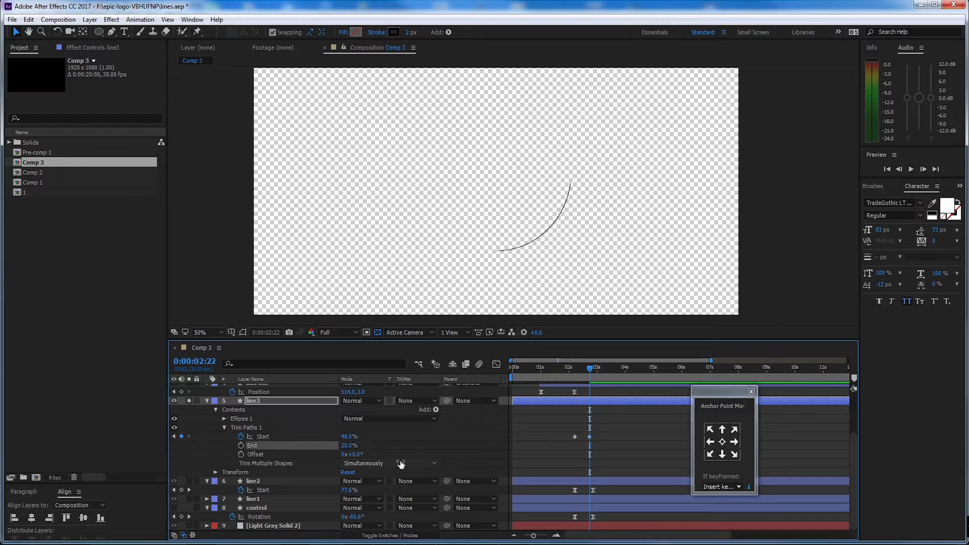
# Step: Set line3's Start keyframe at 0:00:02:22 to 50%
pyautogui.moveTo(353, 437); pyautogui.dragTo(352, 436)
pyautogui.moveTo(589, 369)
pyautogui.mouseDown()
pyautogui.moveTo(565, 369)
pyautogui.moveTo(588, 369)
pyautogui.mouseUp()
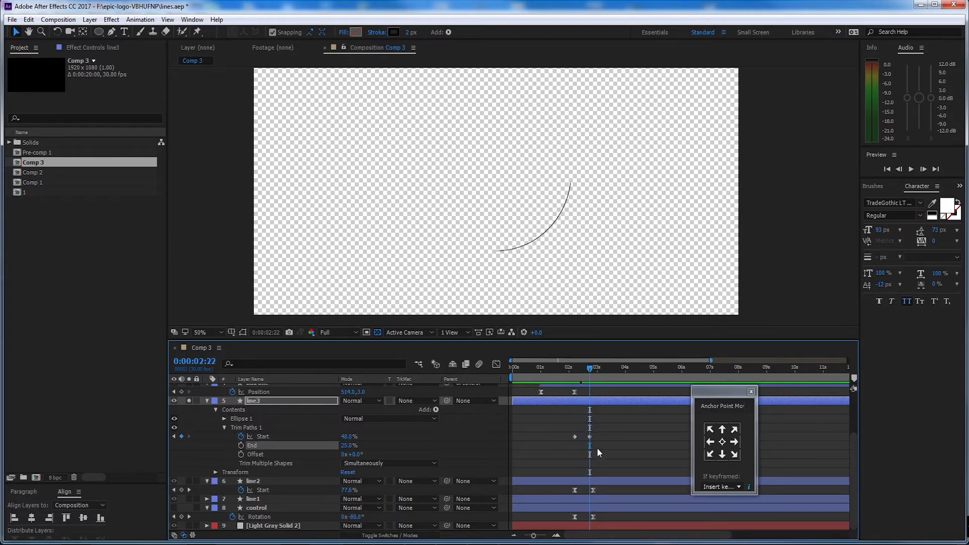
pyautogui.click(589, 436)
pyautogui.click(348, 436)
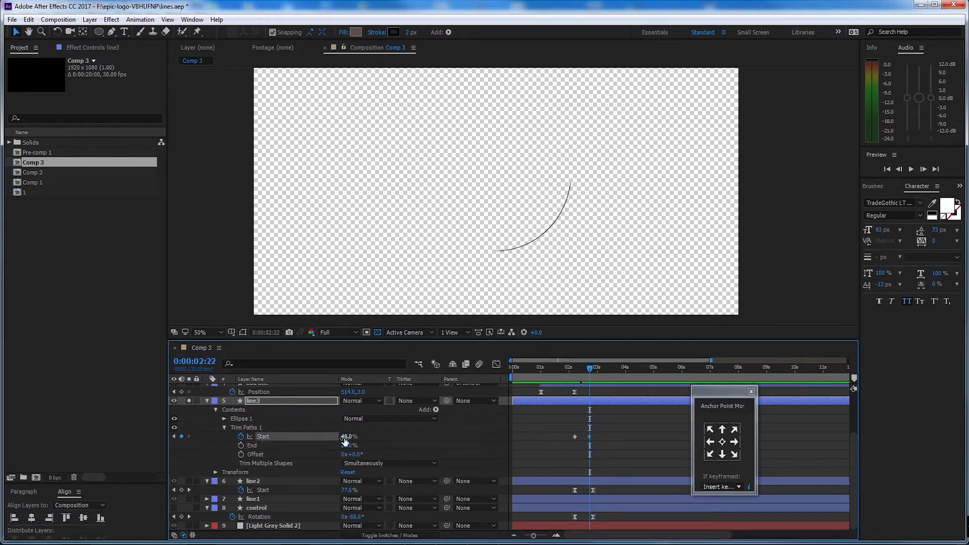
pyautogui.write('50')
pyautogui.press('Return')
# Step: Apply Easy Ease to line3's two Start keyframes, unsolo the layer and preview the animation from 0:00:02:01
pyautogui.moveTo(589, 369); pyautogui.dragTo(569, 370)
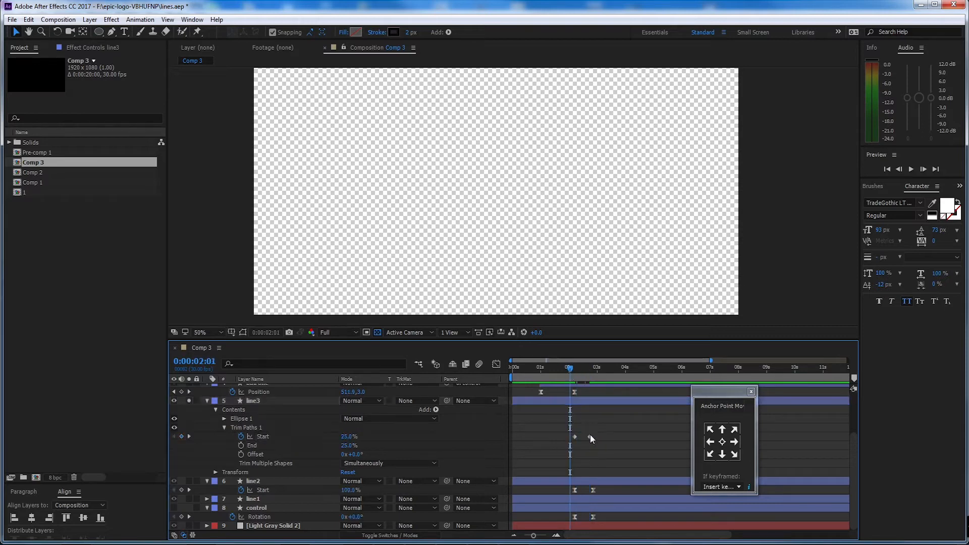
pyautogui.moveTo(598, 432); pyautogui.dragTo(567, 440)
pyautogui.press('F9')
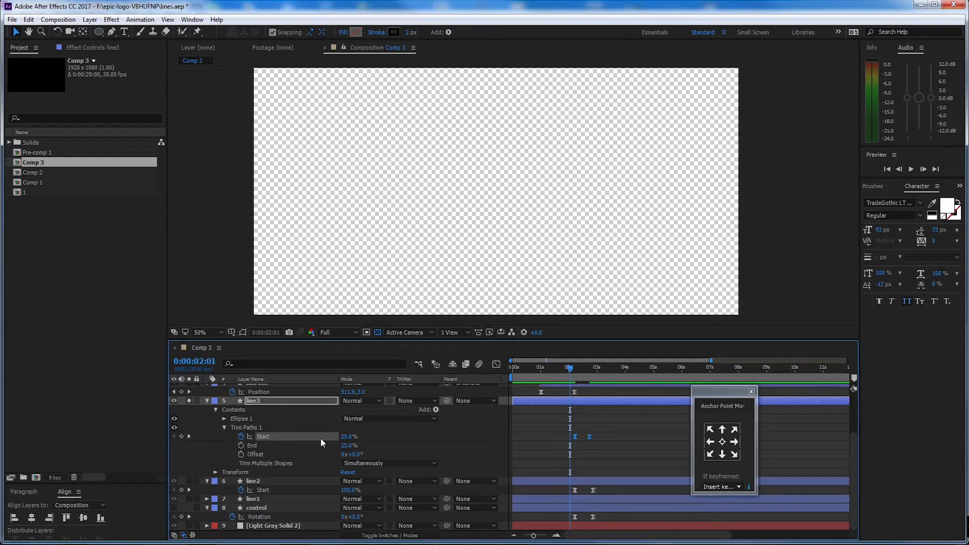
pyautogui.click(189, 401)
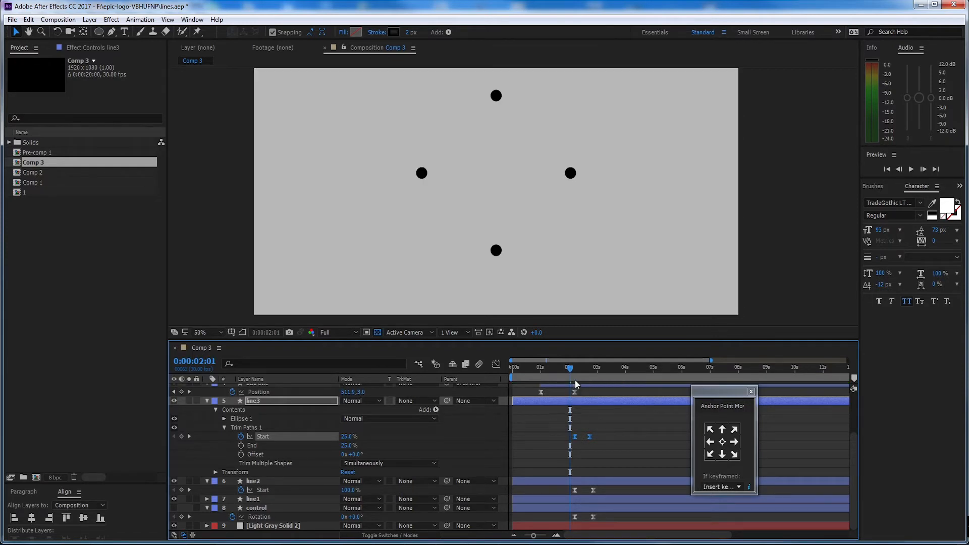
pyautogui.press('space')
# Step: Go to 0:00:02:22, duplicate line3 and show only the keyframed Start property of the new line4 layer
pyautogui.moveTo(618, 368); pyautogui.dragTo(593, 368)
pyautogui.click(590, 367)
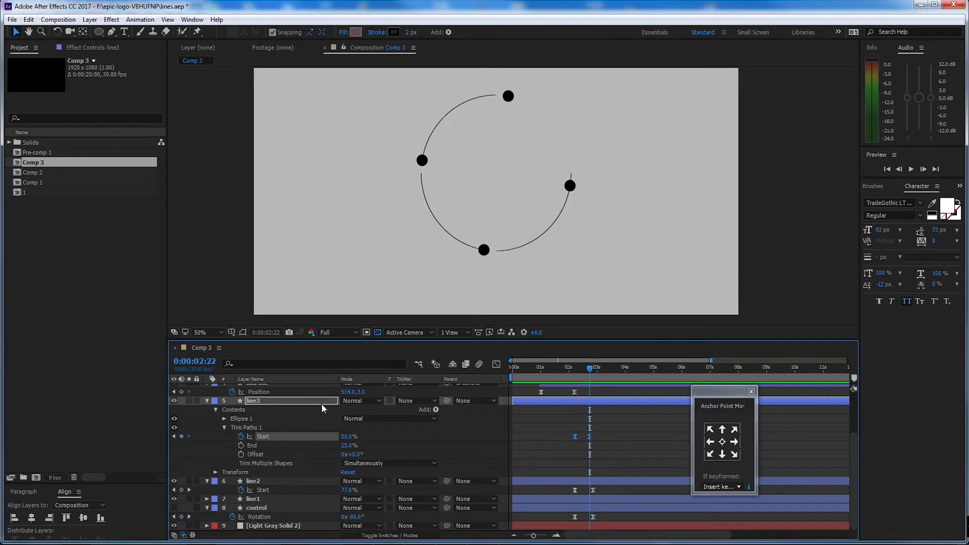
pyautogui.click(306, 401)
pyautogui.hotkey('ctrl', 'd')
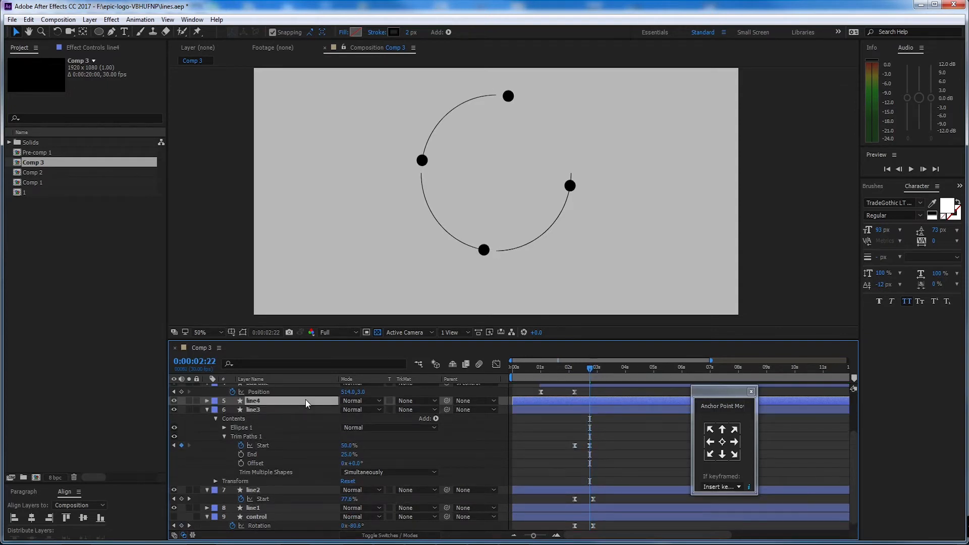
pyautogui.press('u')
pyautogui.click(589, 410)
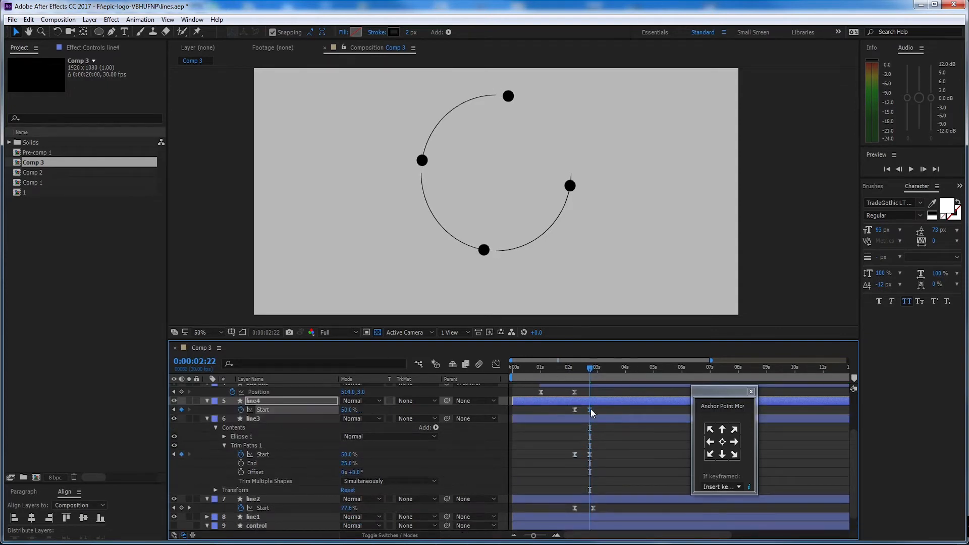
# Step: Solo line4 and set both its Trim Paths Start keyframe at 0:00:02:06 and its End to 50%
pyautogui.click(576, 369)
pyautogui.click(574, 410)
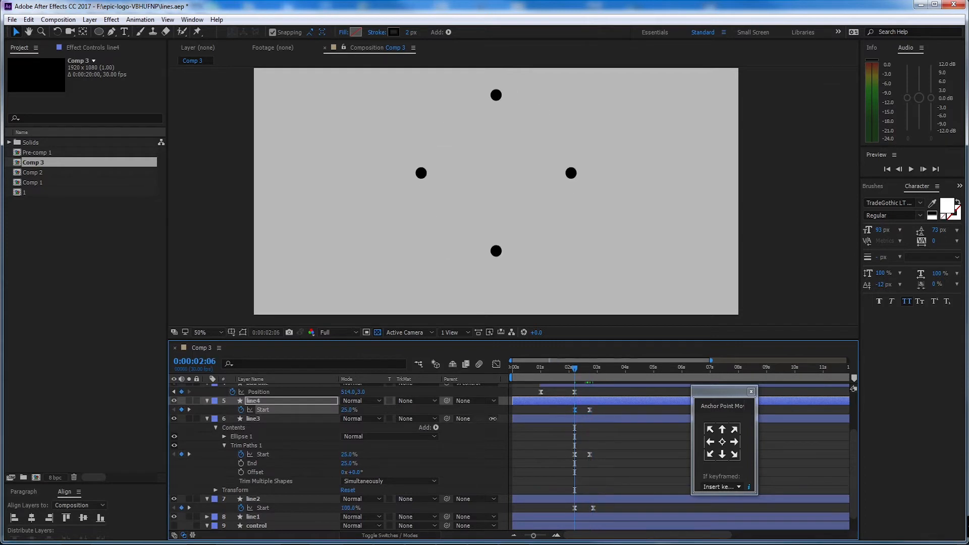
pyautogui.click(206, 400)
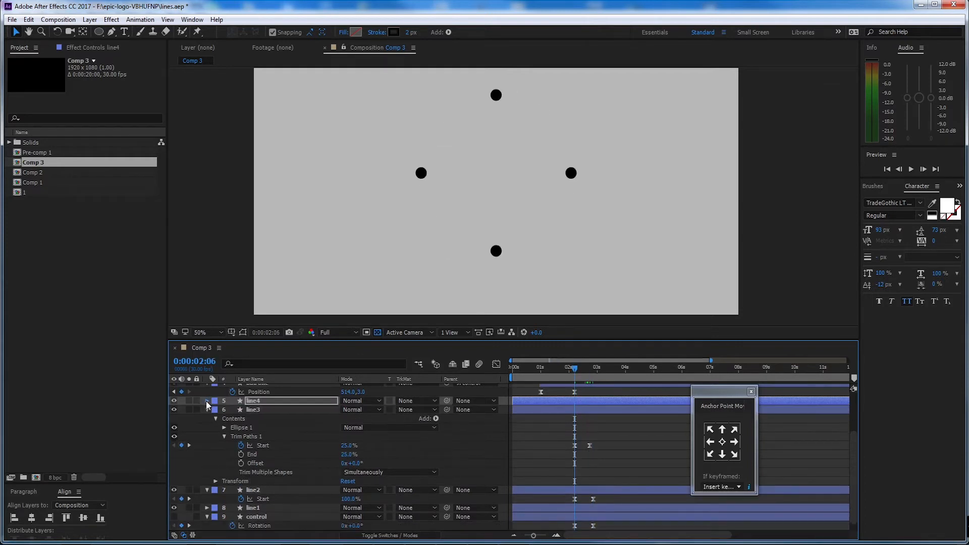
pyautogui.click(206, 401)
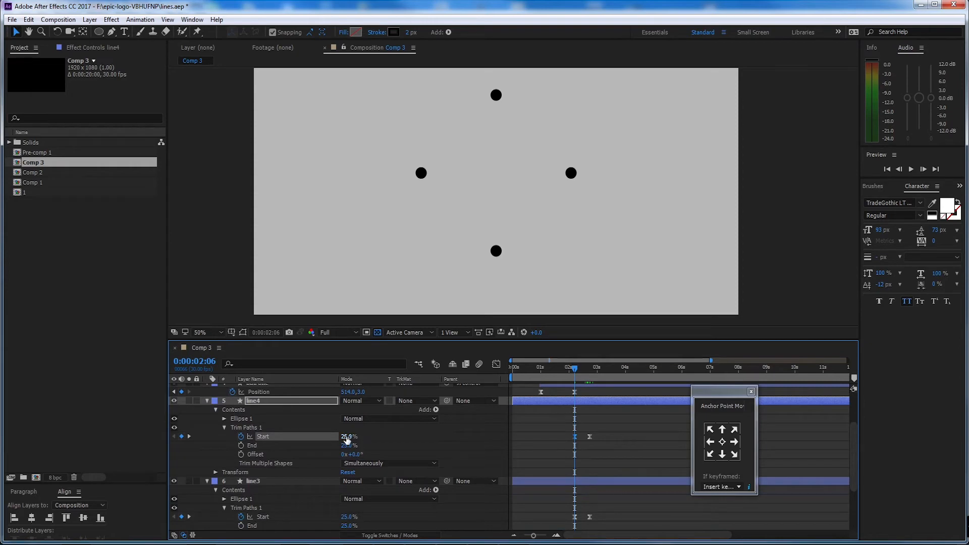
pyautogui.click(189, 400)
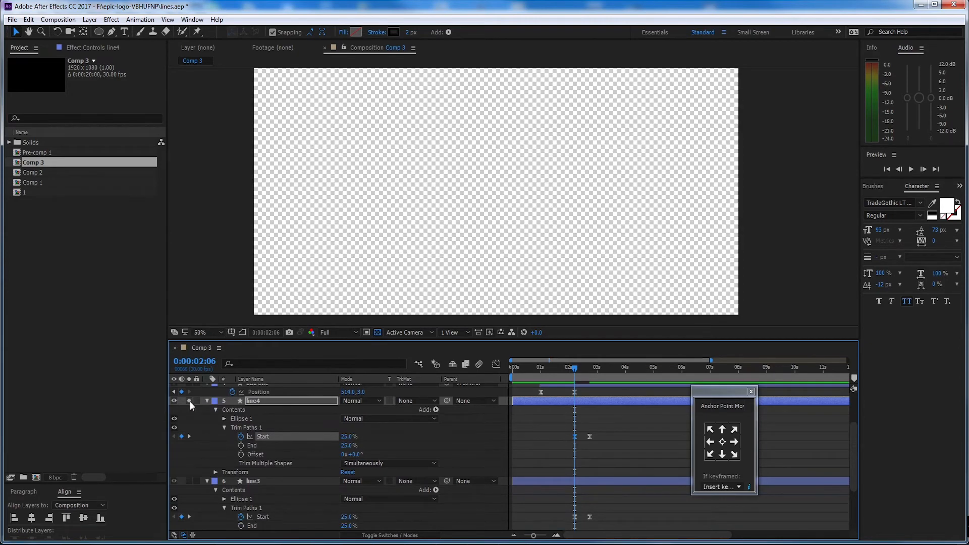
pyautogui.moveTo(346, 439); pyautogui.dragTo(361, 434)
pyautogui.click(353, 436)
pyautogui.write('50')
pyautogui.press('Return')
pyautogui.click(347, 446)
pyautogui.write('5')
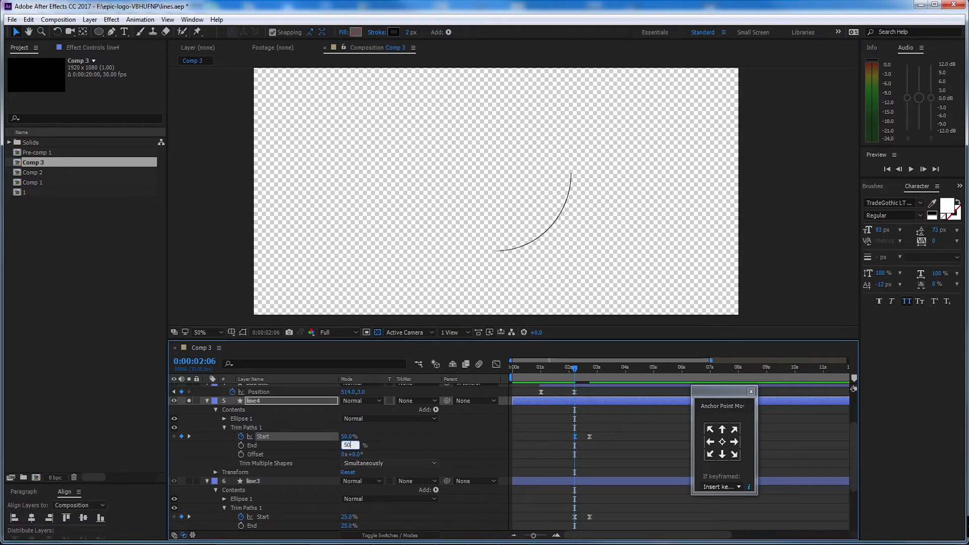
pyautogui.press('Return')
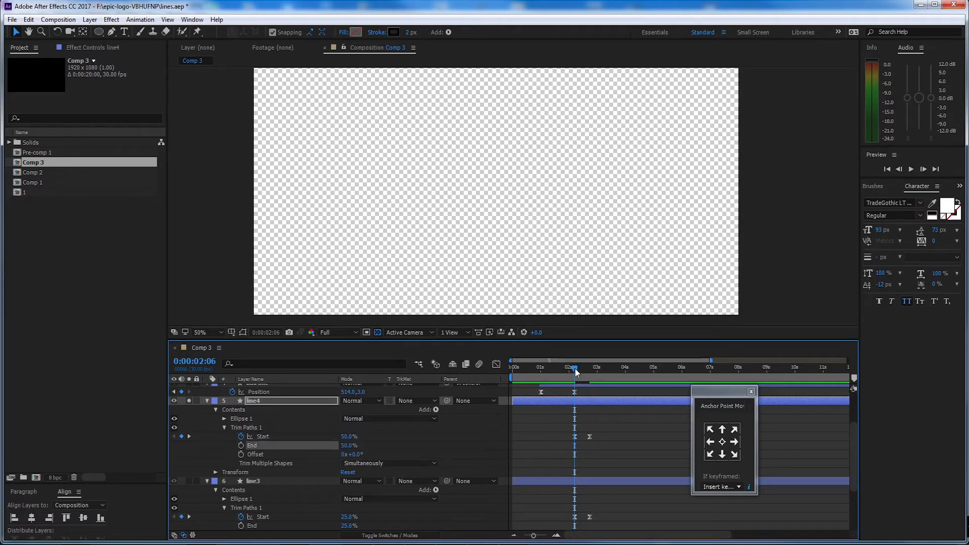
# Step: Set line4's Start keyframe at 0:00:02:22 to 75%
pyautogui.moveTo(574, 368); pyautogui.dragTo(589, 371)
pyautogui.click(589, 436)
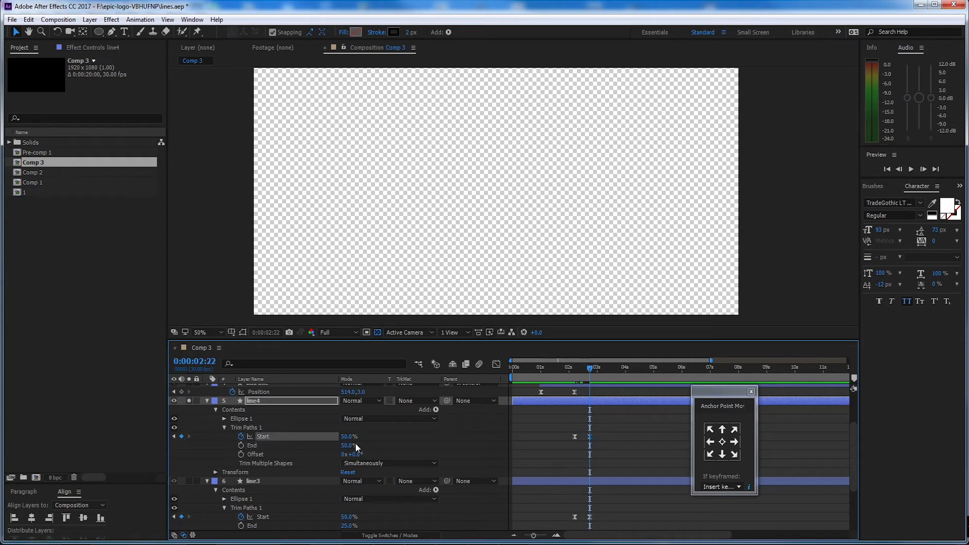
pyautogui.moveTo(348, 436); pyautogui.dragTo(357, 431)
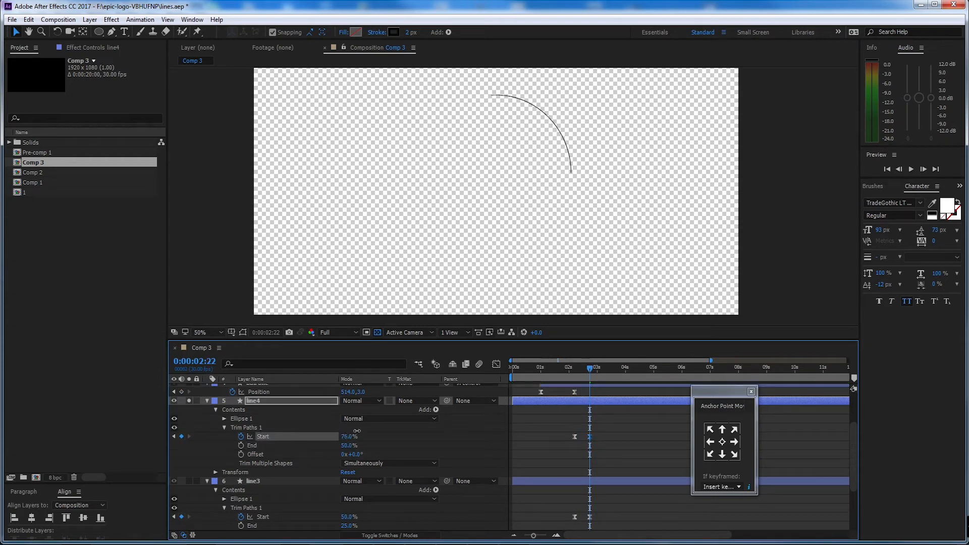
pyautogui.click(357, 434)
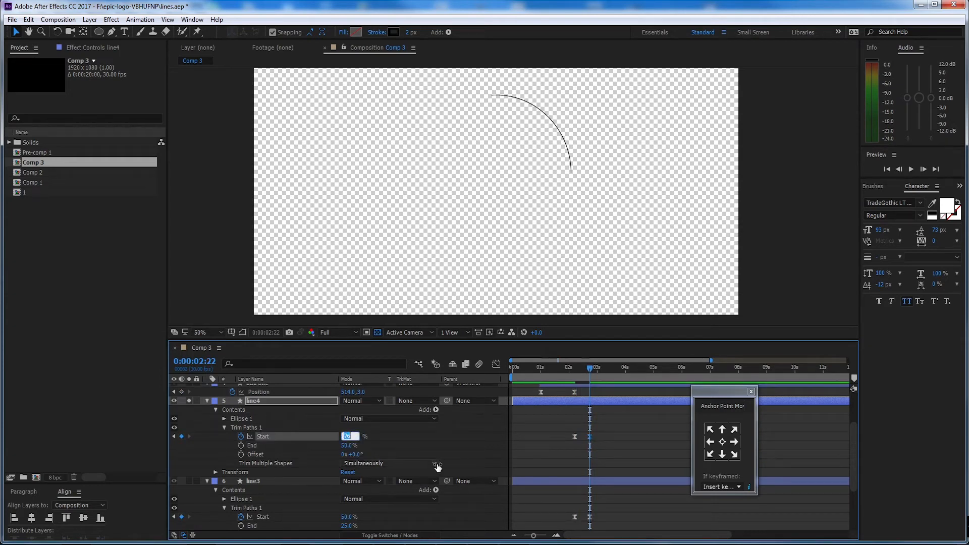
pyautogui.write('75')
pyautogui.press('Return')
# Step: Unsolo line4 and preview the full animation from 0:00:00:00
pyautogui.moveTo(589, 368); pyautogui.dragTo(562, 368)
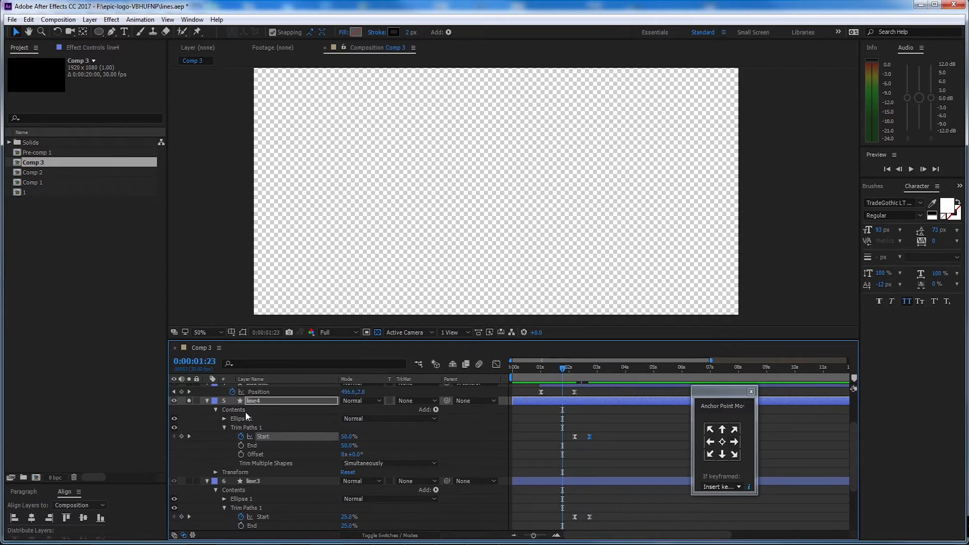
pyautogui.press('Home')
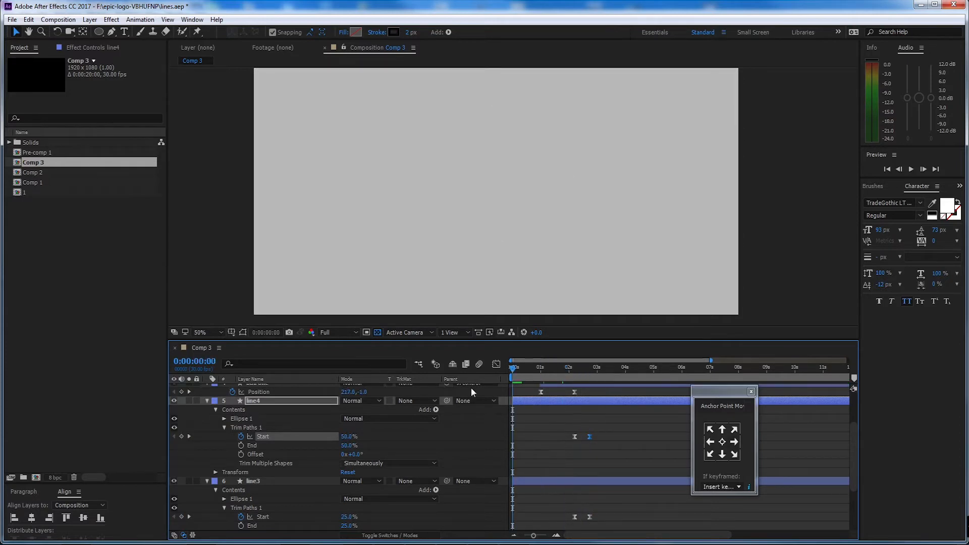
pyautogui.press('space')
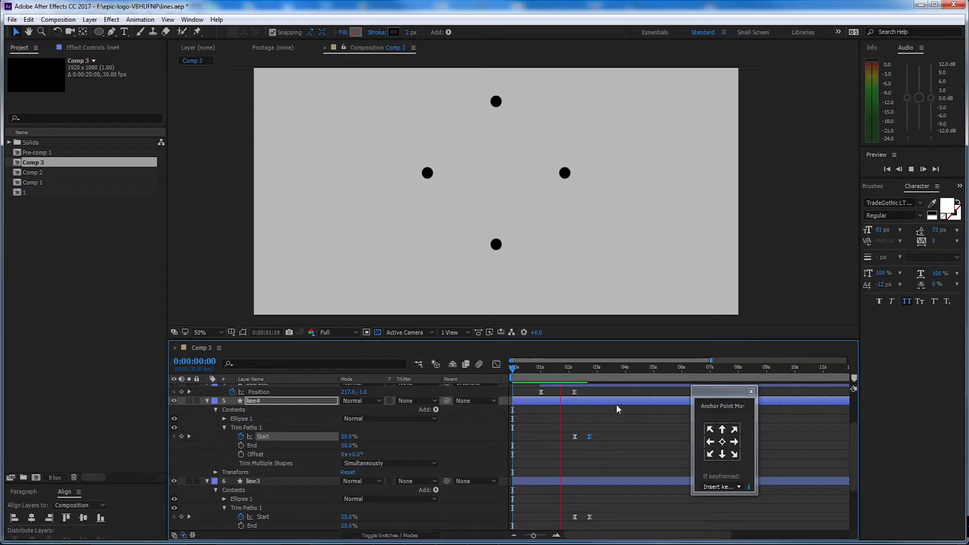
pyautogui.press('space')
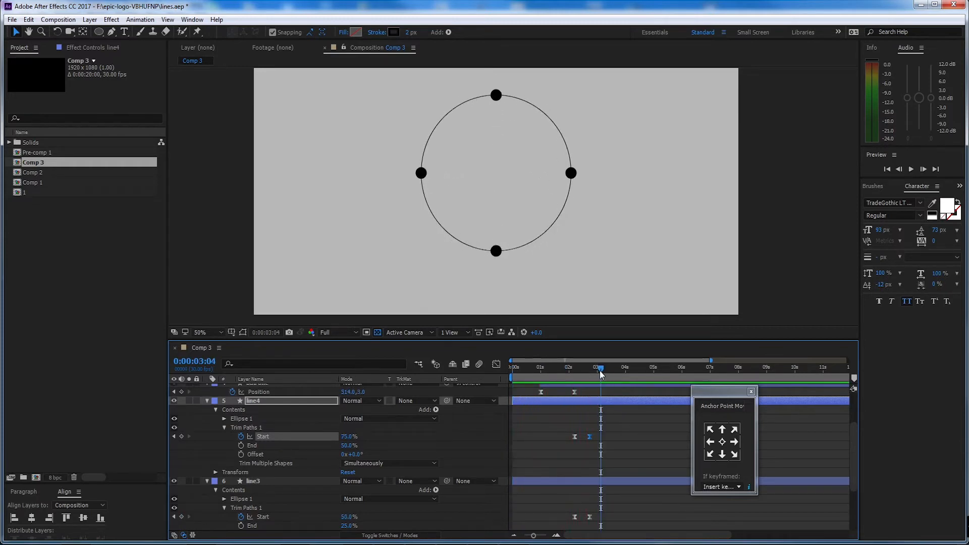
# Step: Collapse the properties of all layers in Comp 3 and deselect them
pyautogui.moveTo(600, 370); pyautogui.dragTo(590, 369)
pyautogui.scroll(3, 296, 413)
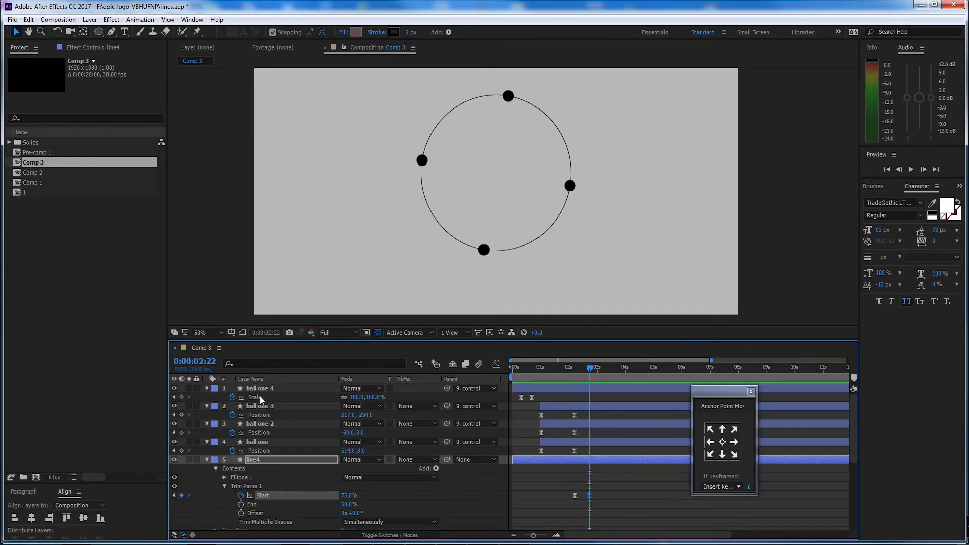
pyautogui.hotkey('ctrl', 'a')
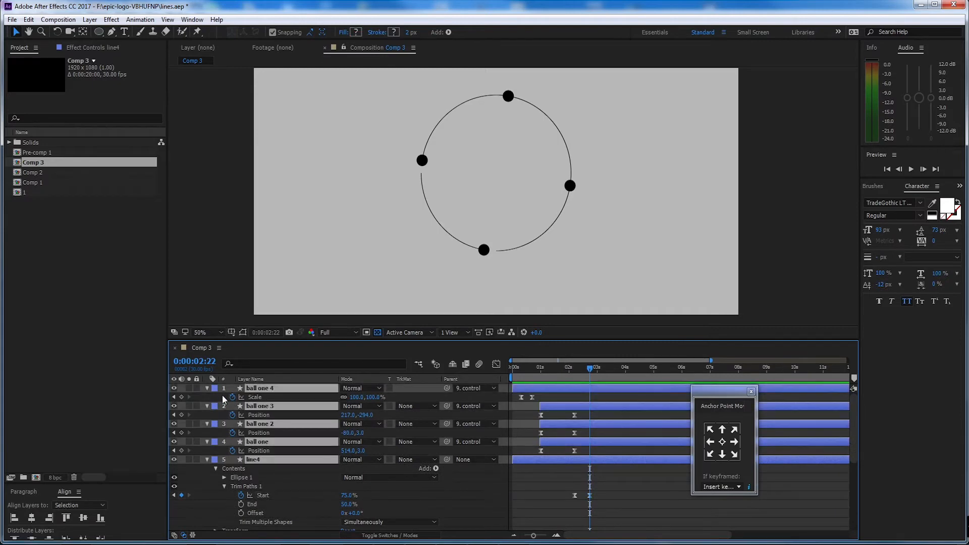
pyautogui.press('u')
pyautogui.press('u')
pyautogui.press('u')
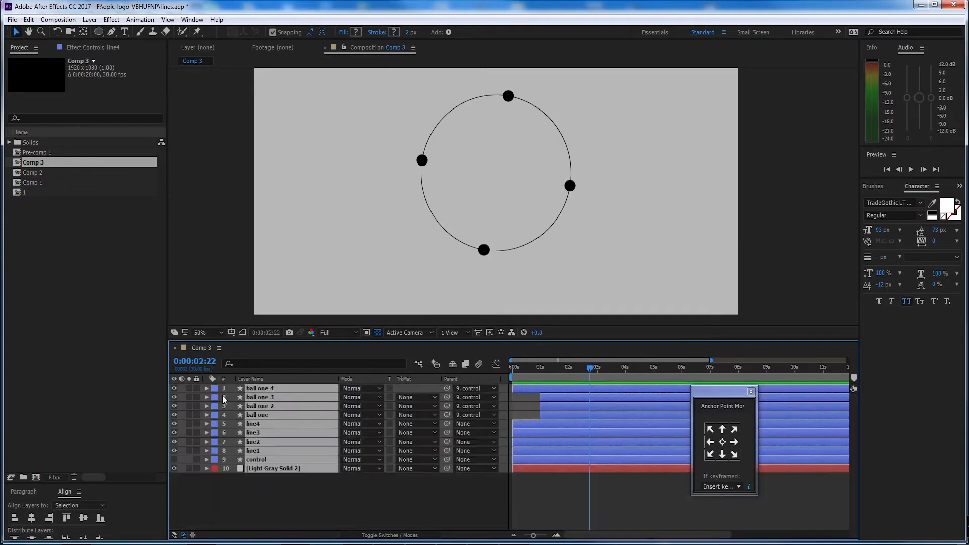
pyautogui.click(307, 497)
# Step: Go to 0:00:03:03, show Scale on the four ball layers and add a Scale keyframe to each
pyautogui.moveTo(582, 379); pyautogui.dragTo(603, 382)
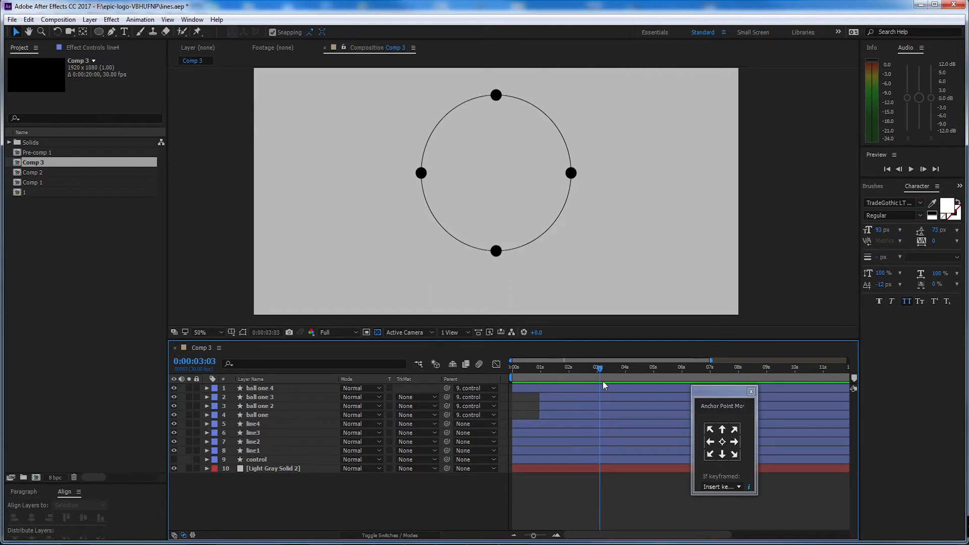
pyautogui.click(269, 413)
pyautogui.keyDown('shift'); pyautogui.click(262, 388); pyautogui.keyUp('shift')
pyautogui.press('s')
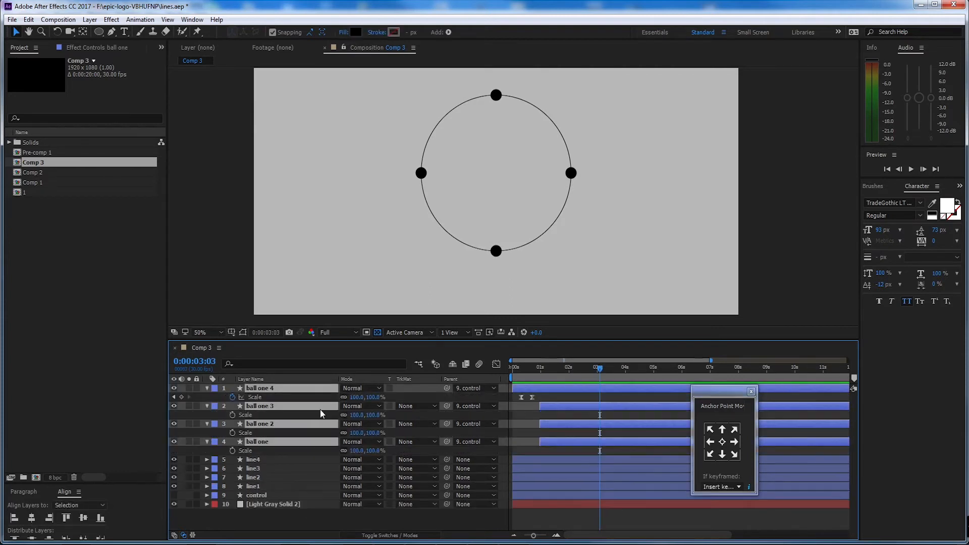
pyautogui.click(526, 409)
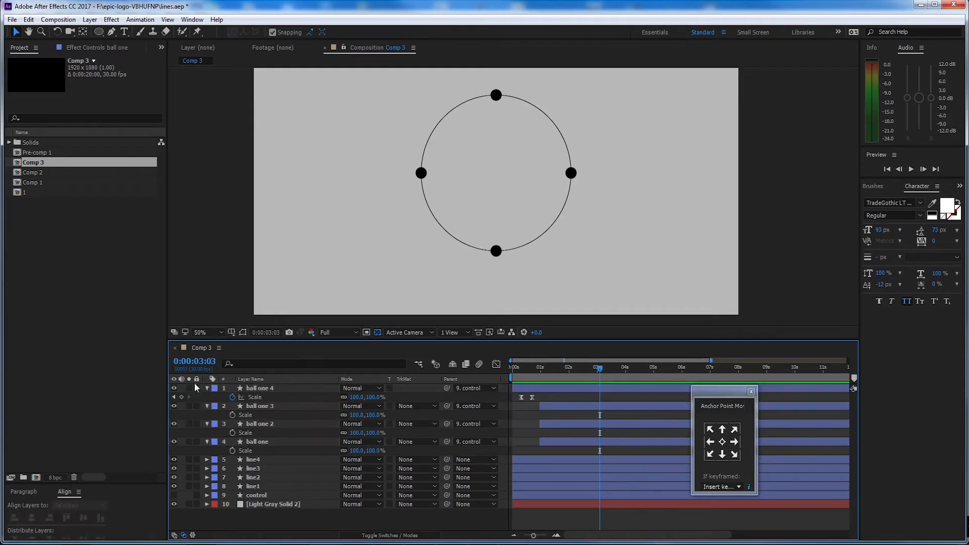
pyautogui.click(182, 397)
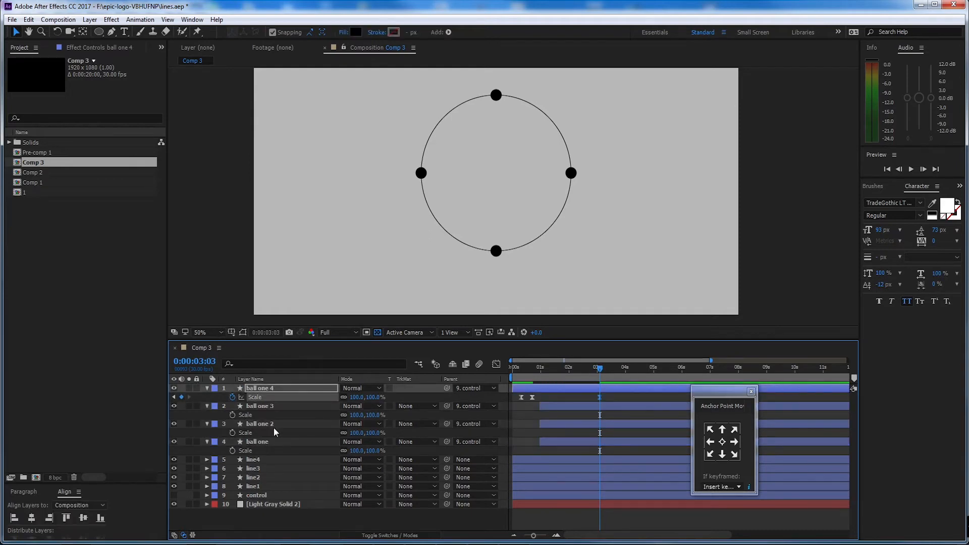
pyautogui.click(232, 415)
pyautogui.click(232, 432)
pyautogui.click(232, 450)
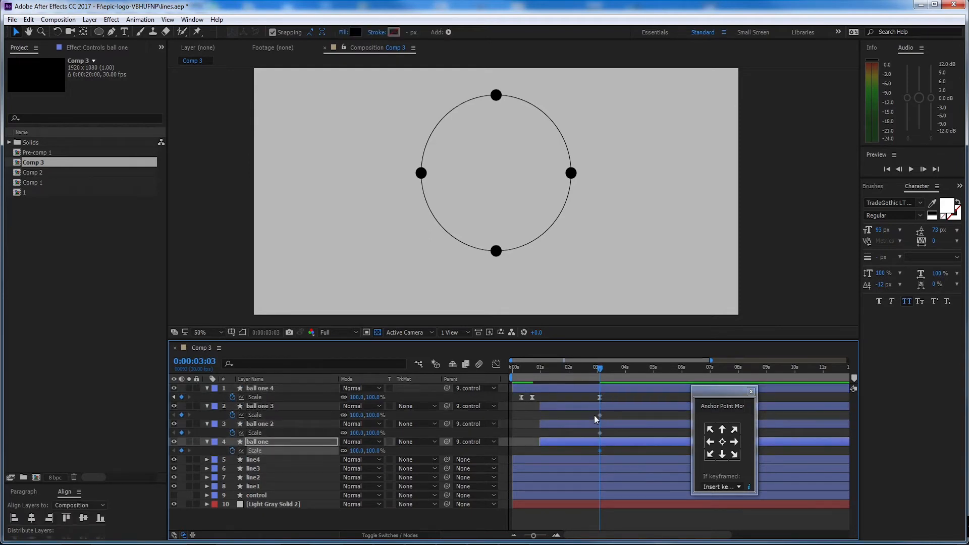
# Step: Delete the new Scale keyframes of ball one 3, ball one 2 and ball one
pyautogui.moveTo(594, 414); pyautogui.dragTo(608, 457)
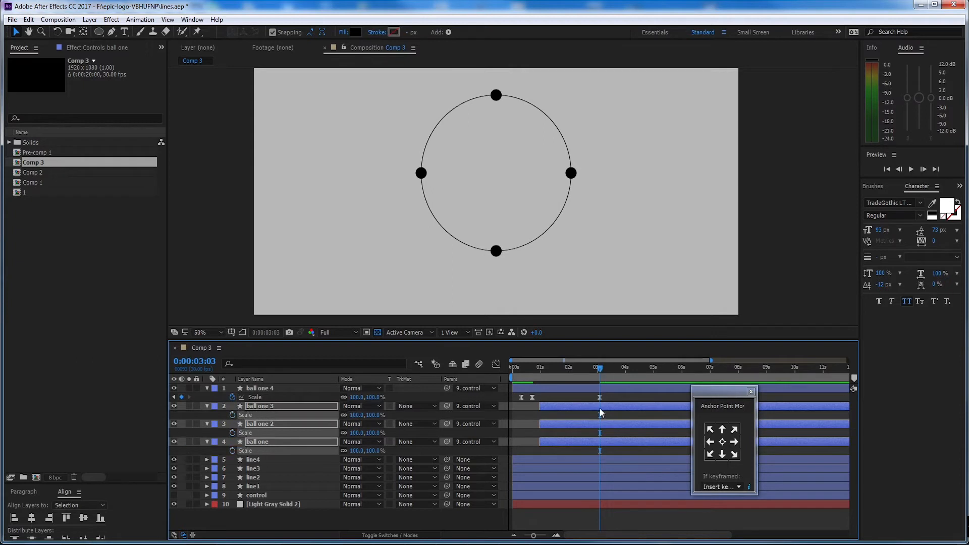
# Step: Restore the deleted Scale keyframes of ball one 3, ball one 2 and ball one with Easy Ease, and go to 0:00:03:18
pyautogui.hotkey('ctrl', 'z')
pyautogui.press('F9')
pyautogui.moveTo(599, 368); pyautogui.dragTo(614, 369)
pyautogui.click(367, 397)
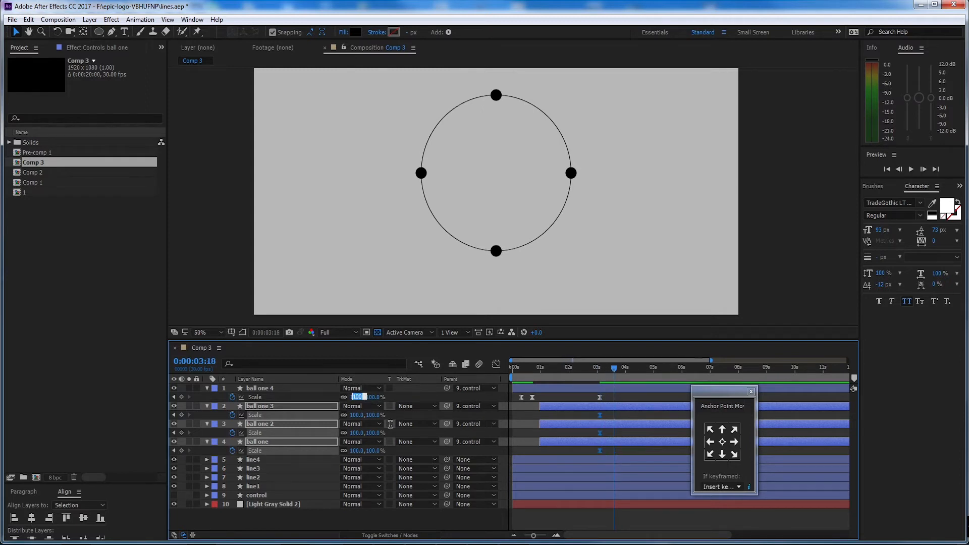
pyautogui.write('0')
pyautogui.press('Return')
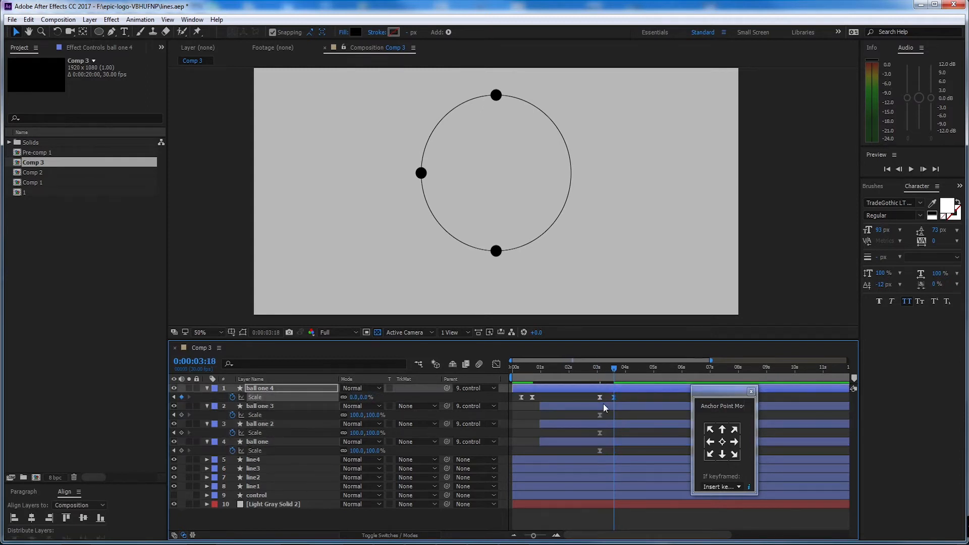
pyautogui.hotkey('ctrl', 'z')
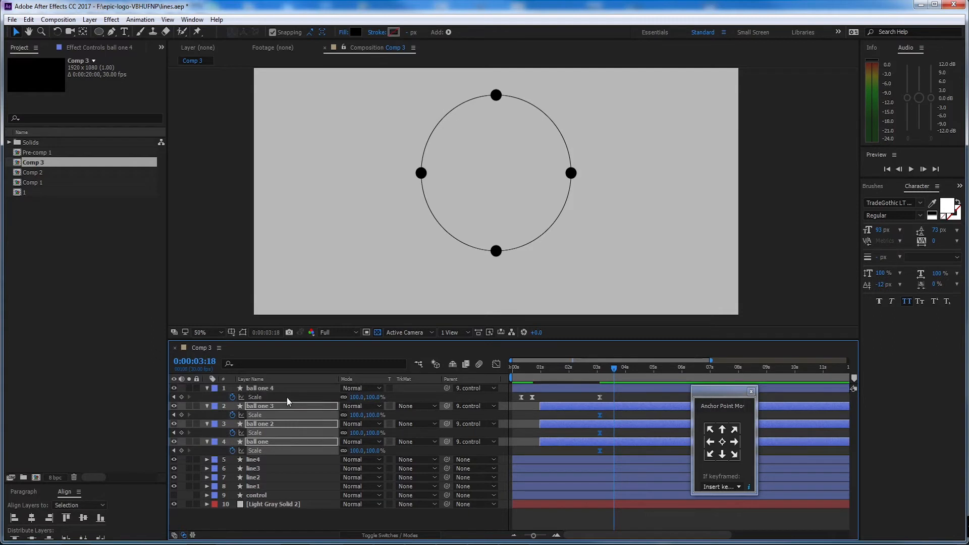
# Step: Set the Scale of all four ball layers together to 0% at 0:00:03:18
pyautogui.click(263, 388)
pyautogui.keyDown('ctrl'); pyautogui.click(262, 405); pyautogui.keyUp('ctrl')
pyautogui.keyDown('ctrl'); pyautogui.click(264, 424); pyautogui.keyUp('ctrl')
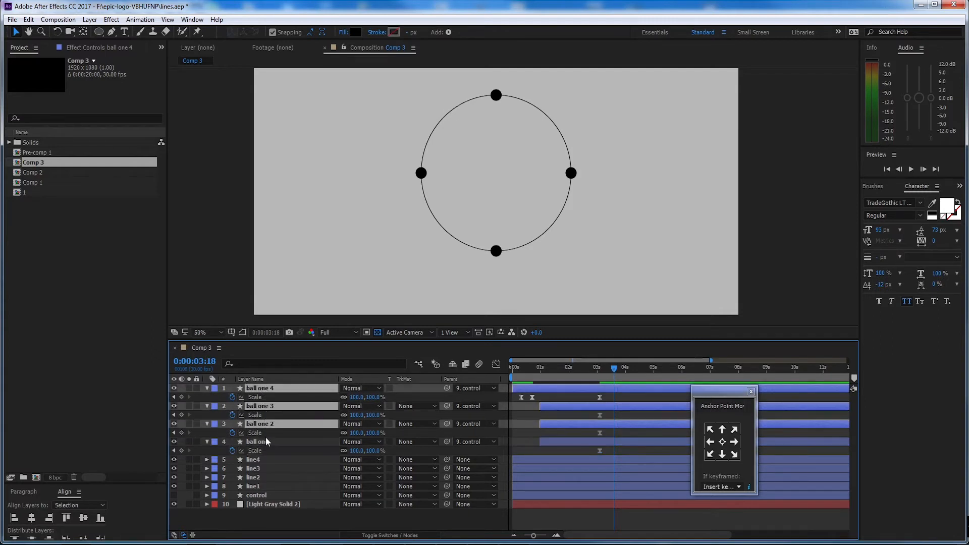
pyautogui.keyDown('ctrl'); pyautogui.click(265, 441); pyautogui.keyUp('ctrl')
pyautogui.click(356, 397)
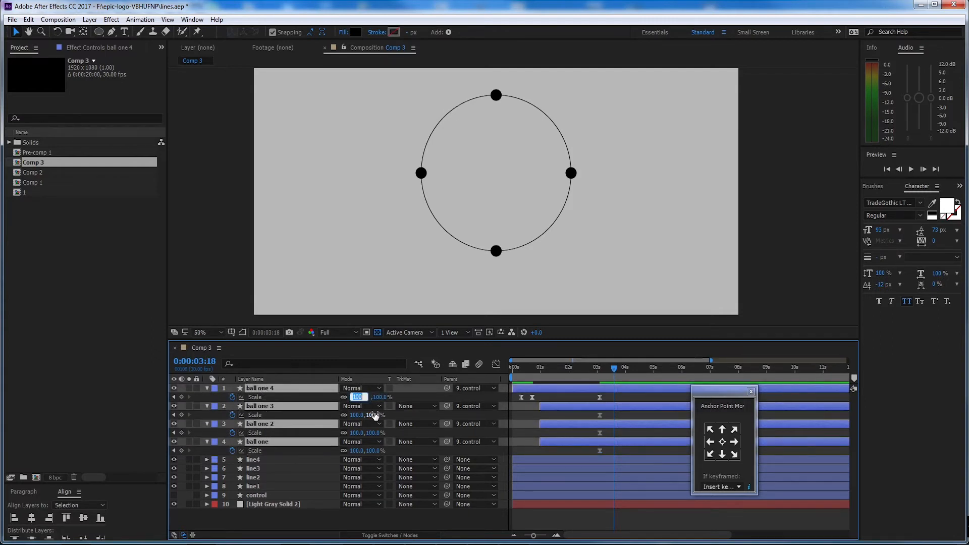
pyautogui.write('0')
pyautogui.press('Return')
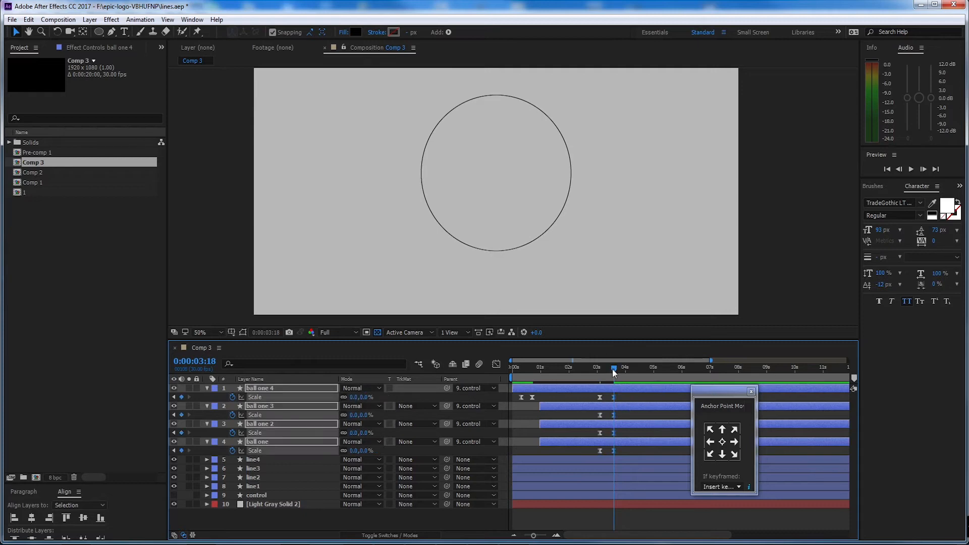
# Step: Preview the balls' scale-down and shift all four layers' last two Scale keyframes earlier, starting just after 0:00:02:21
pyautogui.moveTo(612, 368); pyautogui.dragTo(593, 368)
pyautogui.press('space')
pyautogui.moveTo(625, 393); pyautogui.dragTo(597, 456)
pyautogui.moveTo(613, 370); pyautogui.dragTo(493, 374)
pyautogui.press('space')
pyautogui.press('space')
pyautogui.press('space')
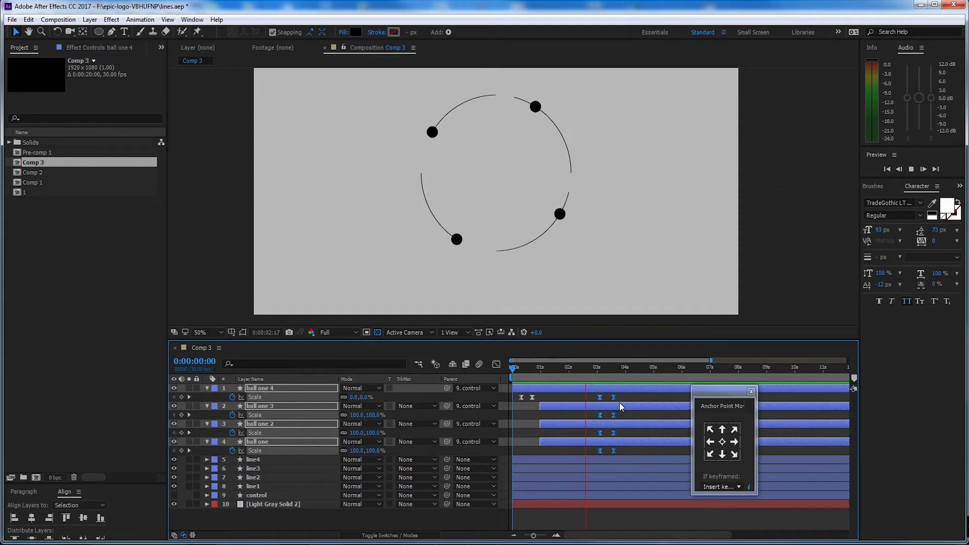
pyautogui.press('space')
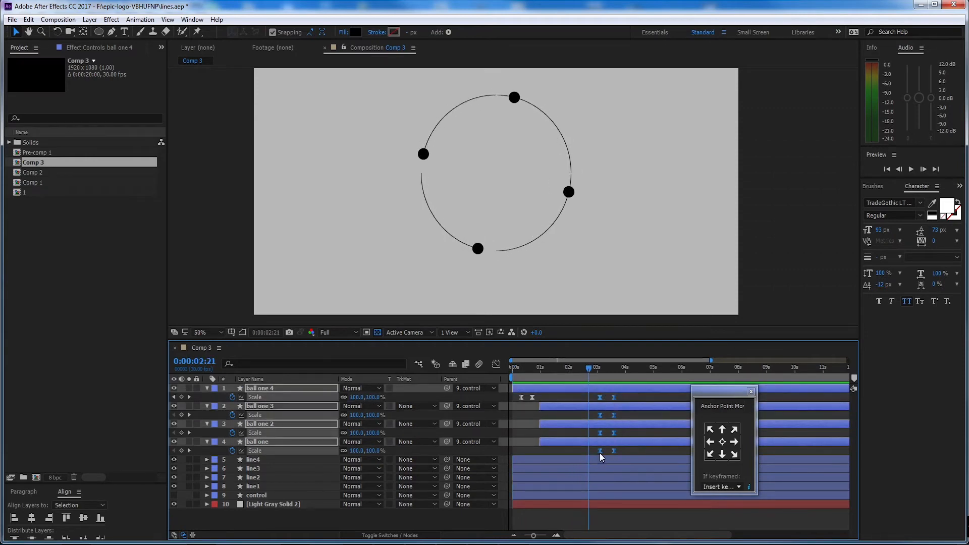
pyautogui.moveTo(600, 452); pyautogui.dragTo(591, 453)
pyautogui.press('space')
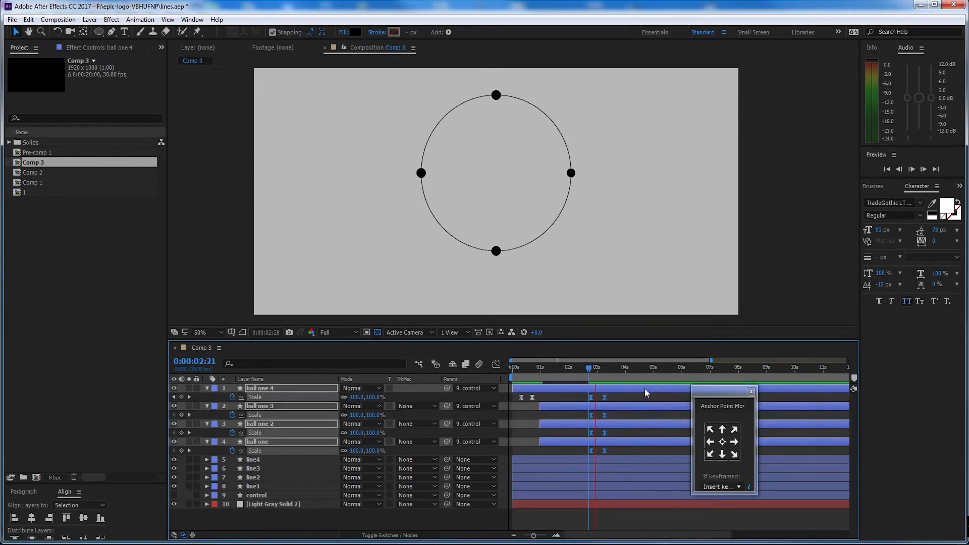
pyautogui.press('space')
# Step: Move only the first keyframe of each ball's scale-down earlier, to about halfway between 2 and 3 seconds, and preview it
pyautogui.click(557, 370)
pyautogui.moveTo(581, 394); pyautogui.dragTo(582, 450)
pyautogui.press('space')
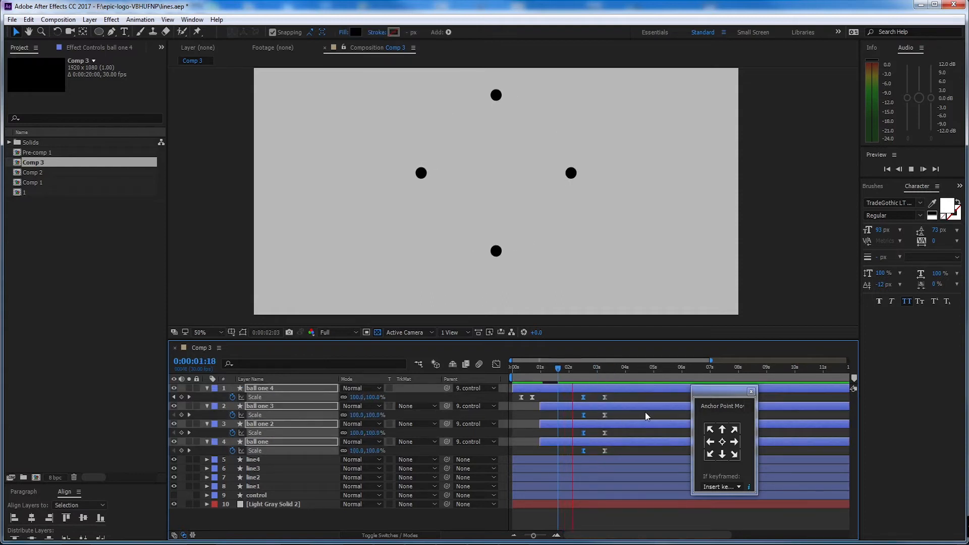
pyautogui.click(605, 369)
pyautogui.moveTo(605, 369); pyautogui.dragTo(510, 371)
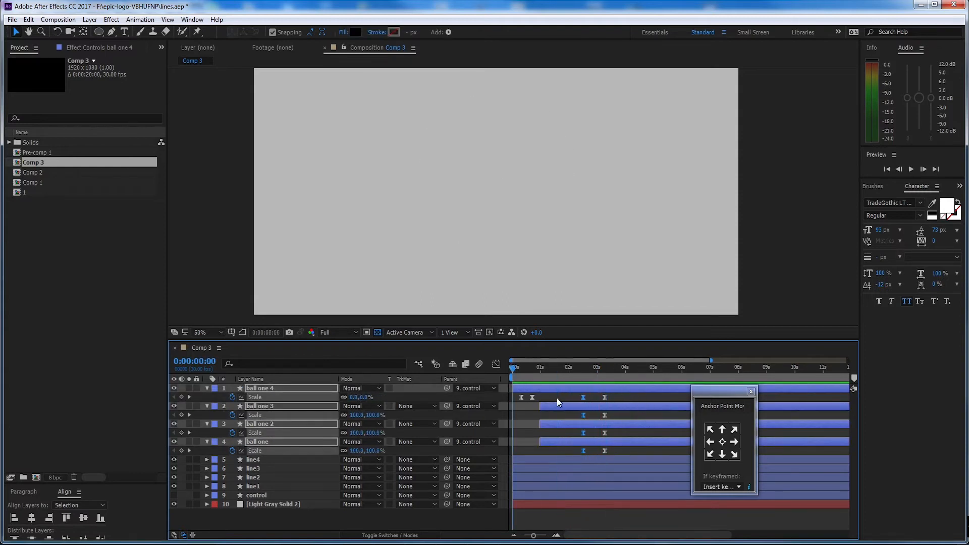
# Step: Shift both scale-down keyframes of the four balls earlier so the shrink ends at 0:00:03:03, and preview the animation
pyautogui.moveTo(572, 394); pyautogui.dragTo(600, 450)
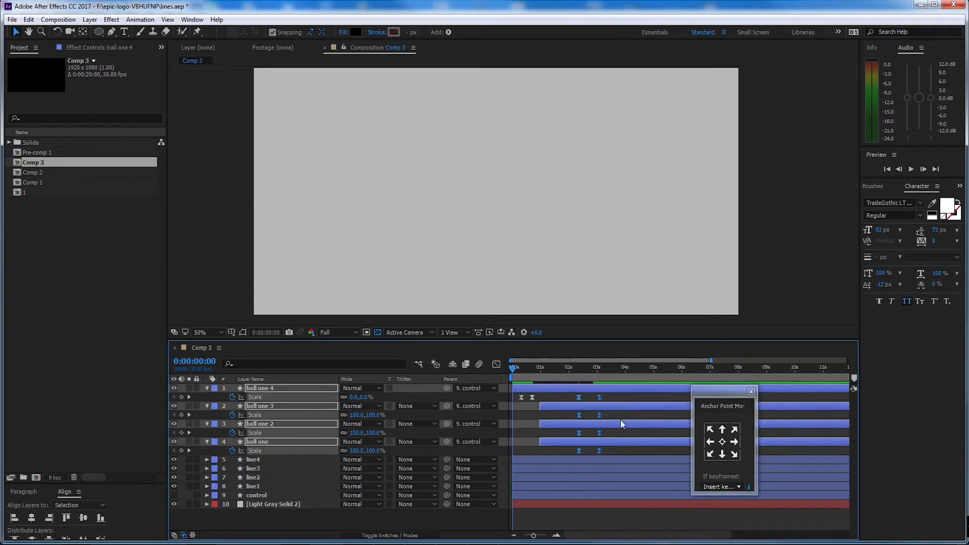
pyautogui.press('space')
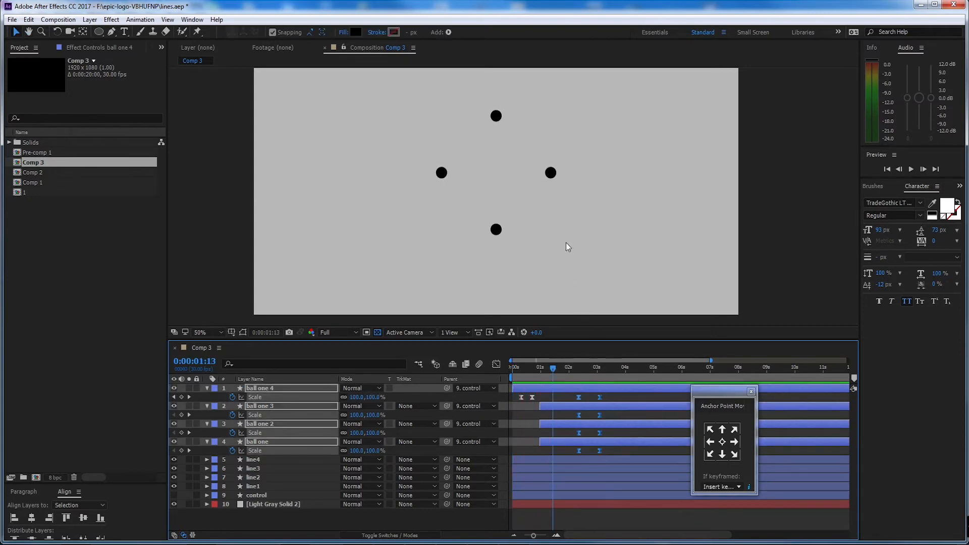
pyautogui.press('space')
pyautogui.press('space')
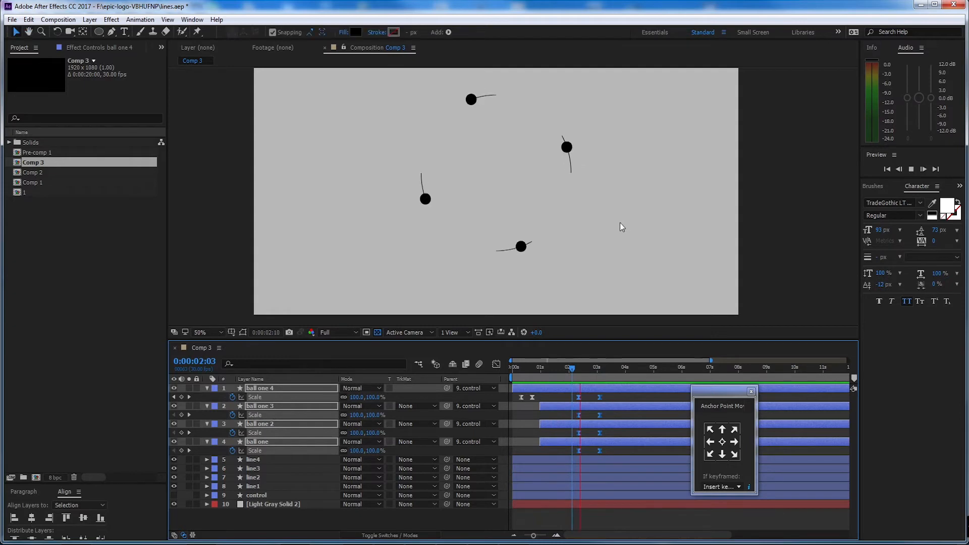
pyautogui.press('space')
pyautogui.moveTo(600, 367)
pyautogui.mouseDown()
pyautogui.moveTo(576, 367)
pyautogui.moveTo(597, 372)
pyautogui.mouseUp()
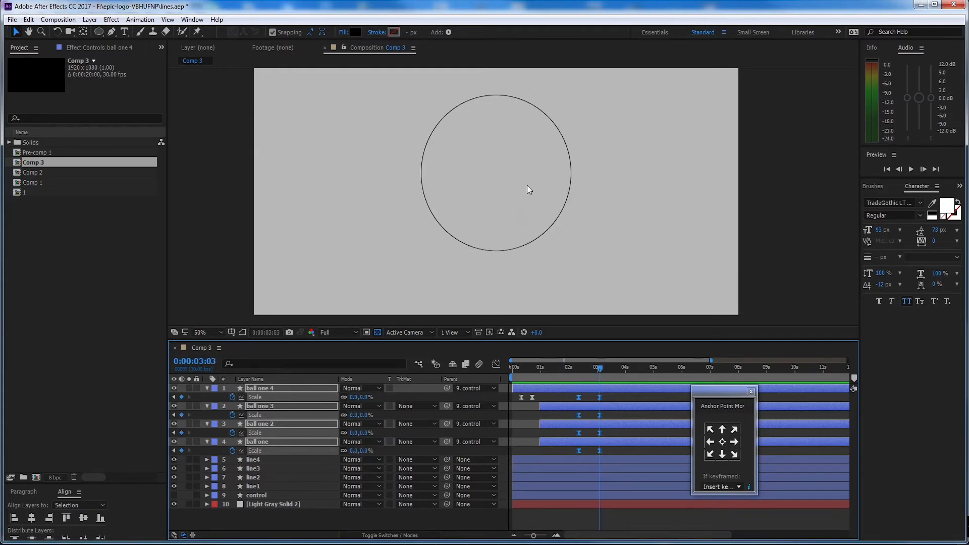
# Step: Collapse the properties of all layers and go to 0:00:03:08 with nothing selected
pyautogui.click(207, 387)
pyautogui.click(325, 498)
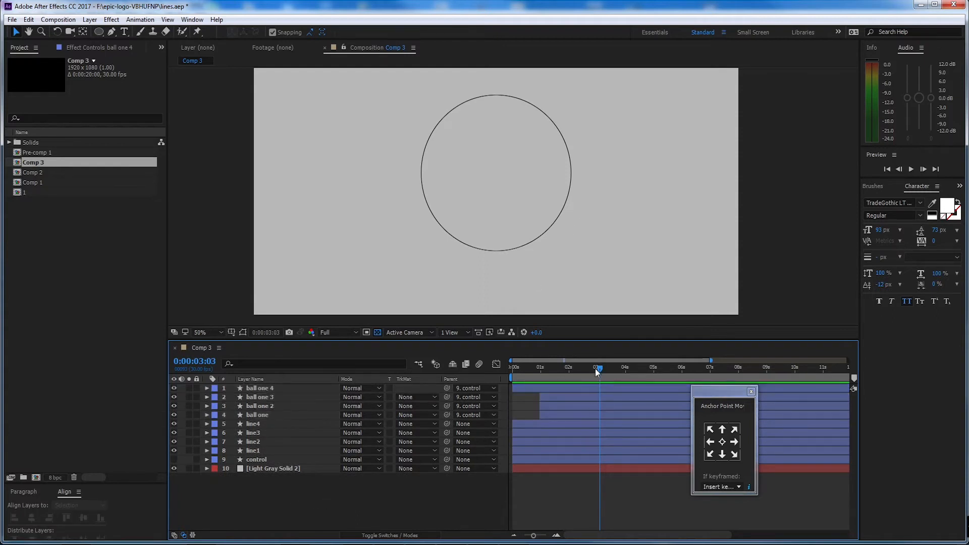
pyautogui.moveTo(595, 368)
pyautogui.mouseDown()
pyautogui.moveTo(501, 374)
pyautogui.moveTo(606, 376)
pyautogui.mouseUp()
pyautogui.press('space')
pyautogui.press('space')
pyautogui.scroll(-1, 526, 184)
pyautogui.click(319, 498)
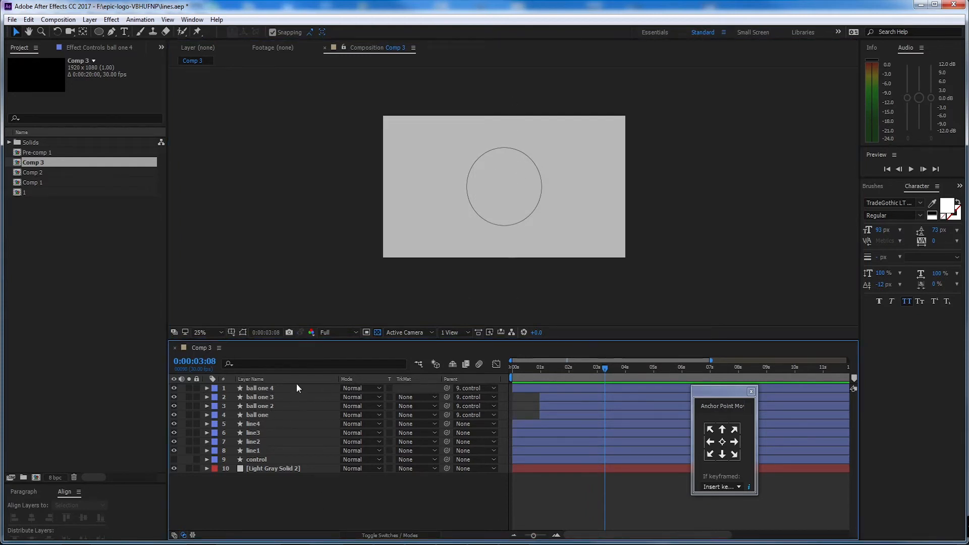
pyautogui.click(279, 387)
pyautogui.click(338, 494)
# Step: Add the text "black" inside the circle and set its font size to 113 px
pyautogui.scroll(1, 512, 196)
pyautogui.moveTo(508, 167); pyautogui.dragTo(505, 184)
pyautogui.click(124, 31)
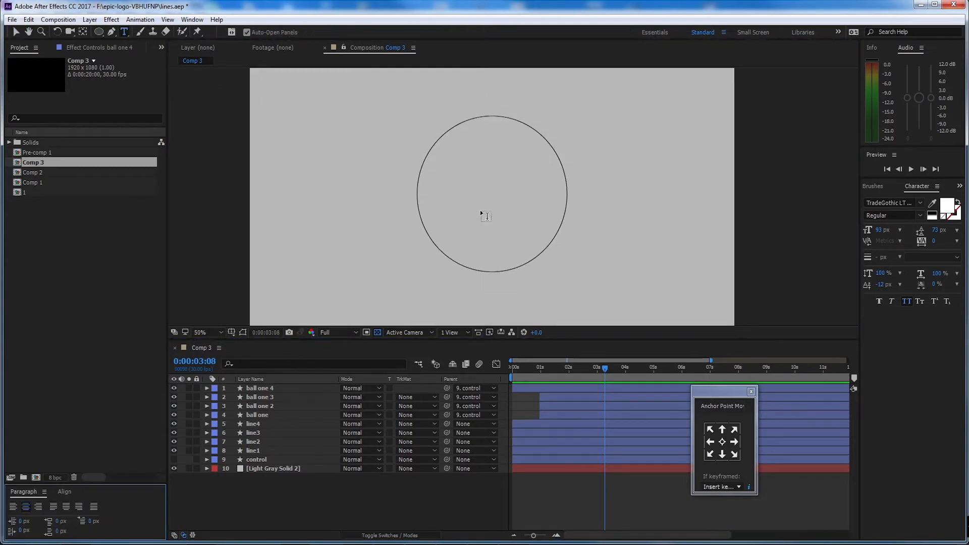
pyautogui.click(477, 209)
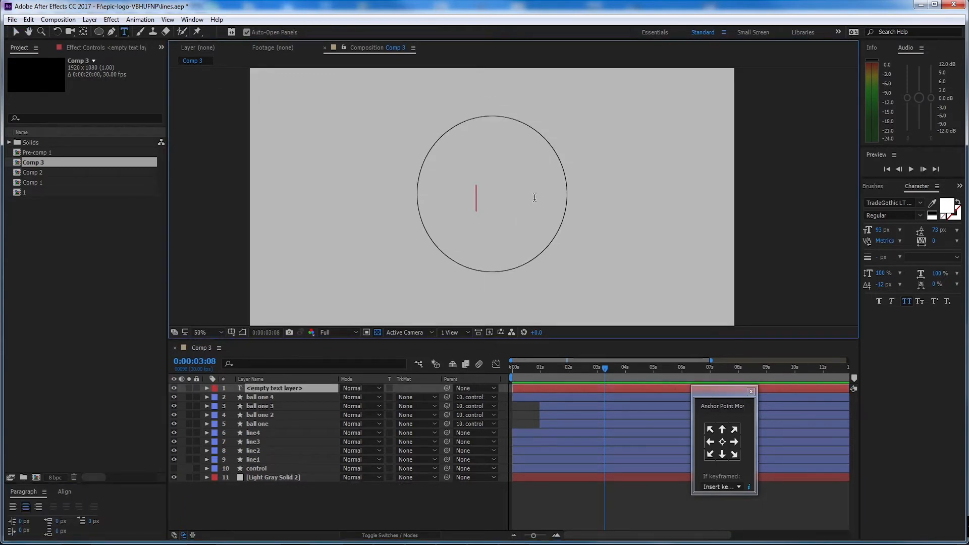
pyautogui.write('black')
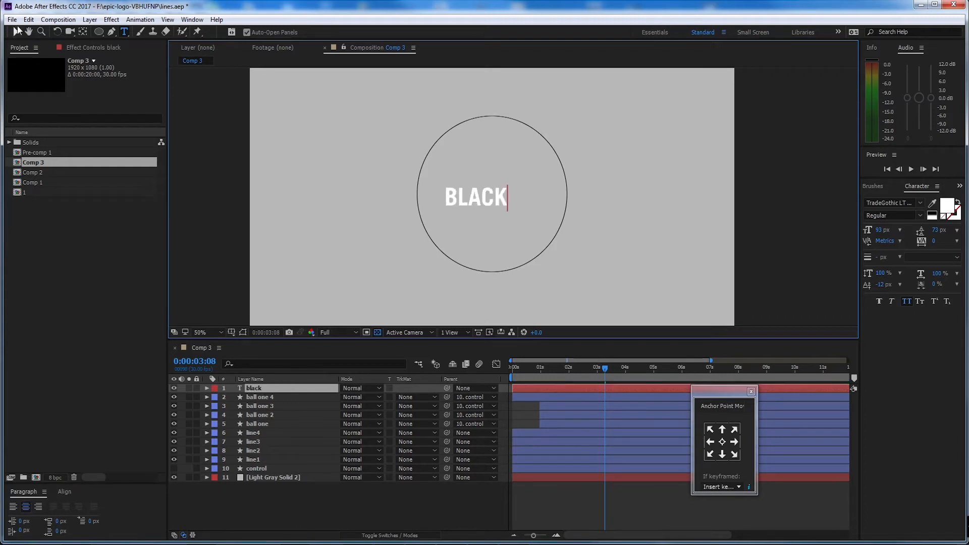
pyautogui.click(17, 31)
pyautogui.moveTo(879, 231); pyautogui.dragTo(889, 231)
# Step: With layer controls shown, centre the black text's anchor point and align the text to the centre of the composition
pyautogui.click(732, 430)
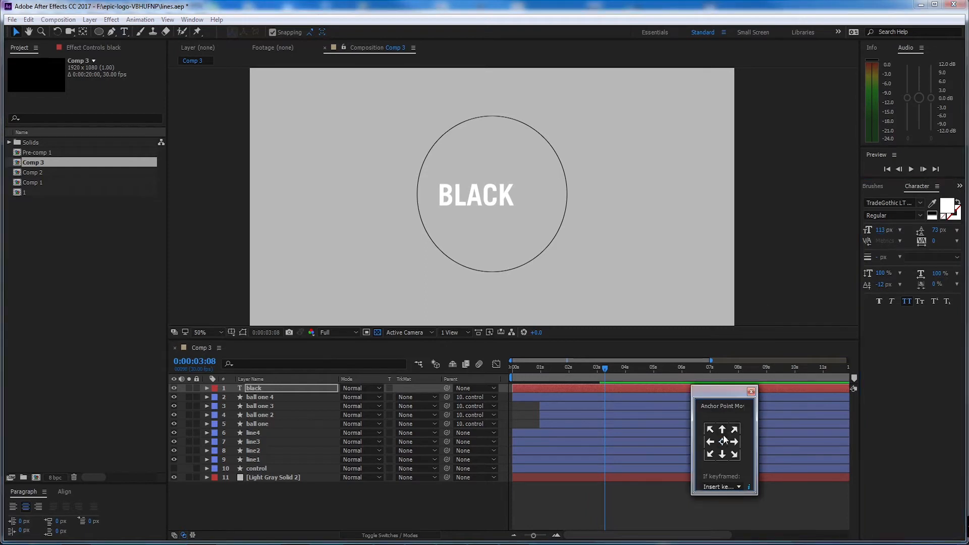
pyautogui.click(162, 20)
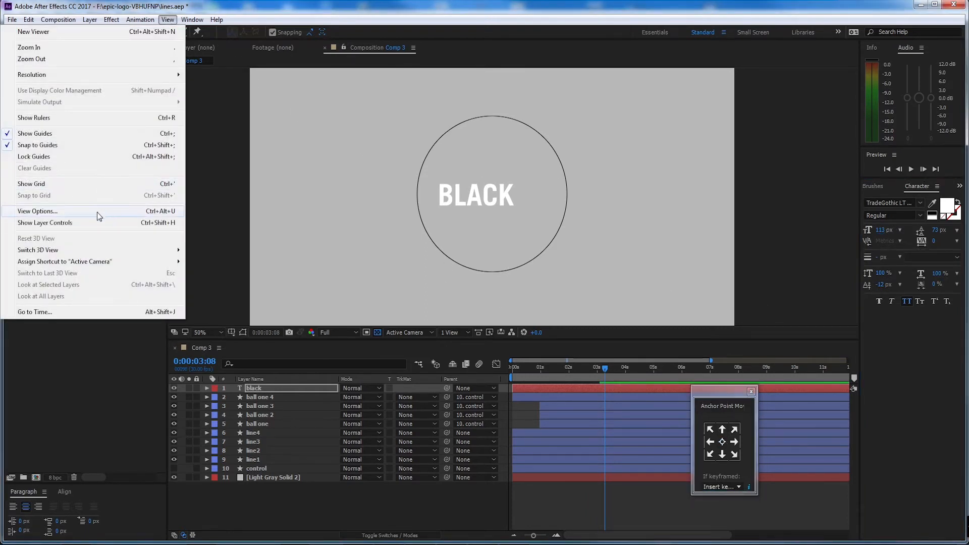
pyautogui.click(101, 223)
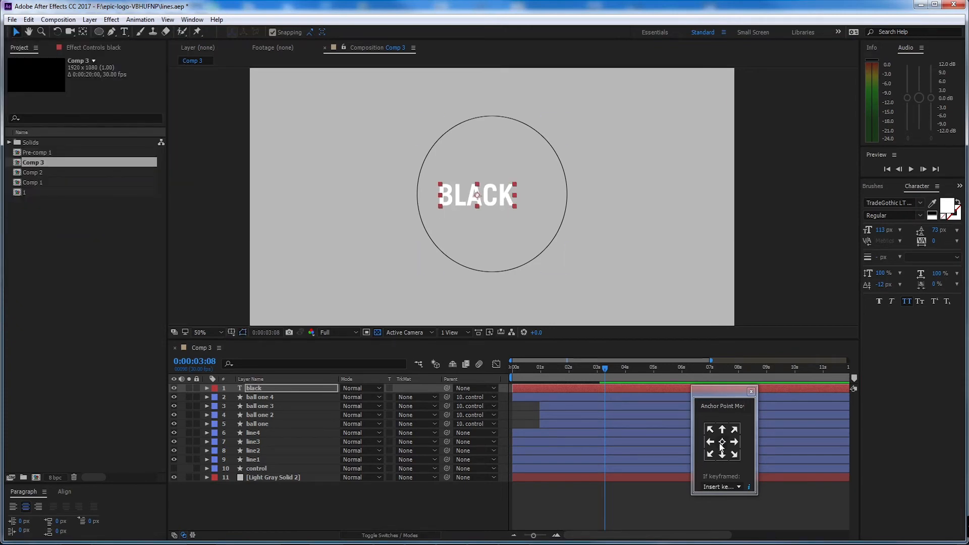
pyautogui.click(64, 491)
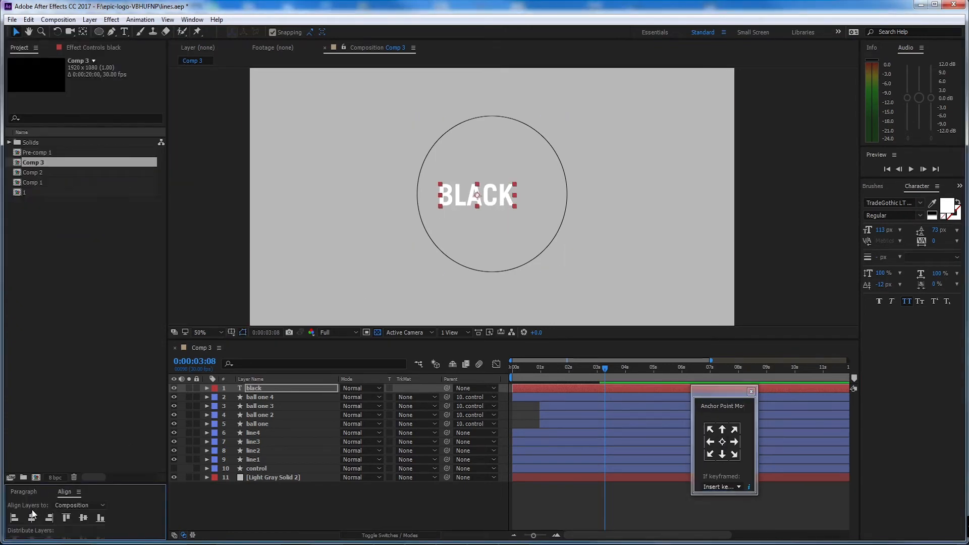
pyautogui.click(31, 517)
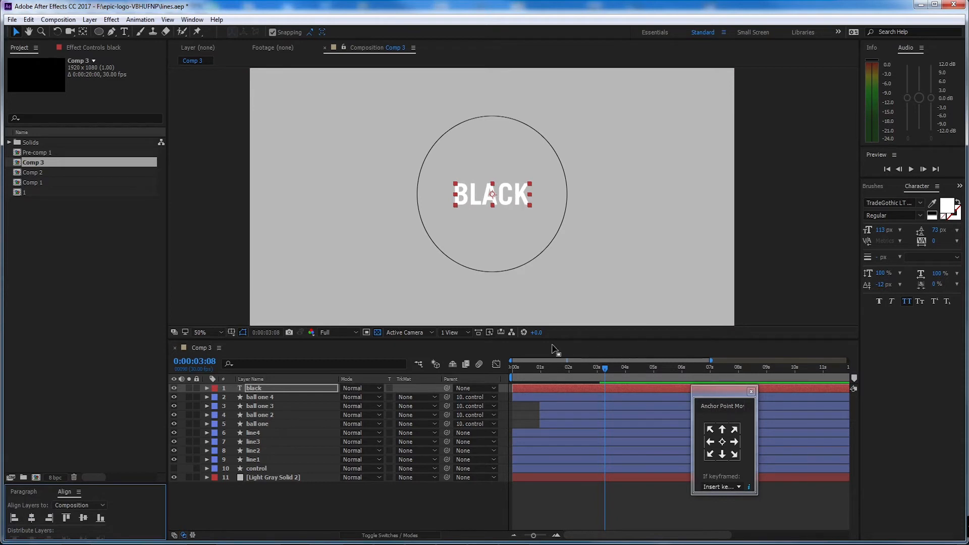
# Step: Animate the black text's Scale from 0% at 0:00:01:13 to 100% just before 0:00:03:00
pyautogui.press('s')
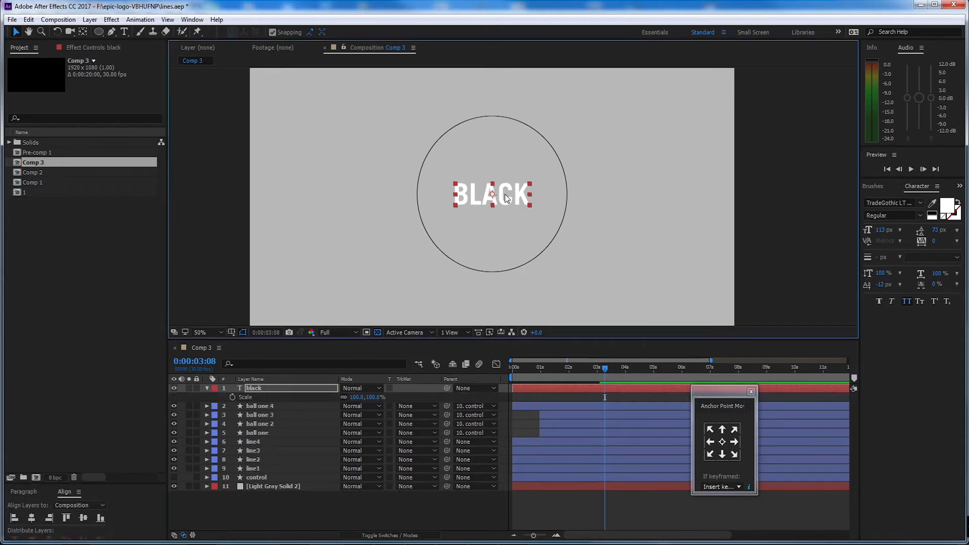
pyautogui.click(233, 397)
pyautogui.moveTo(600, 370); pyautogui.dragTo(552, 373)
pyautogui.click(357, 397)
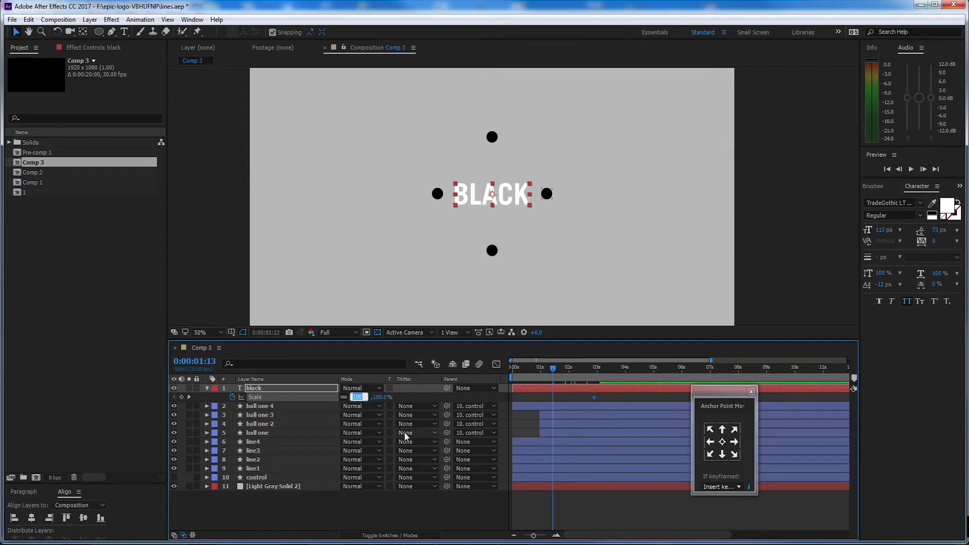
pyautogui.write('0')
pyautogui.press('Return')
# Step: Apply Easy Ease to the black text's two Scale keyframes and lengthen the ease into the last one in the speed graph
pyautogui.moveTo(607, 398); pyautogui.dragTo(531, 401)
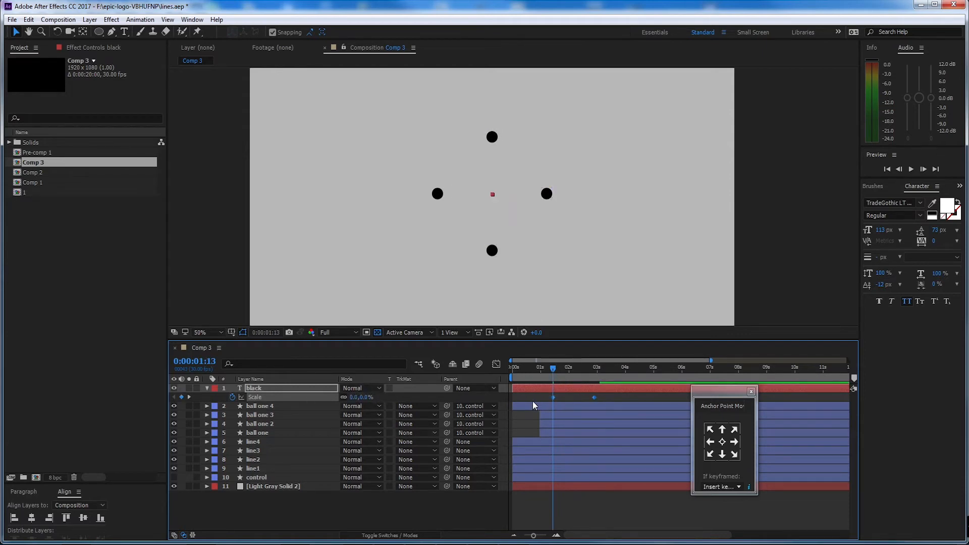
pyautogui.click(496, 364)
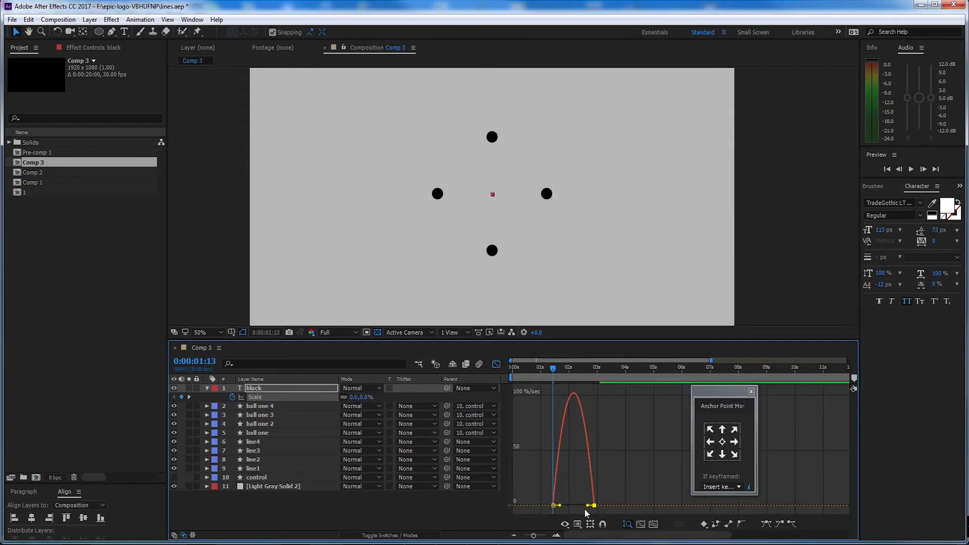
pyautogui.moveTo(584, 509); pyautogui.dragTo(573, 507)
pyautogui.click(496, 364)
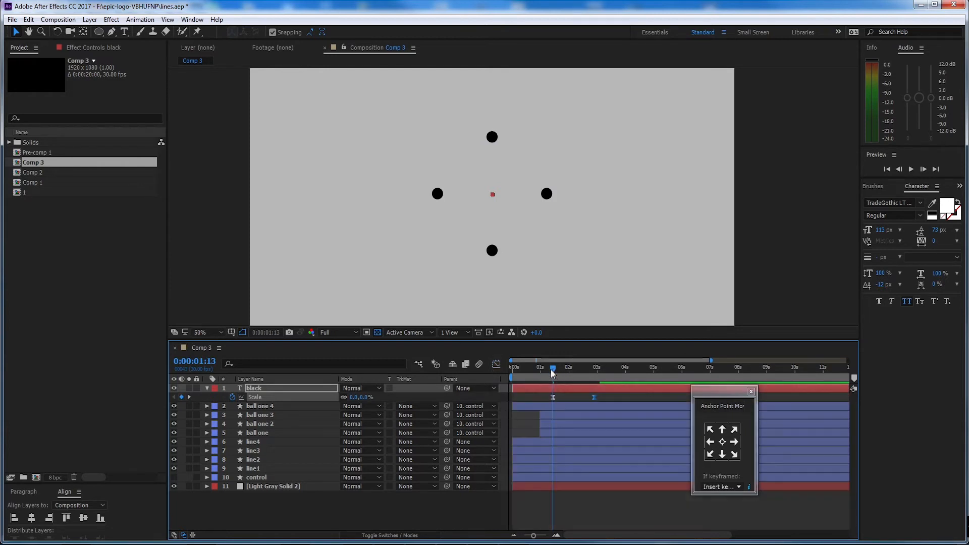
# Step: Retime the black text's Scale keyframes to start just before 0:00:03:00 and end before 0:00:04:00, and preview from the beginning
pyautogui.press('space')
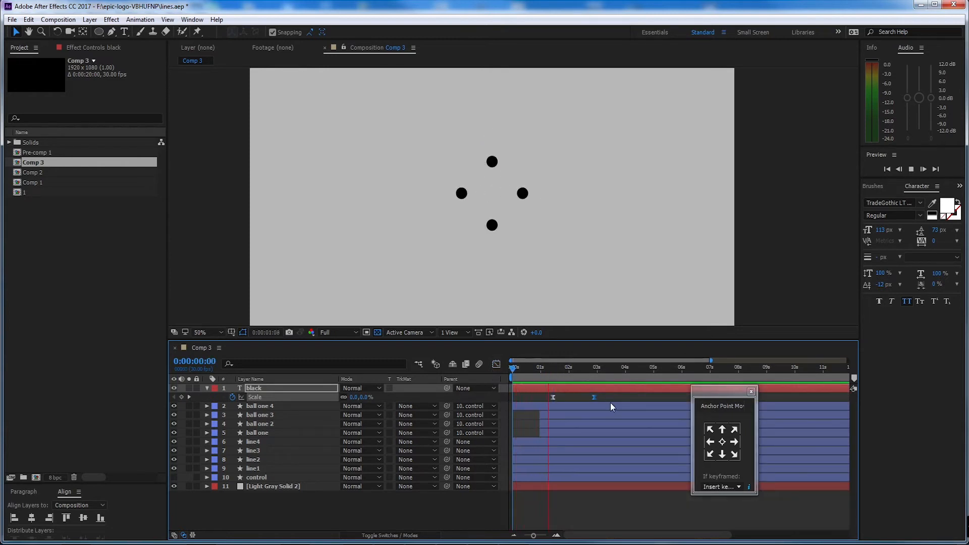
pyautogui.click(564, 370)
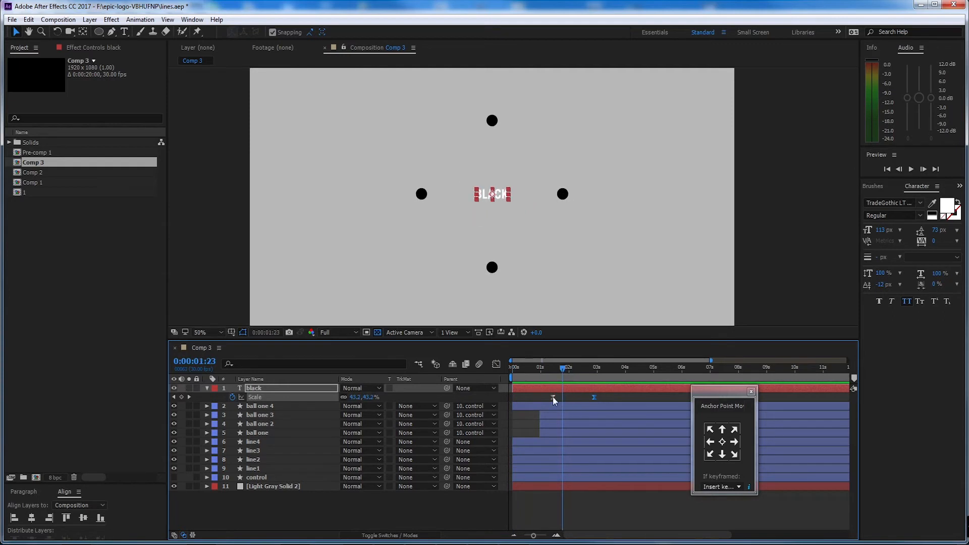
pyautogui.moveTo(553, 397); pyautogui.dragTo(592, 400)
pyautogui.press('space')
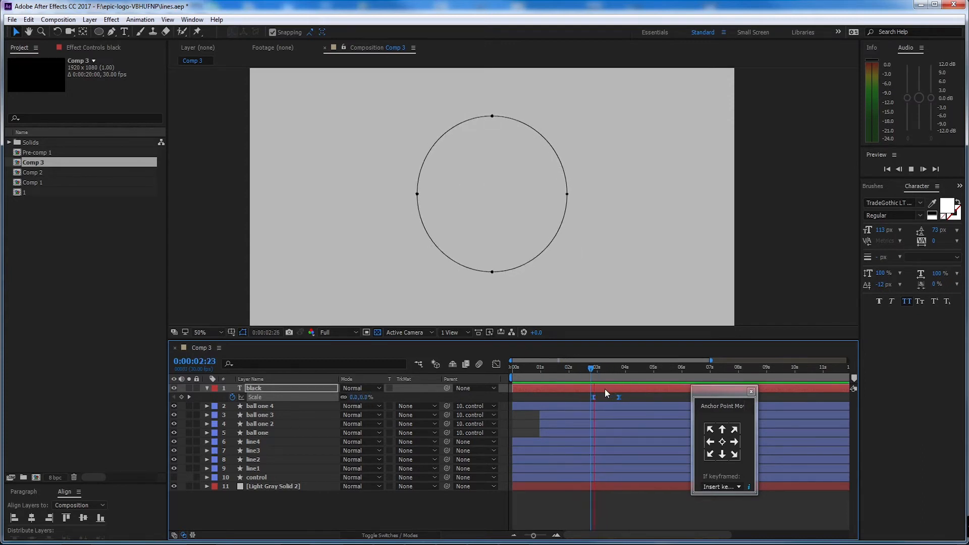
pyautogui.press('space')
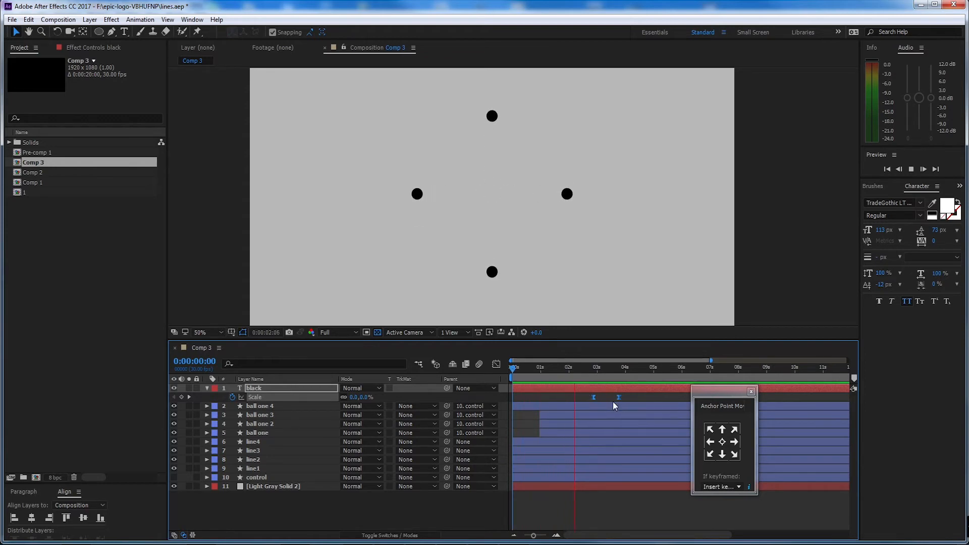
pyautogui.press('space')
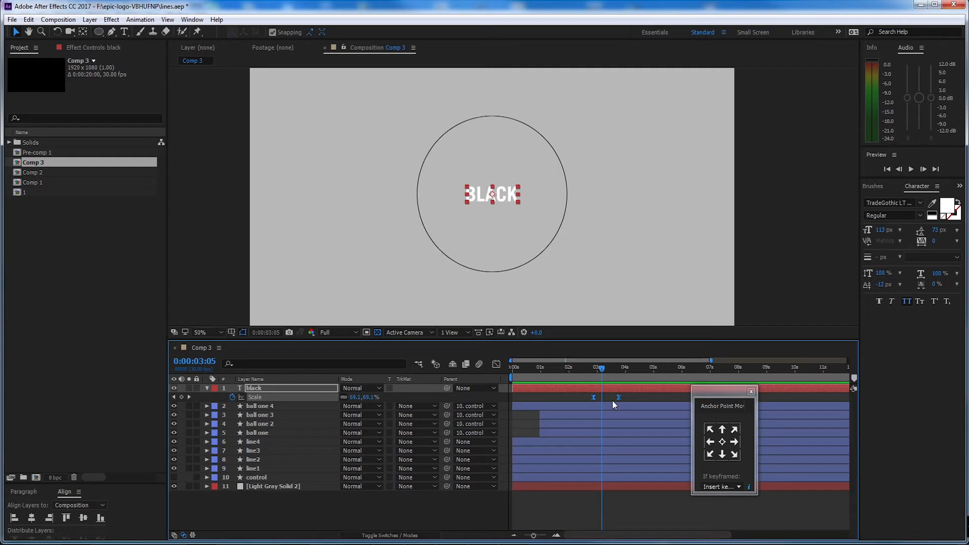
# Step: At 0:00:03:29, pre-compose the black text, four ball and four line layers as 1, moving all attributes into the new composition
pyautogui.press('space')
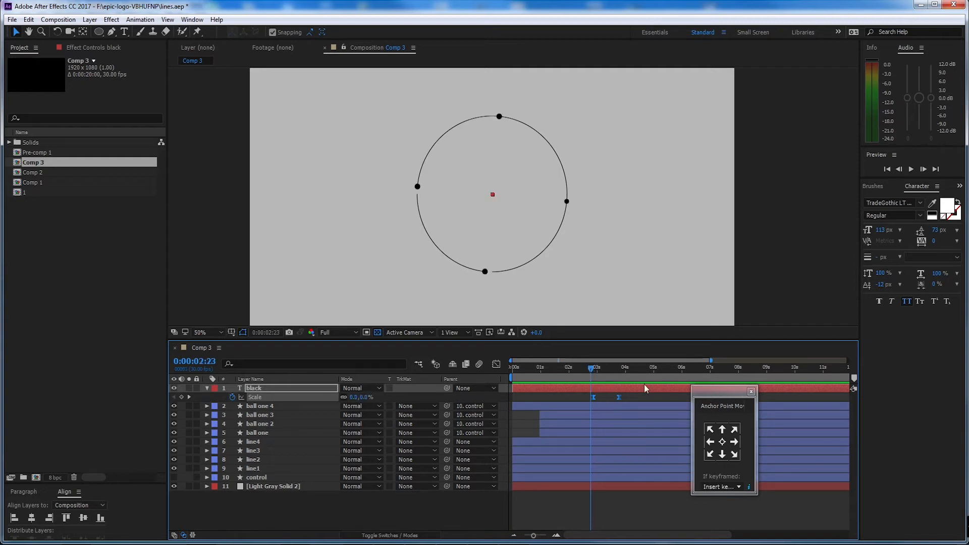
pyautogui.moveTo(627, 369)
pyautogui.mouseDown()
pyautogui.moveTo(598, 376)
pyautogui.moveTo(624, 378)
pyautogui.mouseUp()
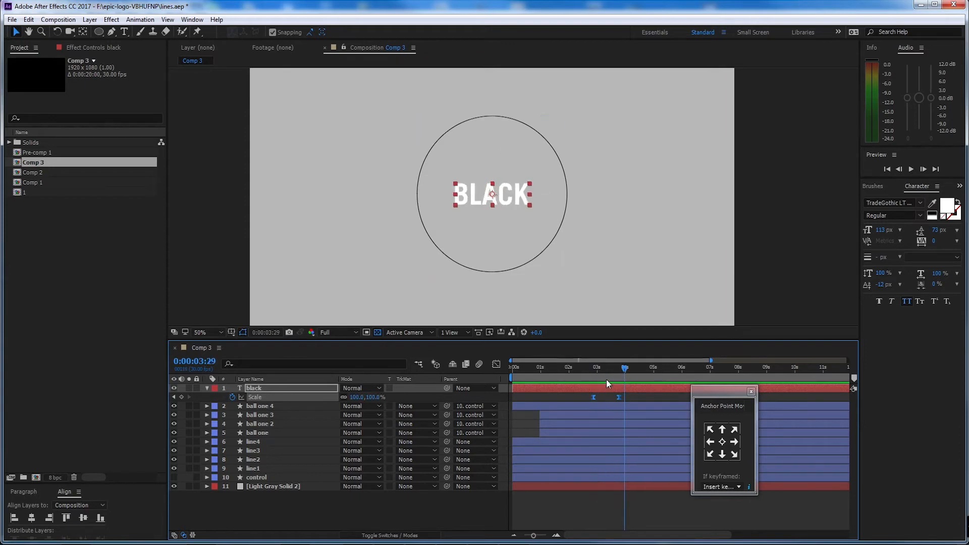
pyautogui.press('Return')
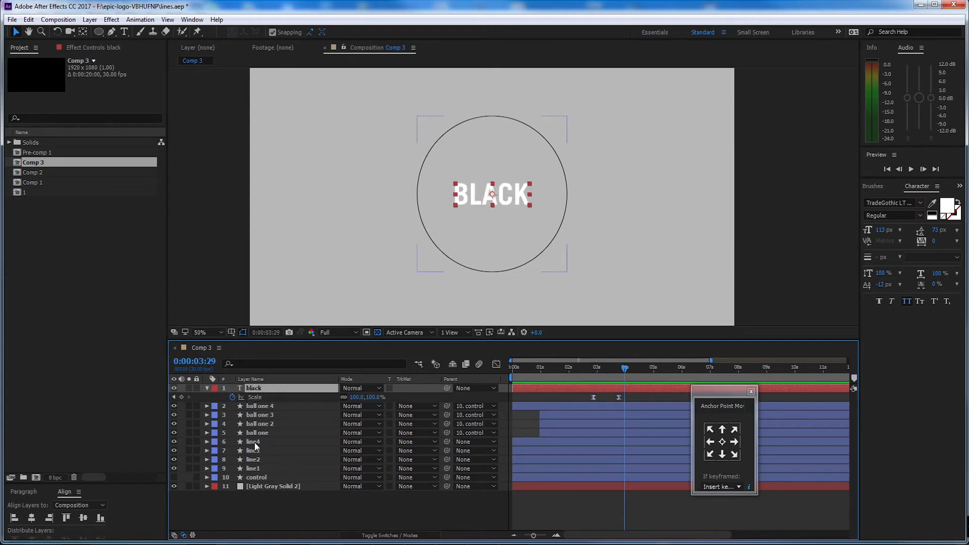
pyautogui.keyDown('shift'); pyautogui.click(265, 467); pyautogui.keyUp('shift')
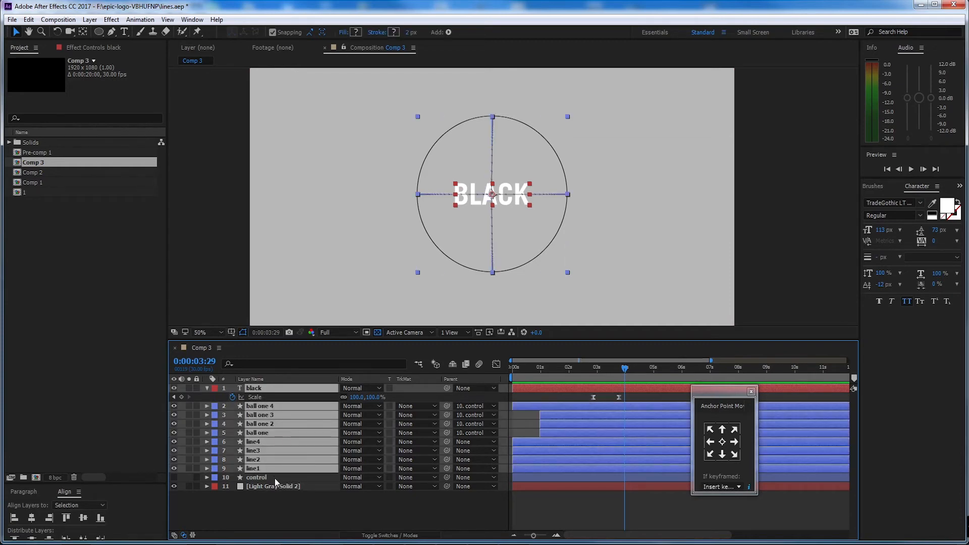
pyautogui.hotkey('ctrl', 'shift', 'c')
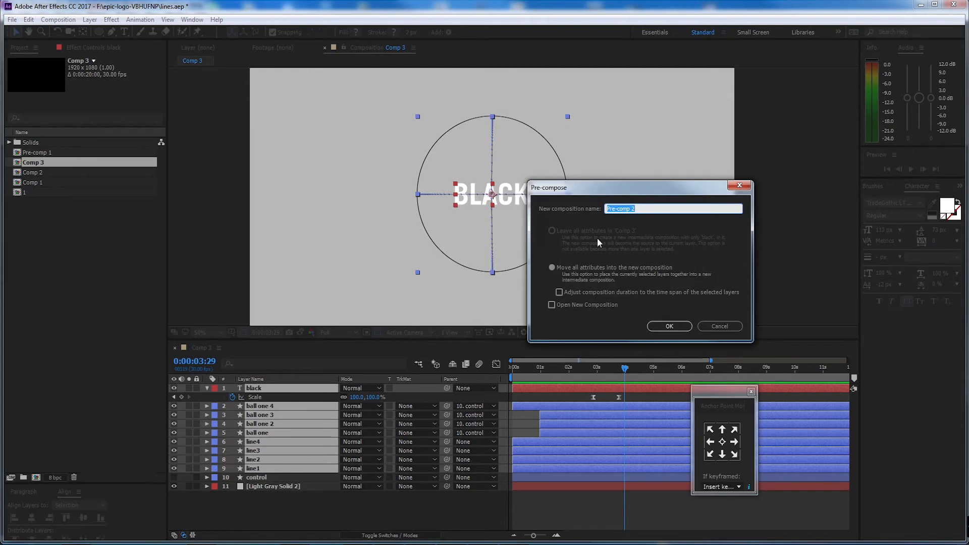
pyautogui.write('1')
pyautogui.click(655, 327)
# Step: Duplicate the pre-composed layer 1
pyautogui.click(295, 451)
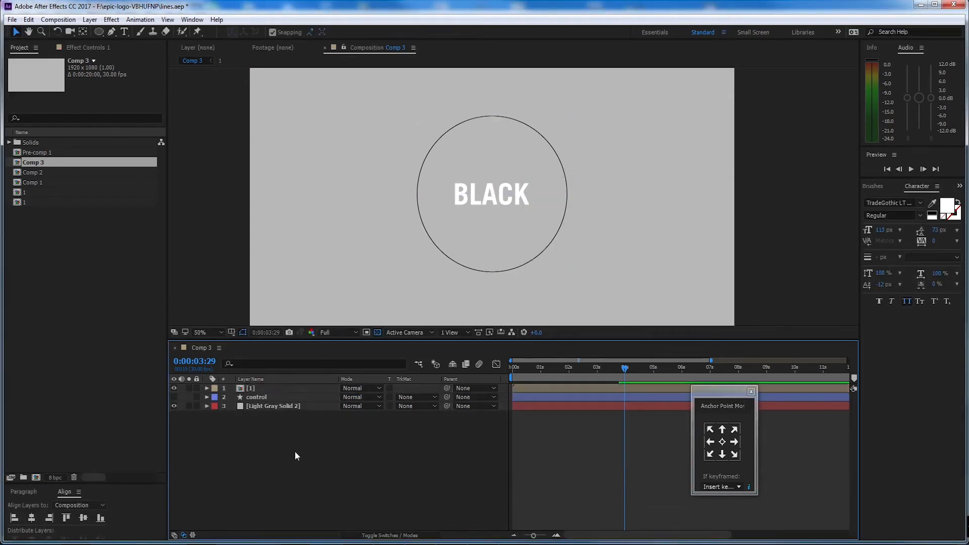
pyautogui.click(277, 388)
pyautogui.hotkey('ctrl', 'd')
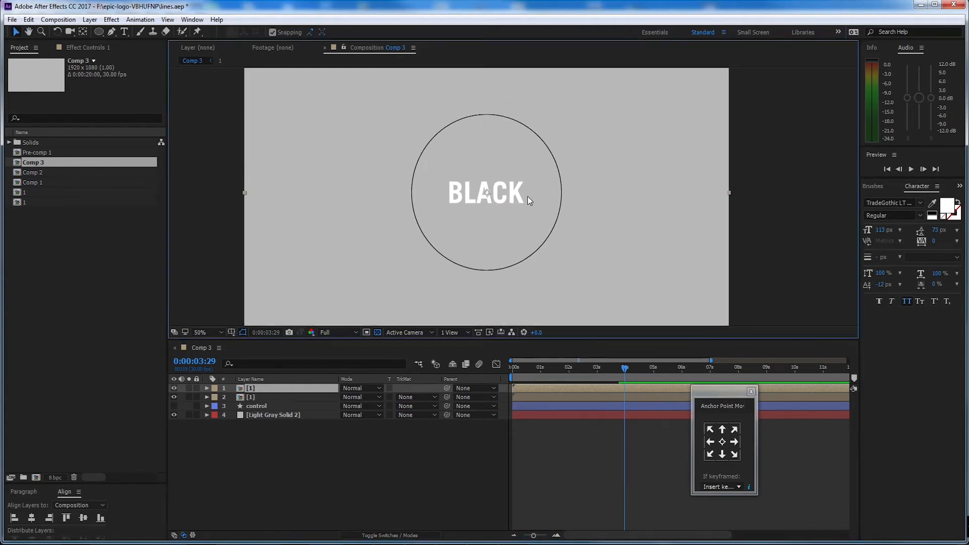
pyautogui.scroll(-4, 528, 196)
pyautogui.click(111, 32)
pyautogui.scroll(4, 504, 199)
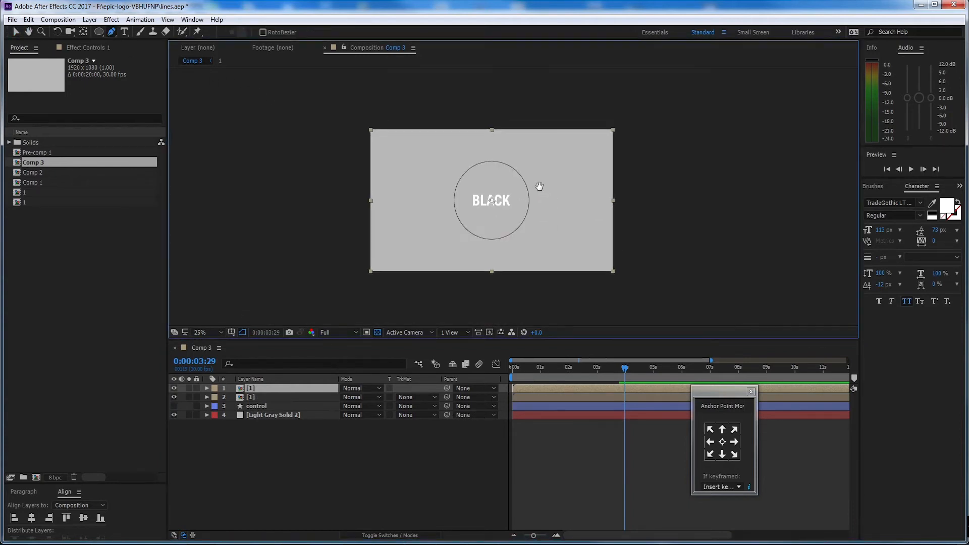
pyautogui.scroll(-2, 530, 161)
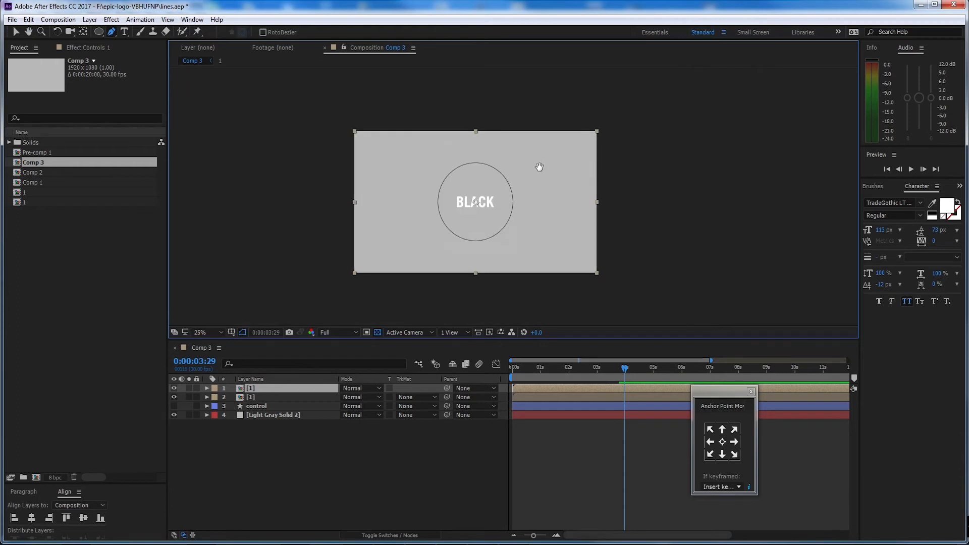
pyautogui.click(528, 127)
pyautogui.click(527, 285)
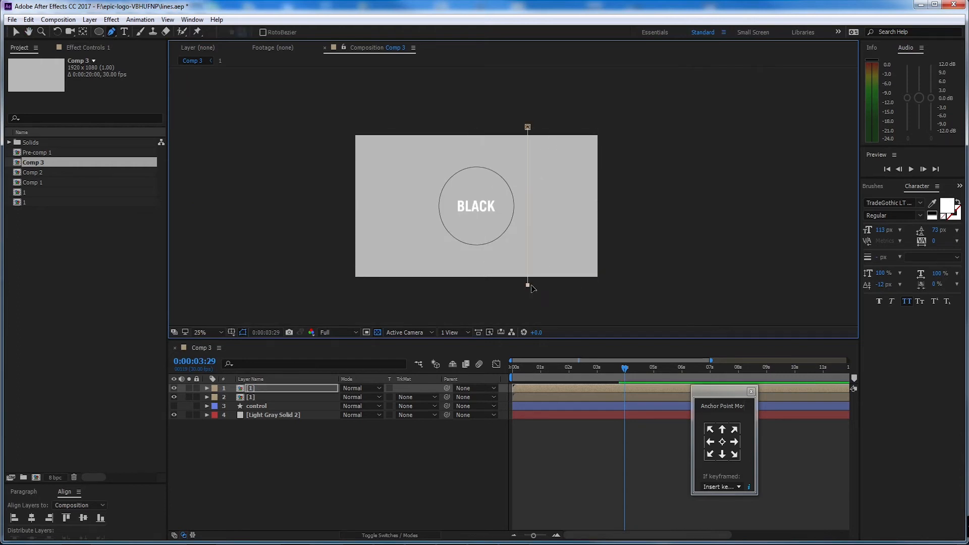
pyautogui.press('v')
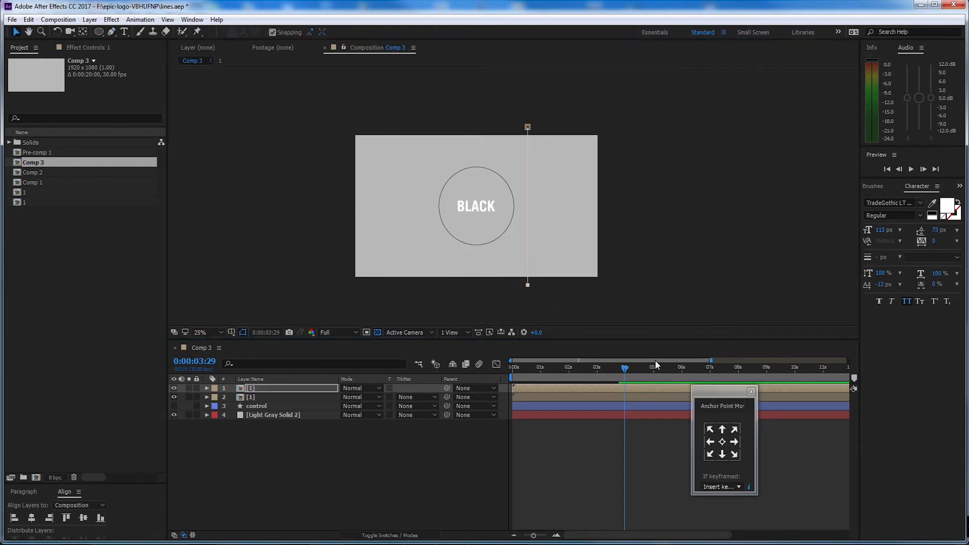
pyautogui.click(723, 443)
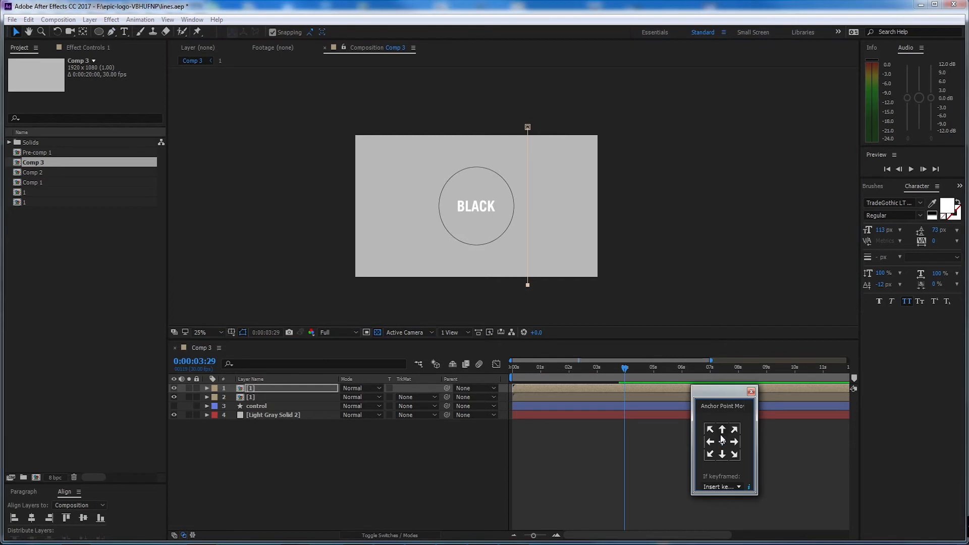
pyautogui.click(540, 209)
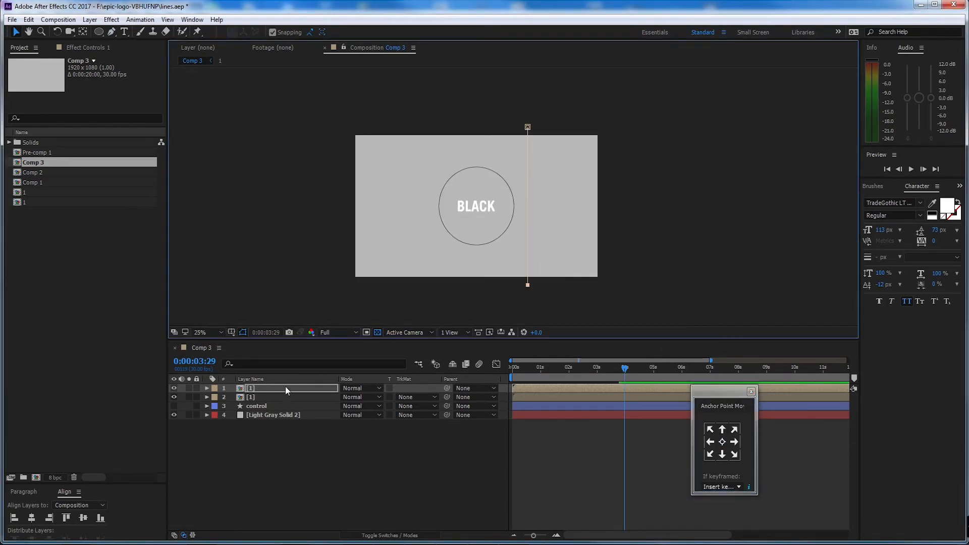
pyautogui.click(326, 471)
pyautogui.hotkey('ctrl', 'z')
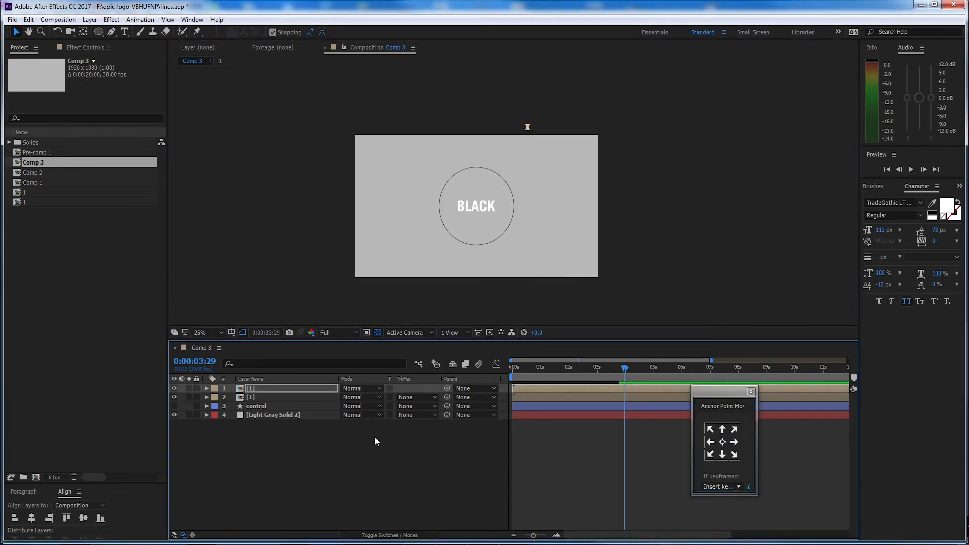
pyautogui.hotkey('ctrl', 'z')
pyautogui.click(346, 461)
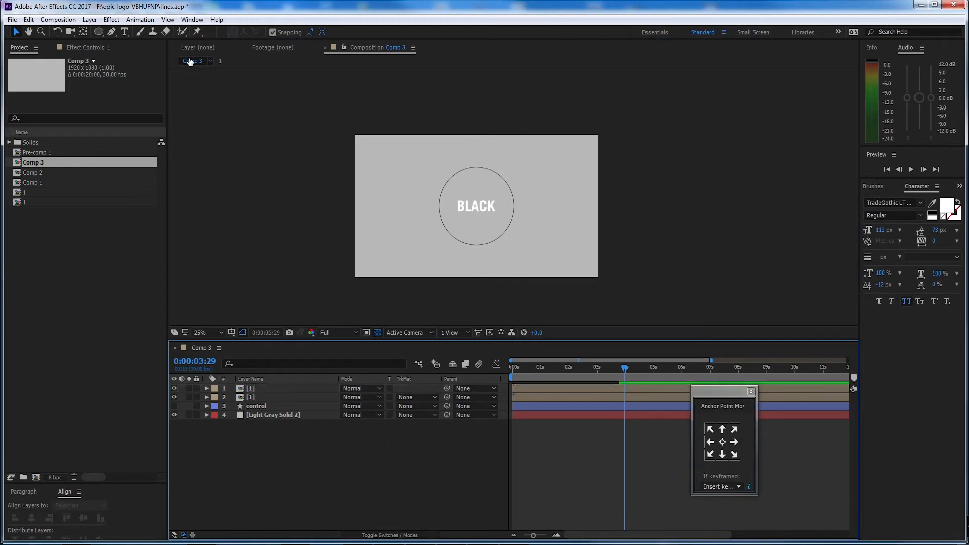
# Step: With no layer selected, draw a vertical line near the circle's centre, extending beyond both composition edges, and centre its anchor point
pyautogui.click(118, 33)
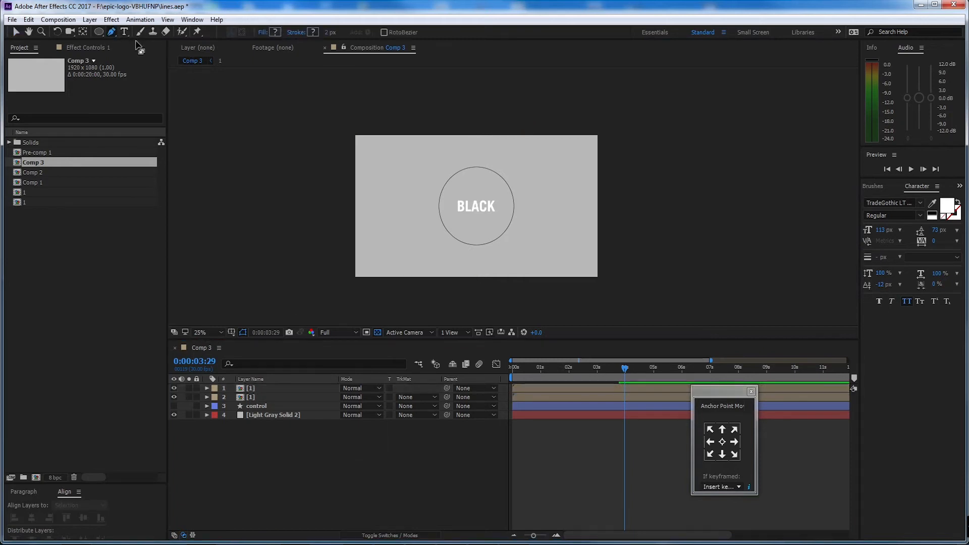
pyautogui.click(479, 123)
pyautogui.click(479, 300)
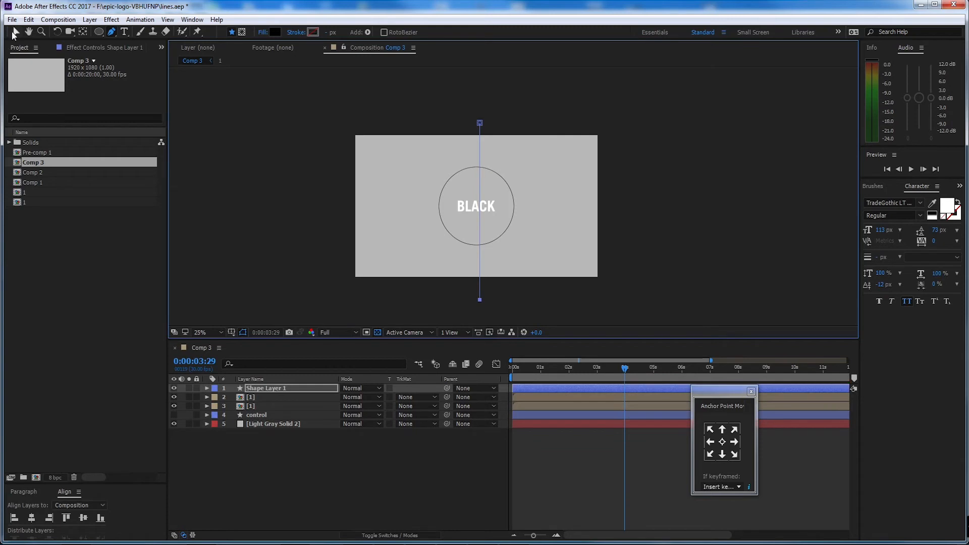
pyautogui.click(14, 32)
pyautogui.click(722, 442)
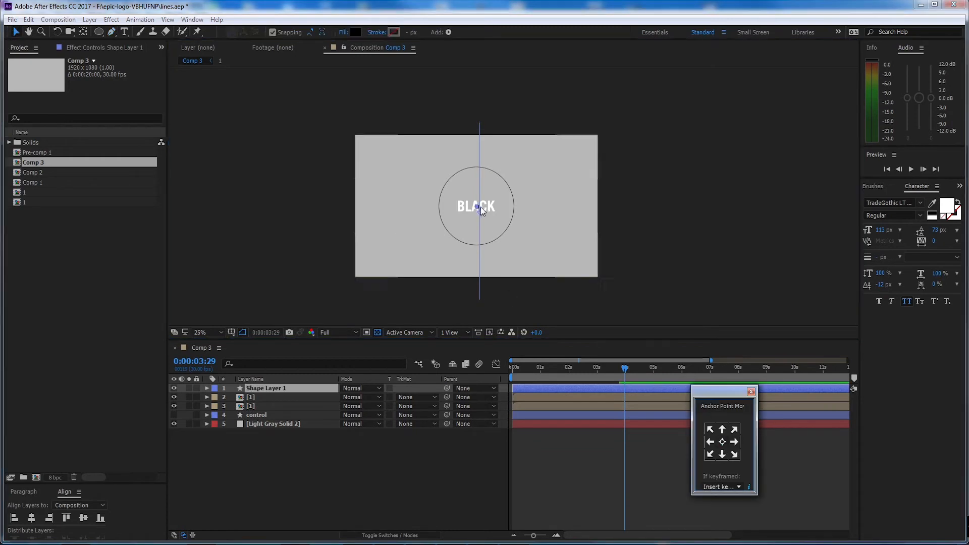
# Step: Move the vertical line so its anchor point sits exactly at the centre of the composition
pyautogui.press('.')
pyautogui.press('.')
pyautogui.moveTo(473, 224); pyautogui.dragTo(549, 186)
pyautogui.scroll(2, 524, 221)
pyautogui.scroll(-2, 532, 229)
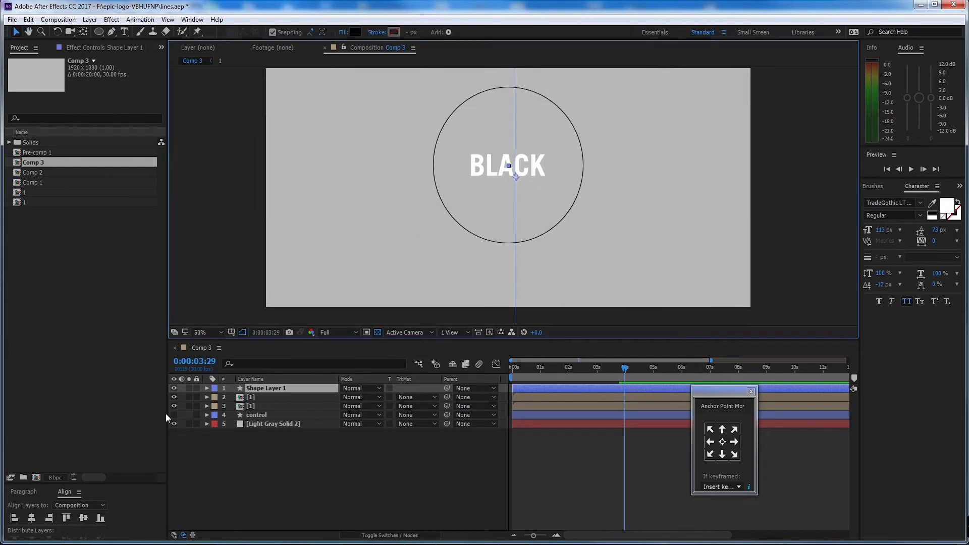
pyautogui.click(31, 518)
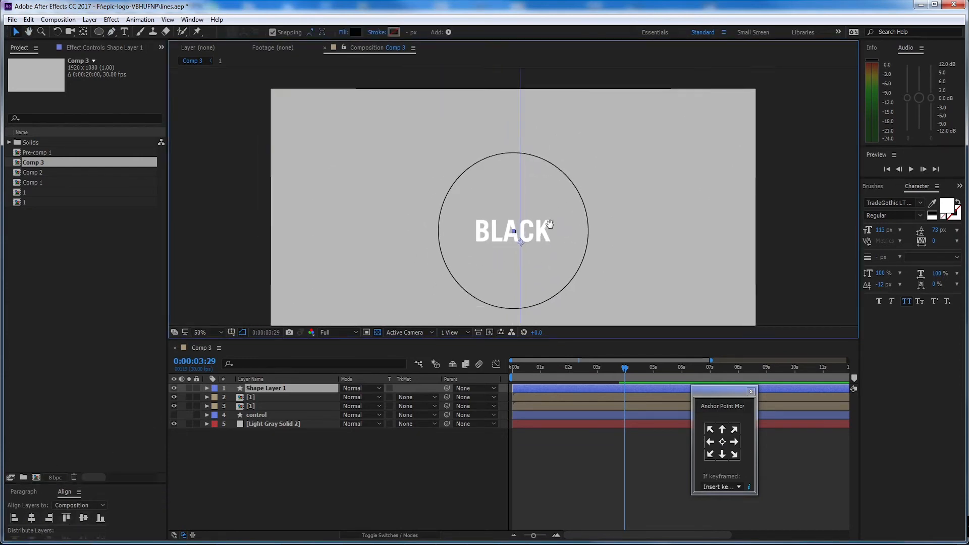
pyautogui.scroll(2, 557, 186)
pyautogui.scroll(-2, 552, 205)
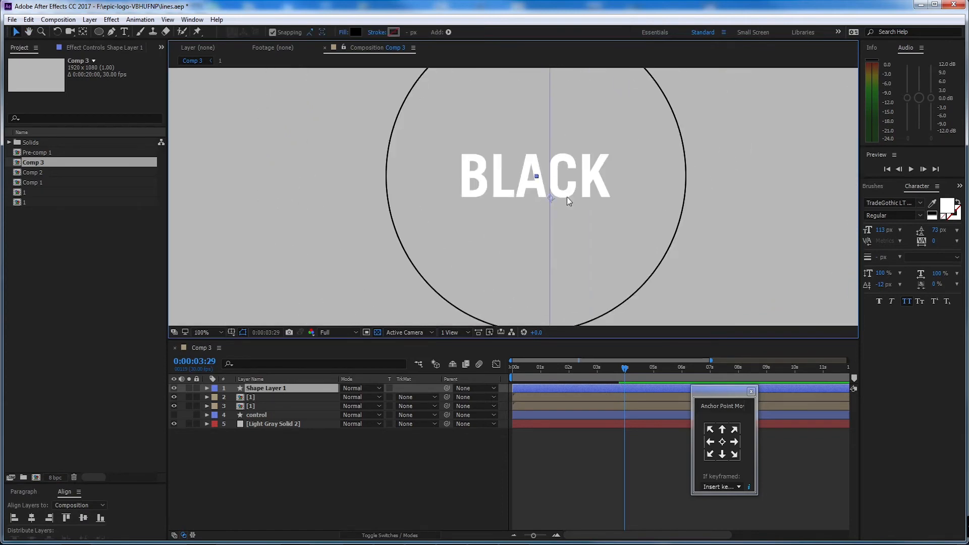
pyautogui.scroll(-1, 601, 199)
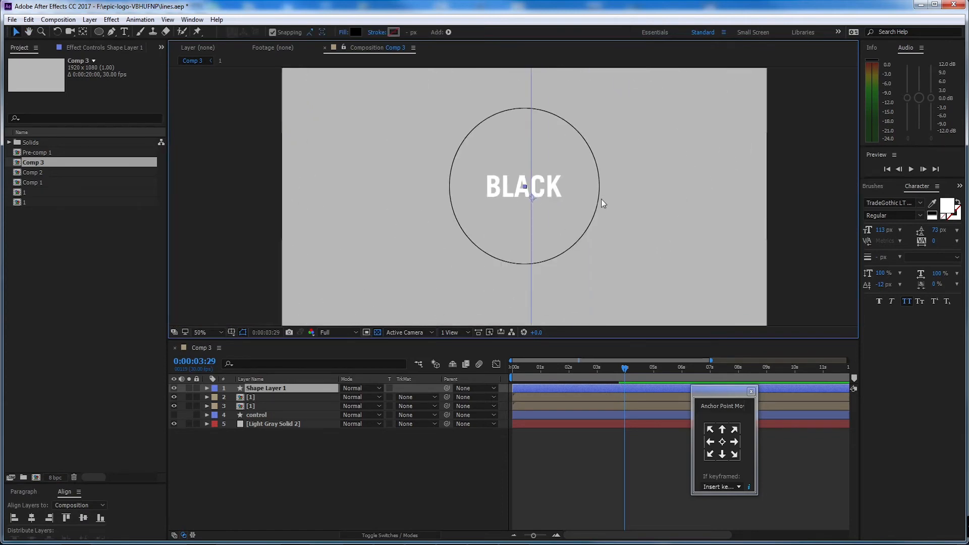
pyautogui.scroll(1, 555, 197)
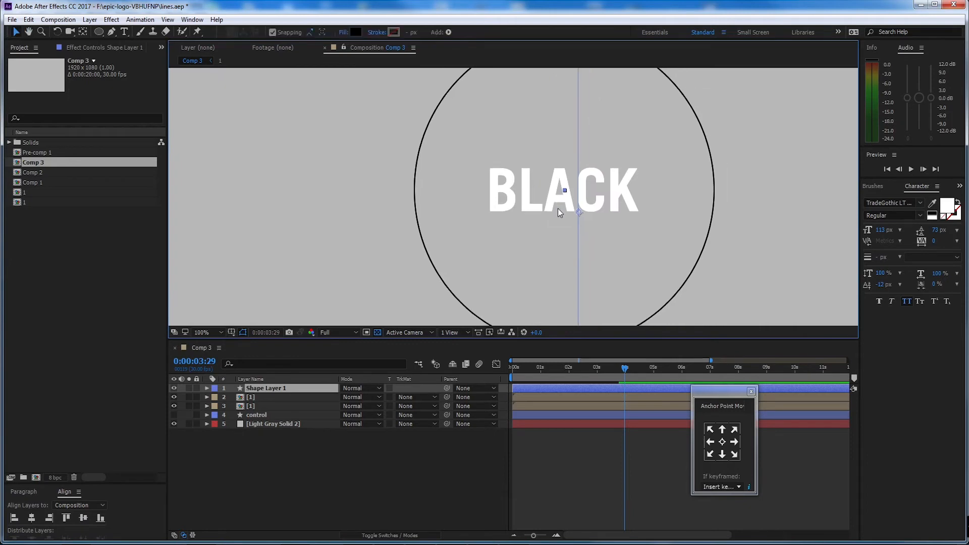
pyautogui.scroll(-2, 558, 208)
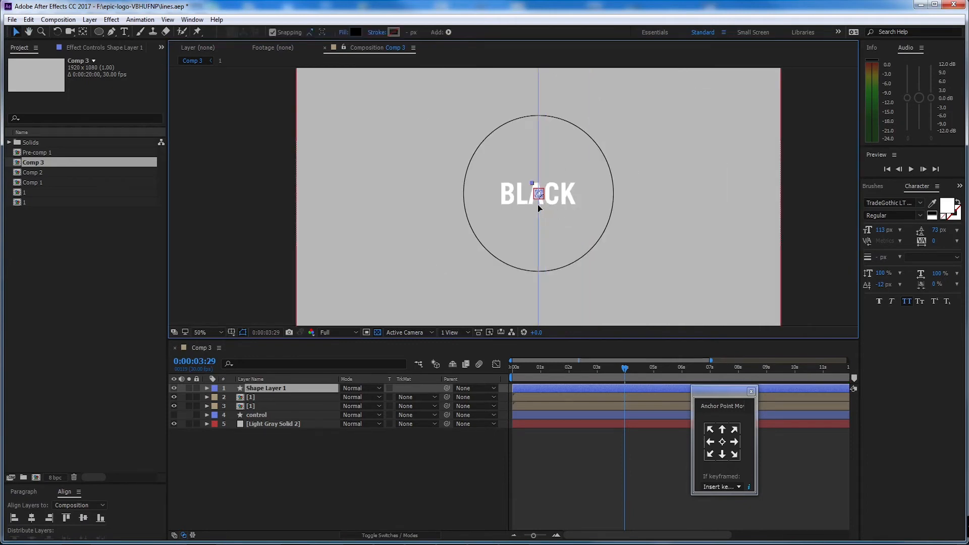
pyautogui.scroll(2, 535, 186)
pyautogui.scroll(-1, 599, 191)
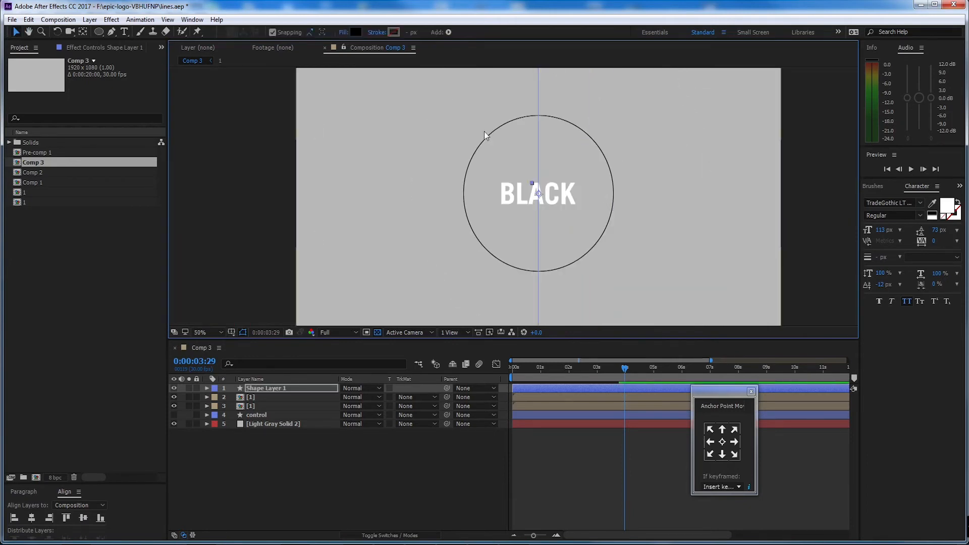
pyautogui.scroll(-2, 580, 199)
pyautogui.scroll(1, 555, 196)
pyautogui.moveTo(548, 188); pyautogui.dragTo(543, 171)
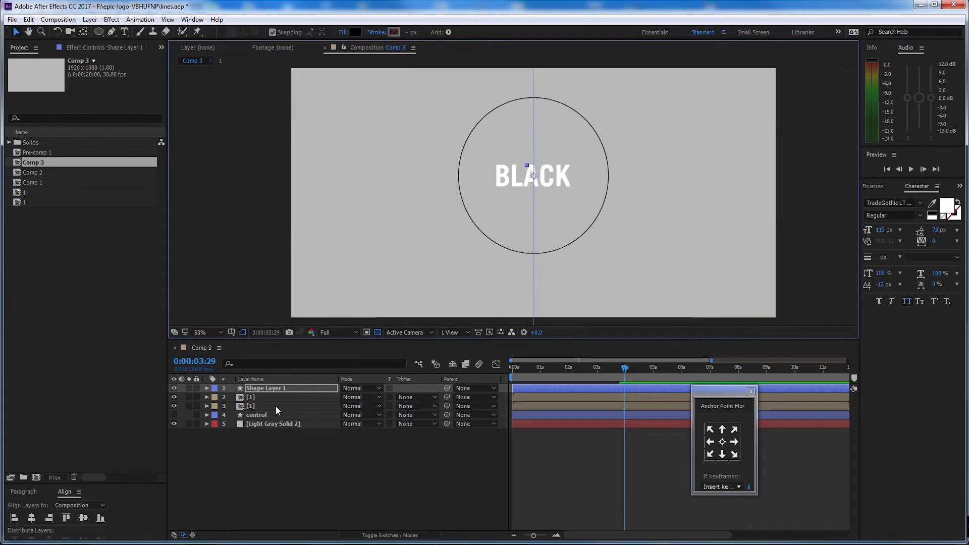
# Step: Add Trim Paths to the contents of Shape Layer 1 and reveal its Start, End and Offset properties
pyautogui.click(283, 389)
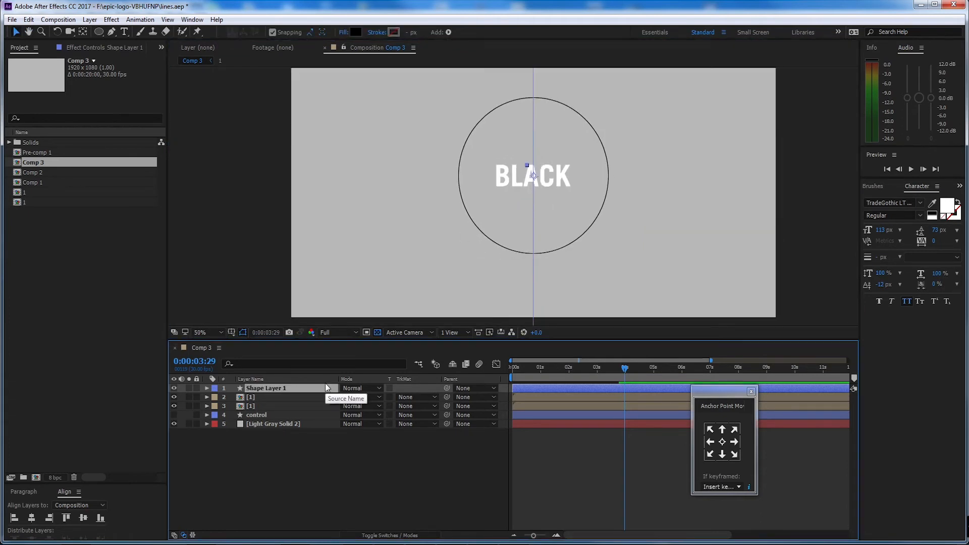
pyautogui.click(207, 388)
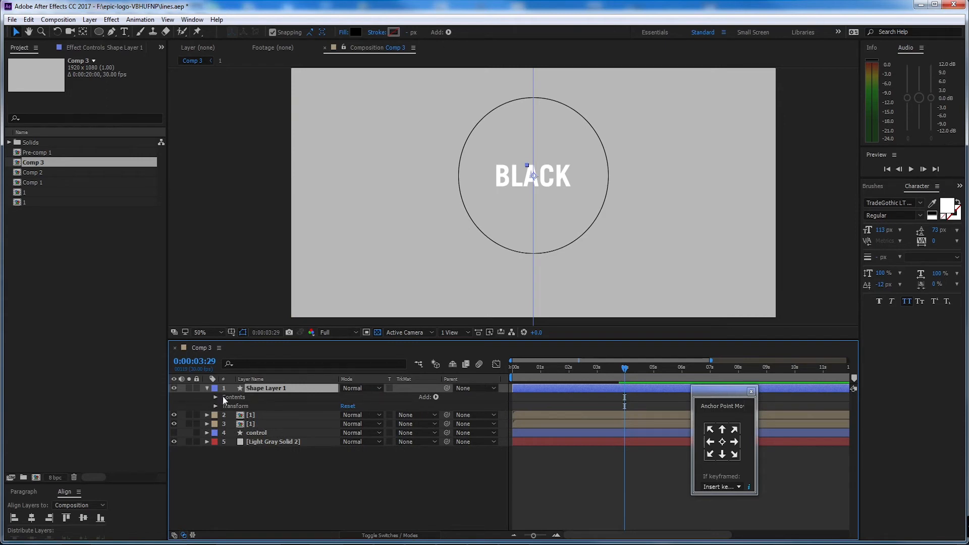
pyautogui.click(216, 397)
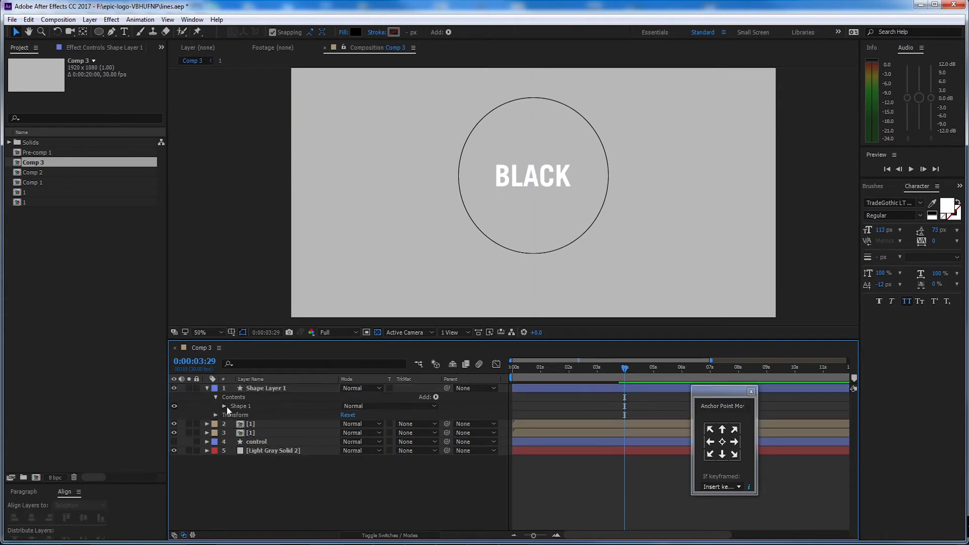
pyautogui.click(224, 406)
pyautogui.click(436, 397)
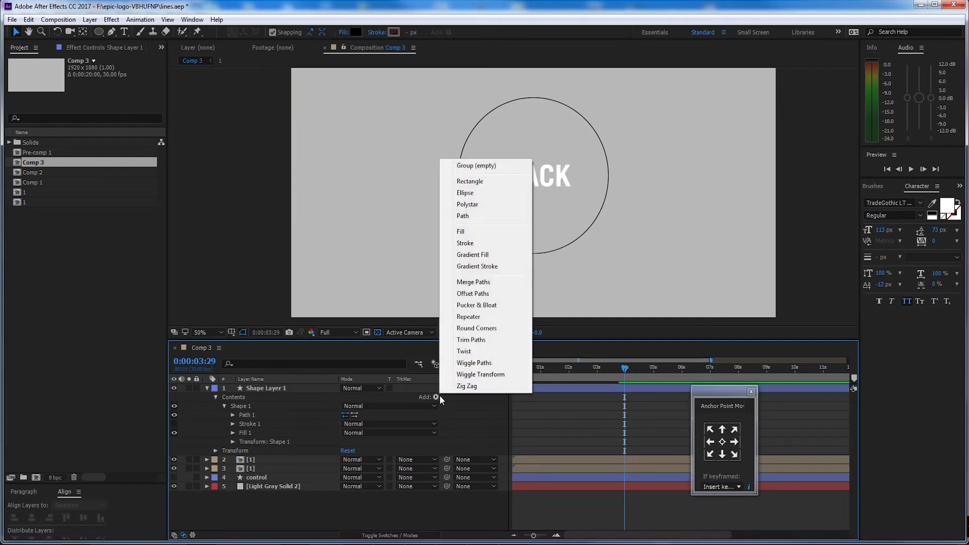
pyautogui.click(508, 341)
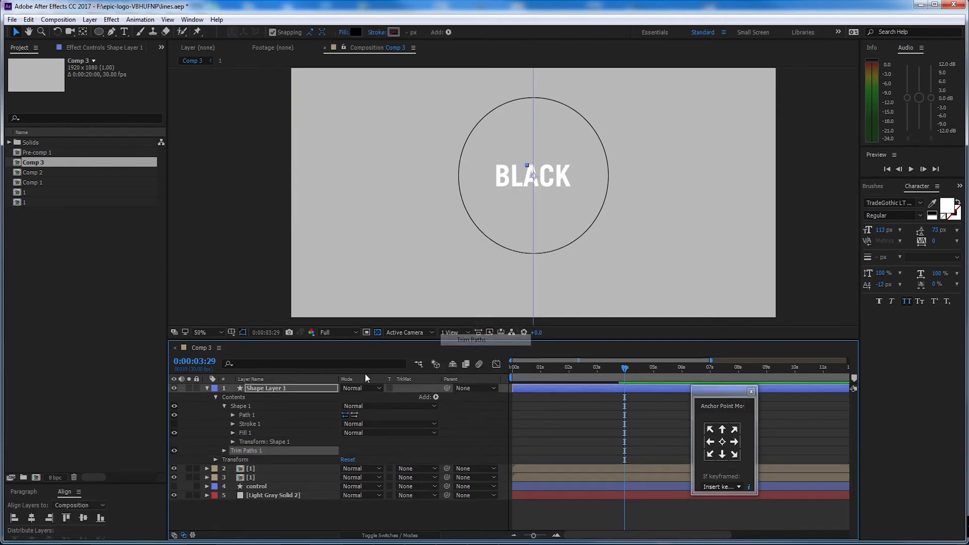
pyautogui.click(224, 450)
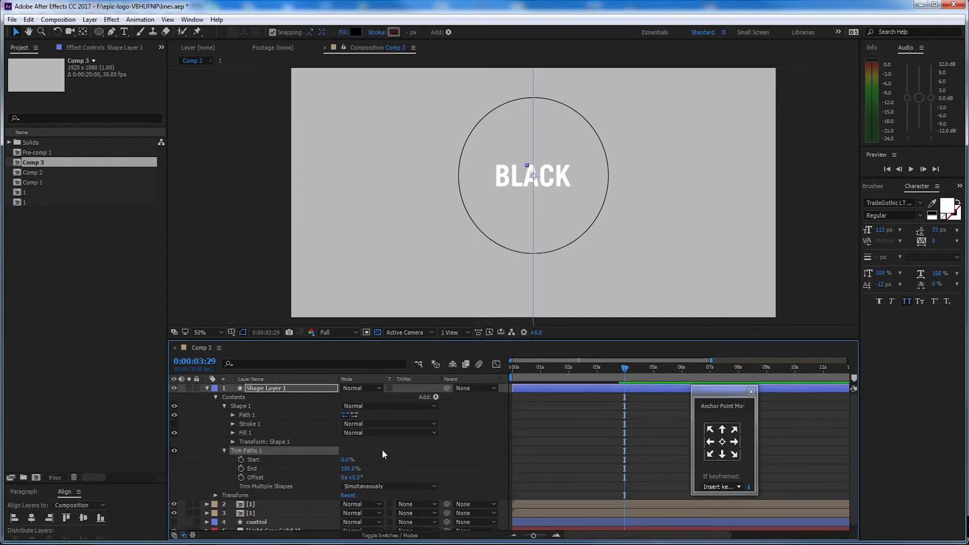
# Step: Set the vertical line's stroke colour to black, 000000
pyautogui.click(393, 33)
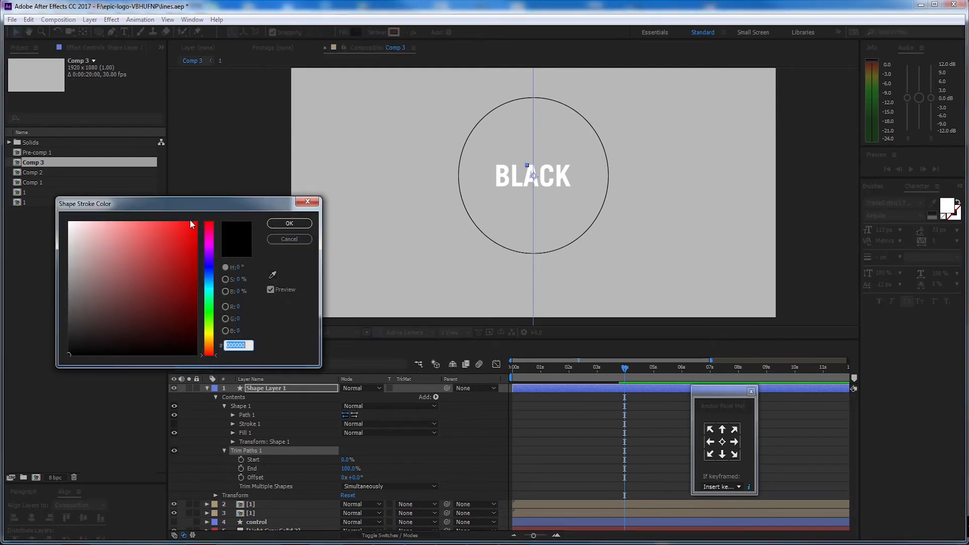
pyautogui.moveTo(105, 292); pyautogui.dragTo(68, 355)
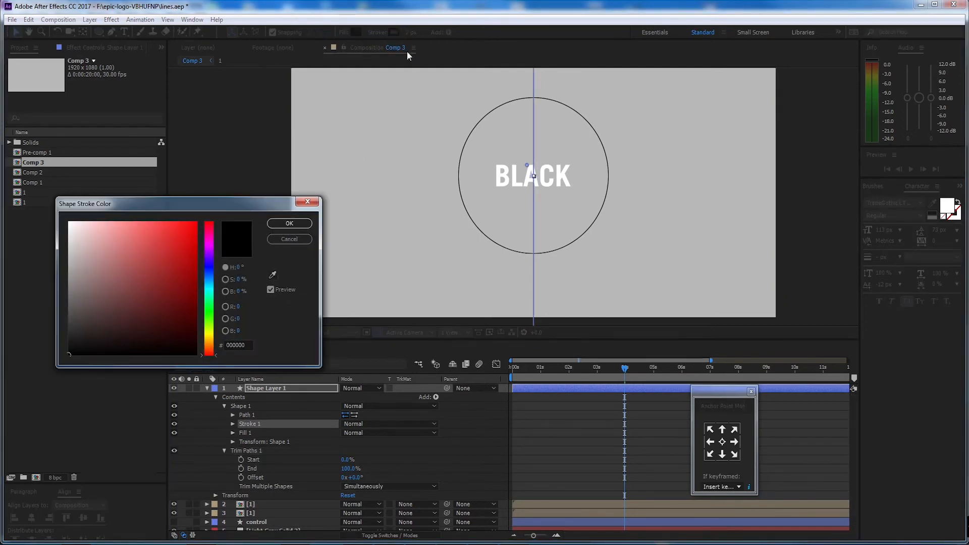
pyautogui.click(301, 225)
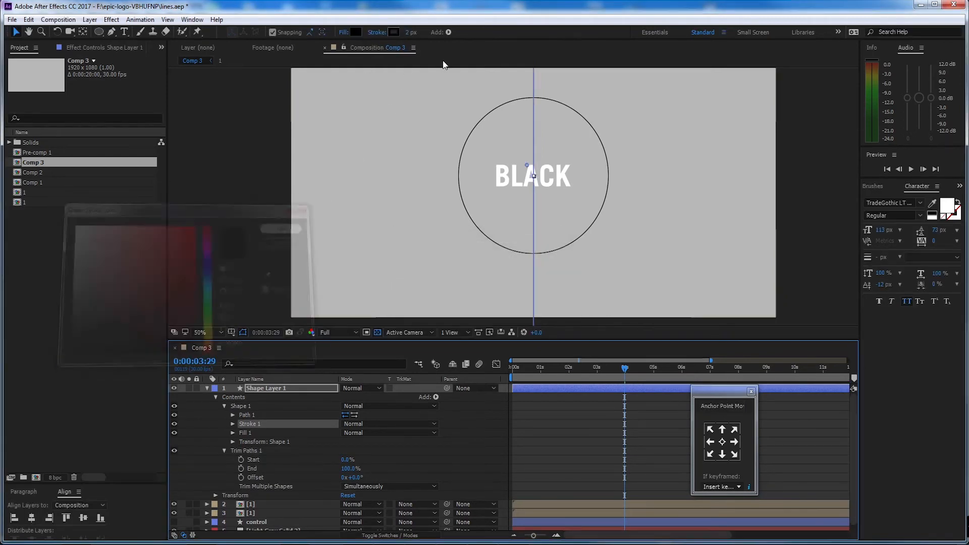
# Step: Turn off the vertical line's fill and keyframe its Trim Paths Start from 100% just after 3 seconds to 0% at 0:00:03:29
pyautogui.click(343, 32)
pyautogui.click(597, 167)
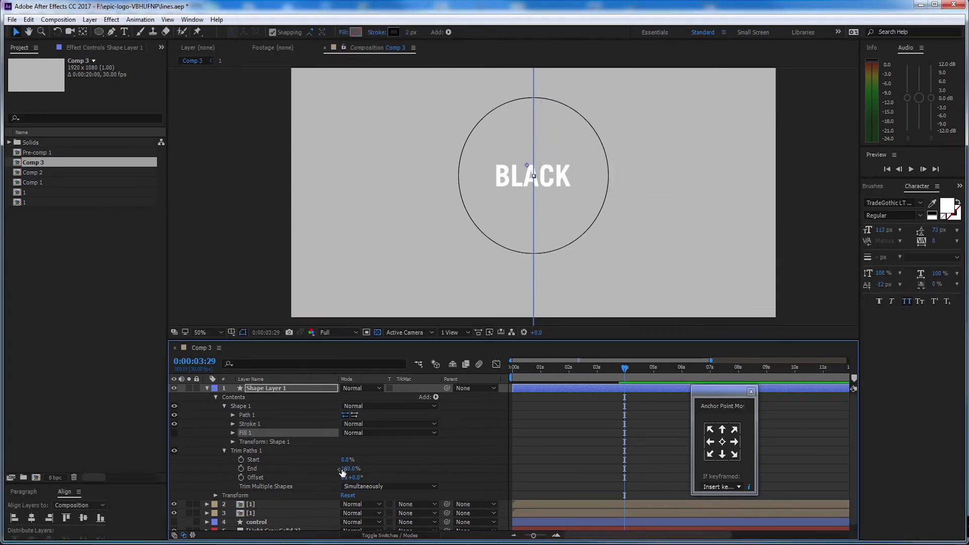
pyautogui.moveTo(345, 461); pyautogui.dragTo(334, 461)
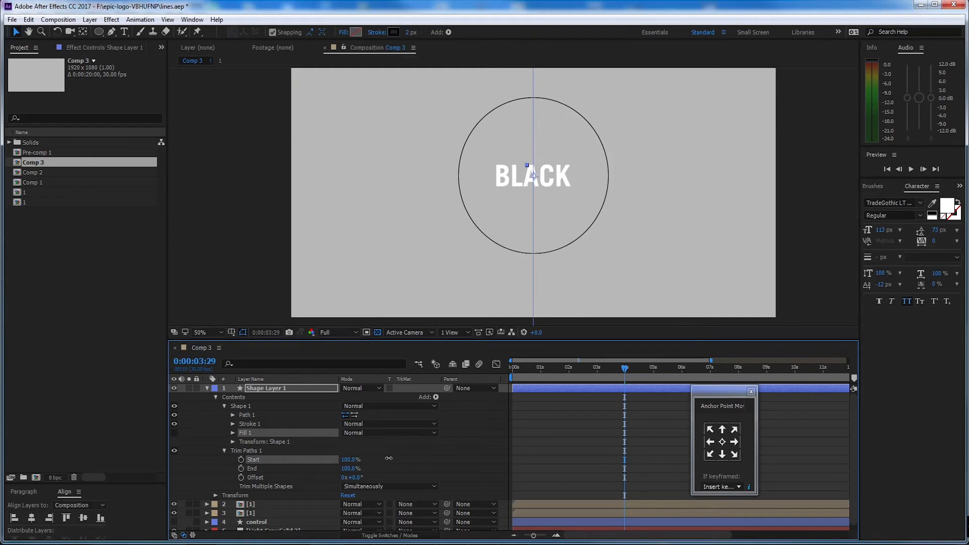
pyautogui.click(242, 459)
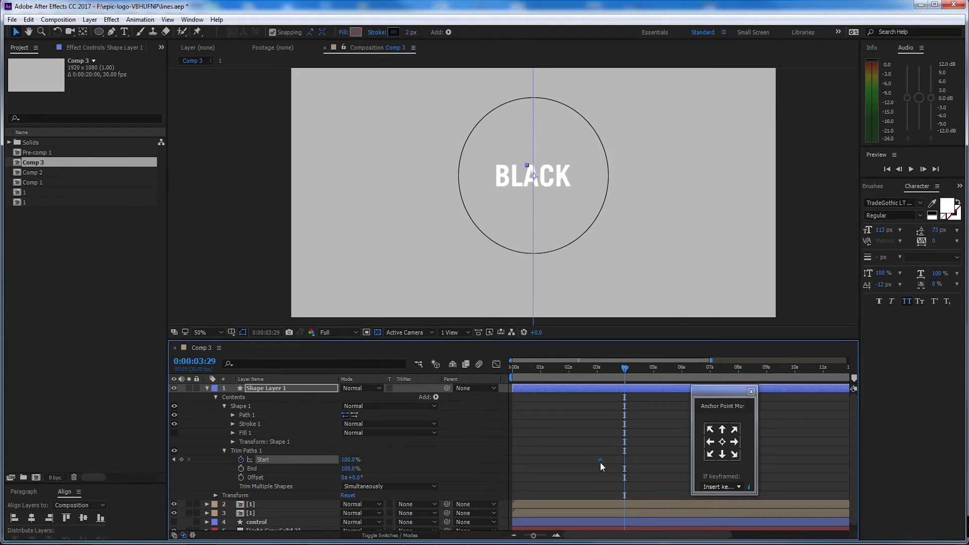
pyautogui.click(348, 459)
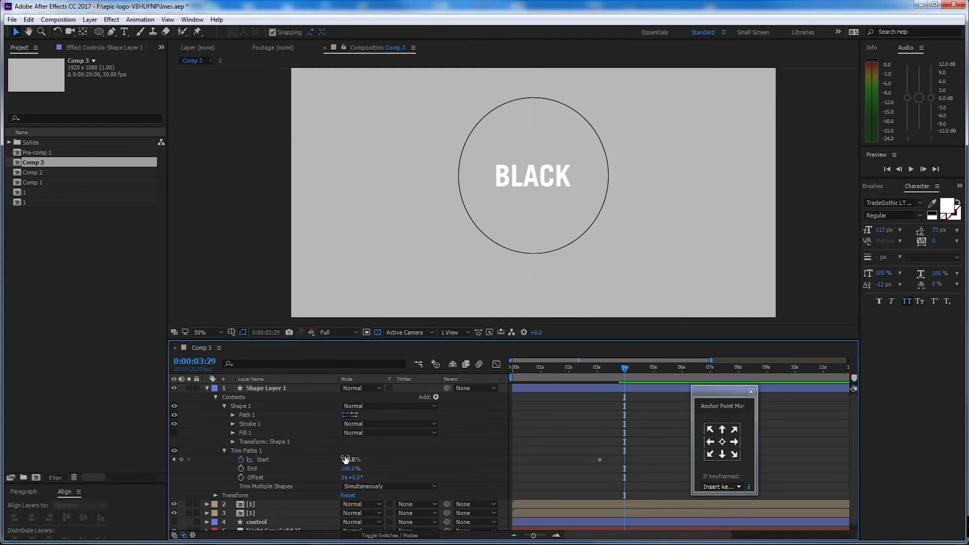
pyautogui.write('0')
pyautogui.press('Return')
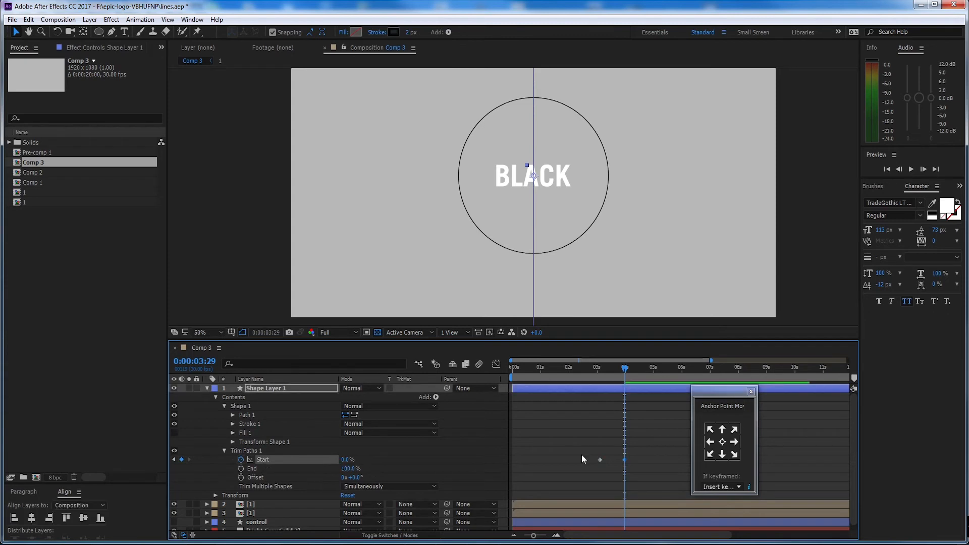
# Step: Keyframe the line's Trim Paths End from 100% at 0:00:03:16 to 0% at 0:00:04:05
pyautogui.moveTo(640, 364); pyautogui.dragTo(611, 371)
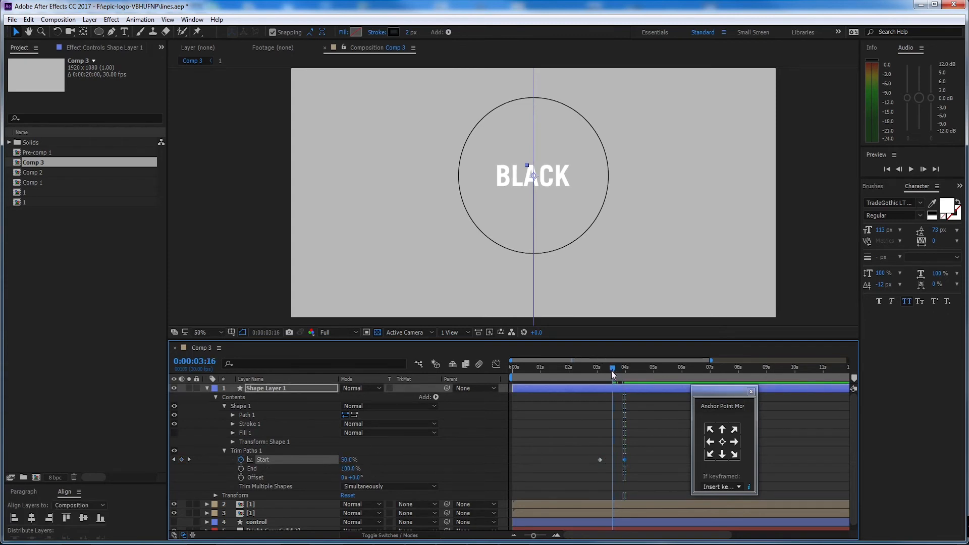
pyautogui.click(241, 468)
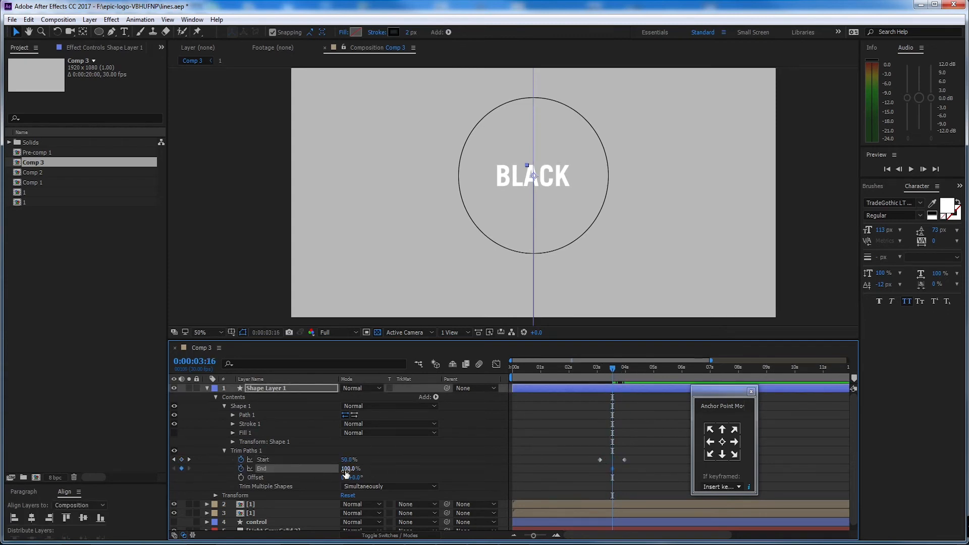
pyautogui.moveTo(619, 369); pyautogui.dragTo(629, 371)
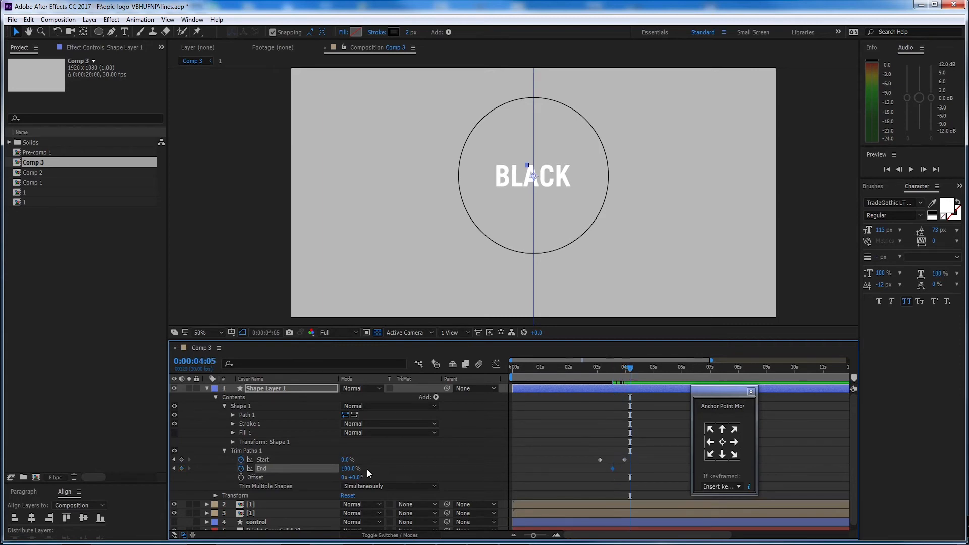
pyautogui.moveTo(349, 469); pyautogui.dragTo(283, 477)
# Step: Apply Easy Ease to all Start and End keyframes of the line and preview the animation
pyautogui.moveTo(644, 448); pyautogui.dragTo(583, 470)
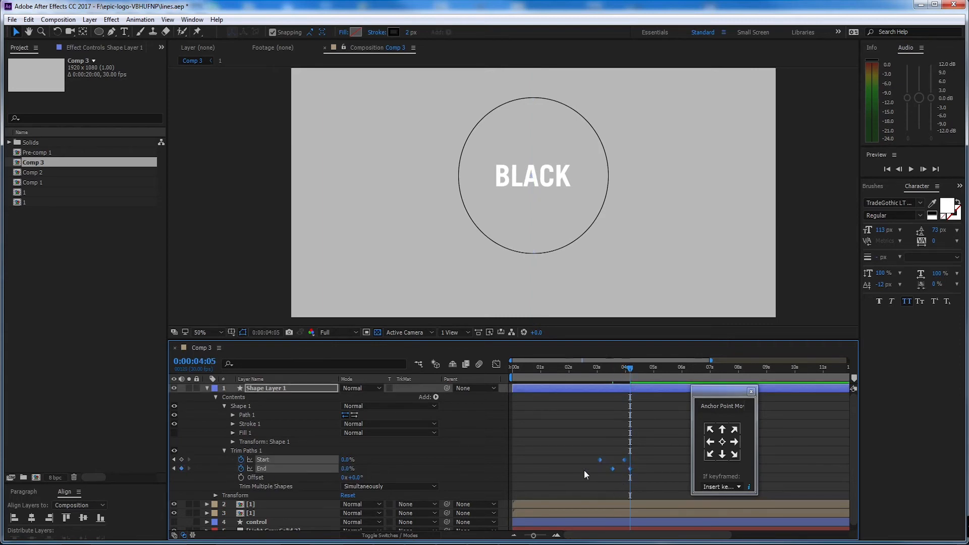
pyautogui.moveTo(629, 370); pyautogui.dragTo(599, 374)
pyautogui.press('space')
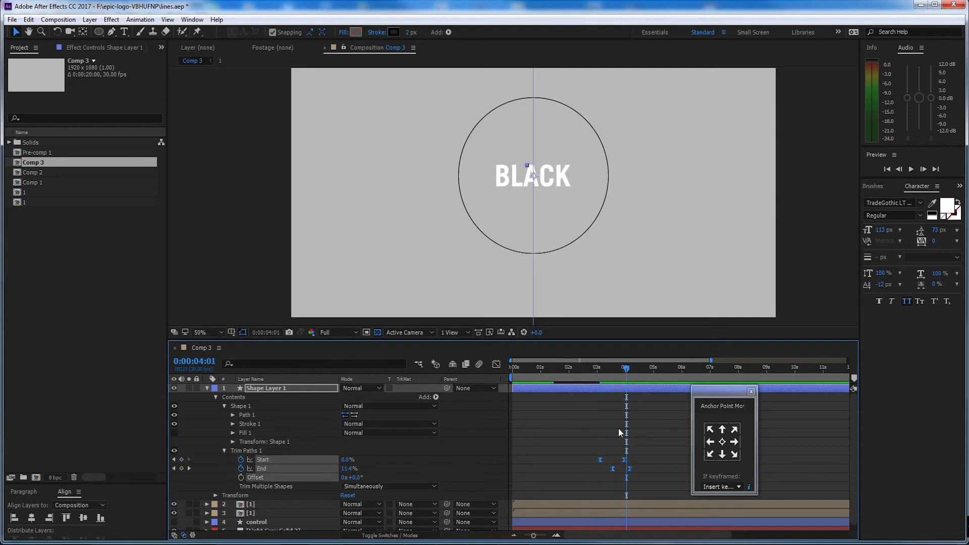
# Step: Shift the two End keyframes later, to about 0:00:03:27 and 0:00:04:25, and preview the line animation
pyautogui.click(598, 374)
pyautogui.click(598, 374)
pyautogui.moveTo(645, 467)
pyautogui.mouseDown()
pyautogui.moveTo(607, 480)
pyautogui.moveTo(650, 470)
pyautogui.mouseUp()
pyautogui.click(634, 483)
pyautogui.press('space')
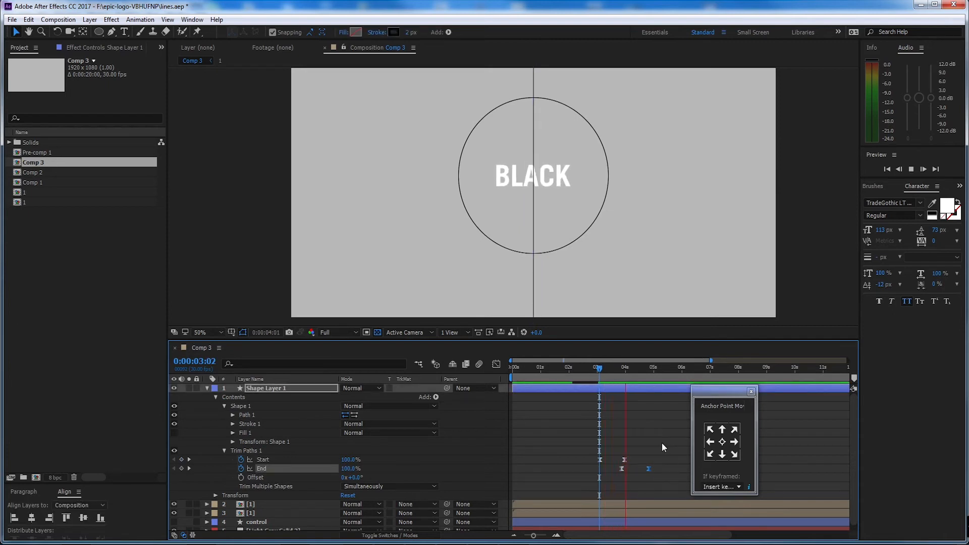
pyautogui.press('space')
# Step: Compress all Start and End keyframes proportionally so the last one falls at about 0:00:04:10, and preview the result
pyautogui.scroll(-2, 562, 231)
pyautogui.moveTo(586, 446); pyautogui.dragTo(634, 471)
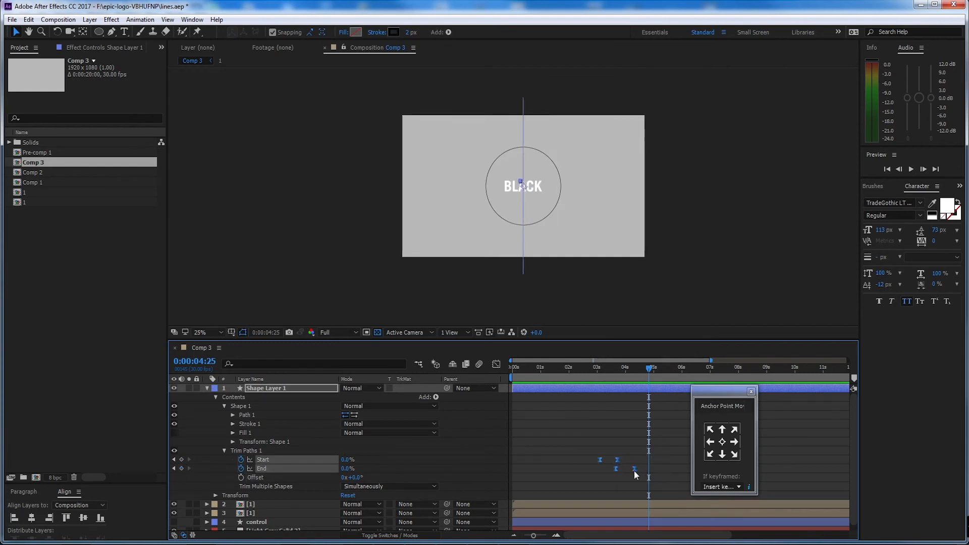
pyautogui.moveTo(651, 367); pyautogui.dragTo(602, 380)
pyautogui.press('space')
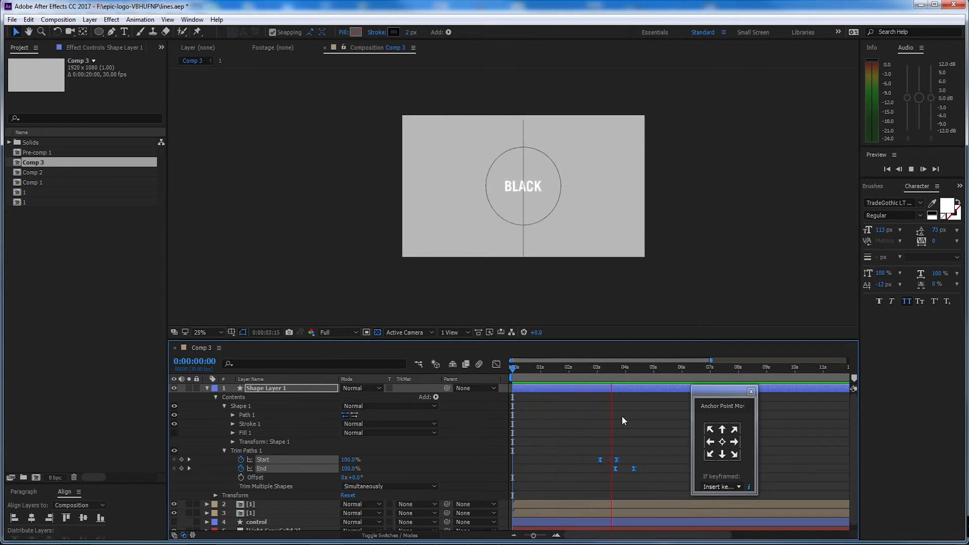
pyautogui.press('space')
# Step: Move all Start and End keyframes later together so the first sits at about 0:00:03:18, and preview the animation
pyautogui.moveTo(600, 459); pyautogui.dragTo(613, 460)
pyautogui.moveTo(620, 370); pyautogui.dragTo(585, 370)
pyautogui.press('space')
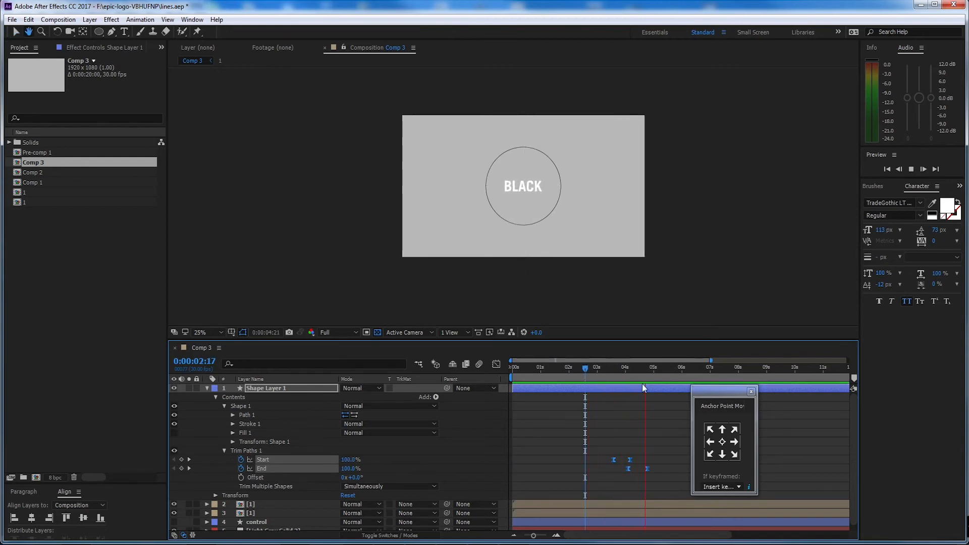
pyautogui.press('space')
# Step: Set the current time to 0:00:04:05 and collapse Shape Layer 1's properties
pyautogui.moveTo(640, 373); pyautogui.dragTo(634, 374)
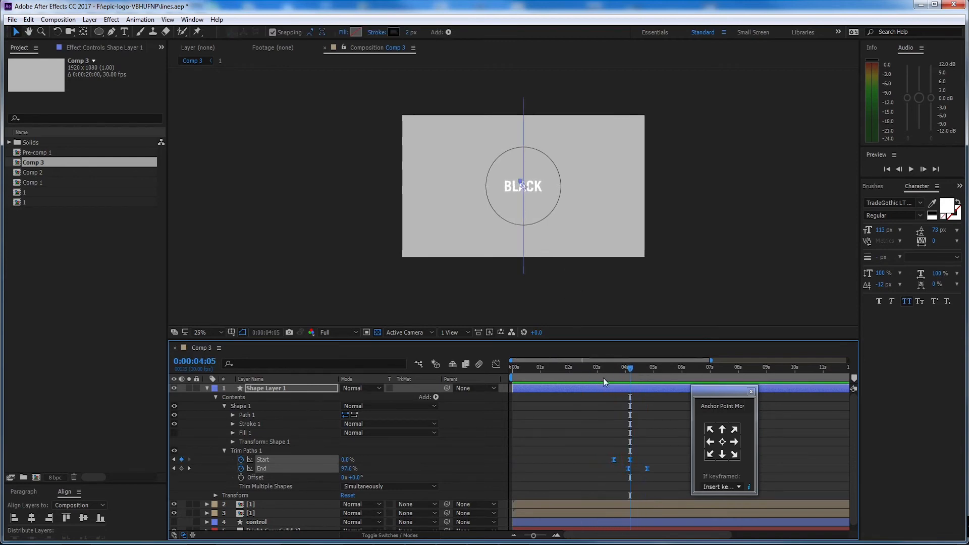
pyautogui.press('.')
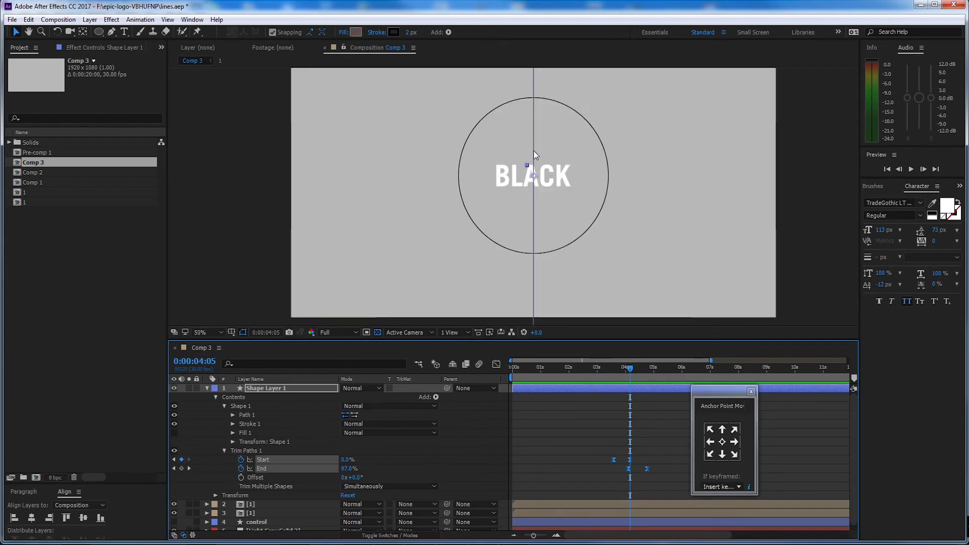
pyautogui.press(',')
pyautogui.click(261, 396)
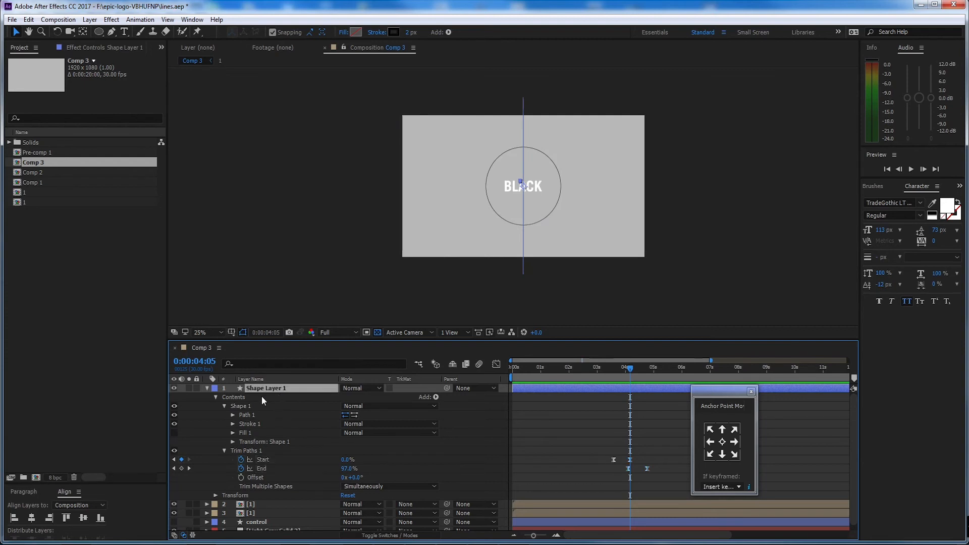
pyautogui.click(206, 388)
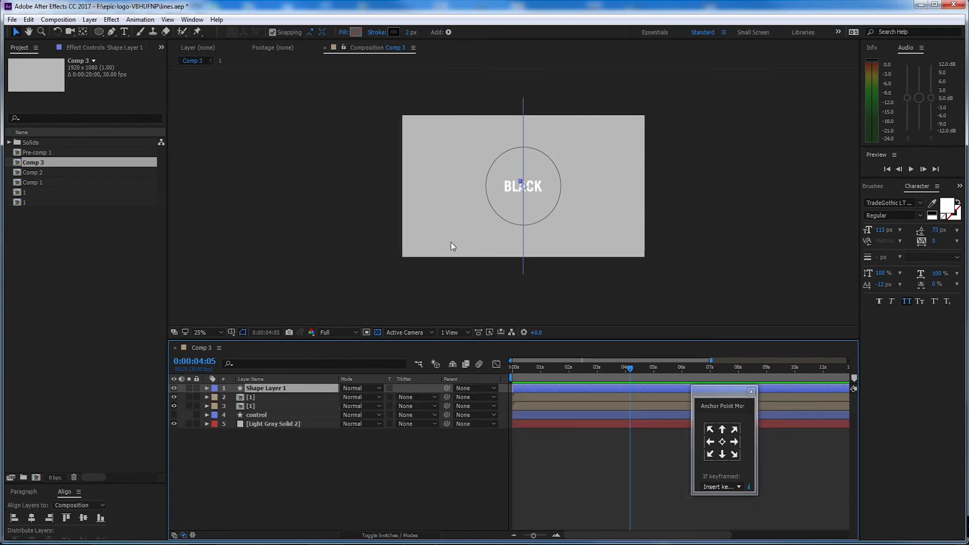
# Step: Duplicate Shape Layer 1 and delete Trim Paths from the copy's contents
pyautogui.press('.')
pyautogui.moveTo(451, 244); pyautogui.dragTo(441, 262)
pyautogui.click(298, 463)
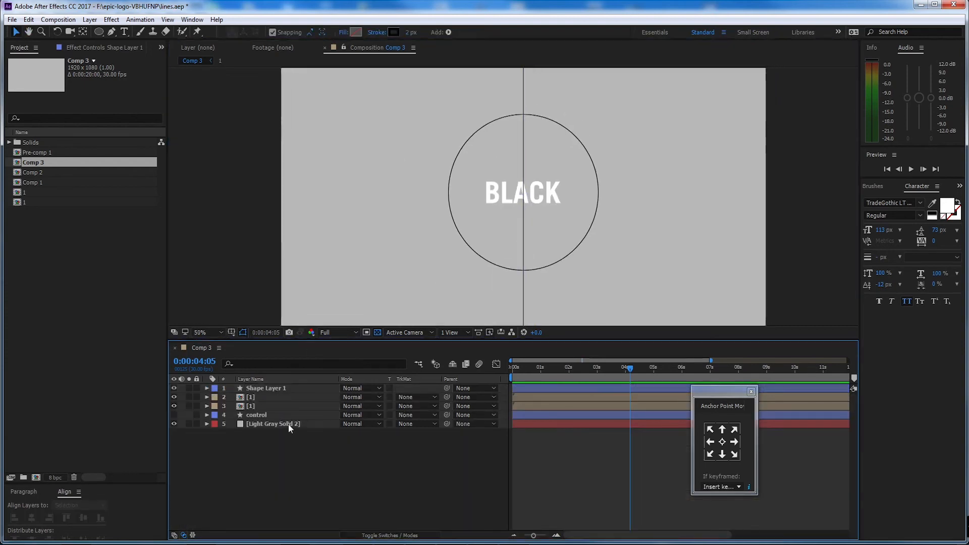
pyautogui.click(284, 389)
pyautogui.press('.')
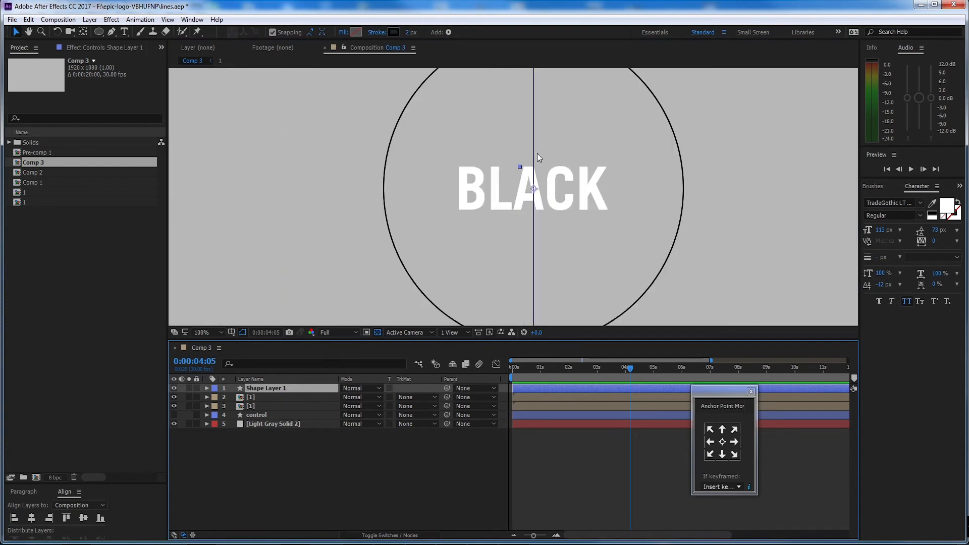
pyautogui.press(',')
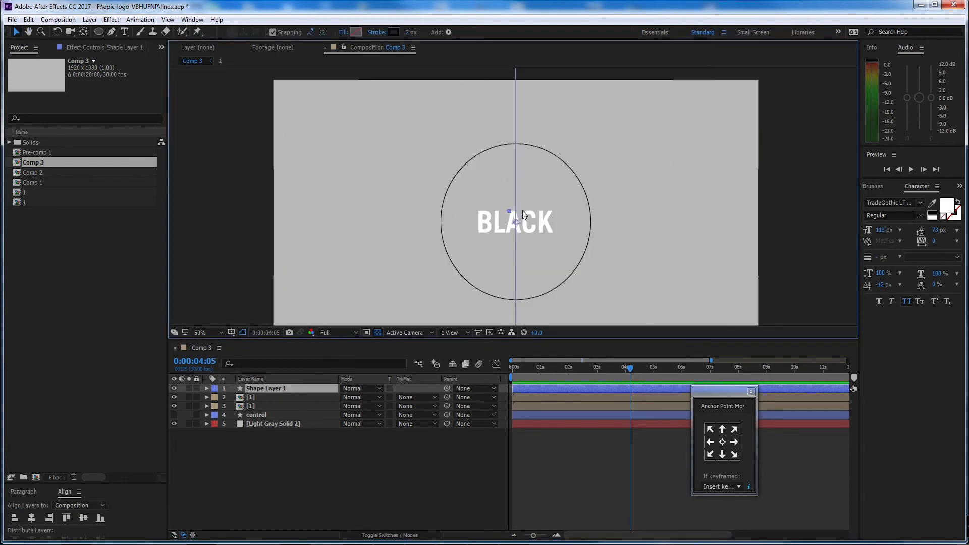
pyautogui.hotkey('ctrl', 'd')
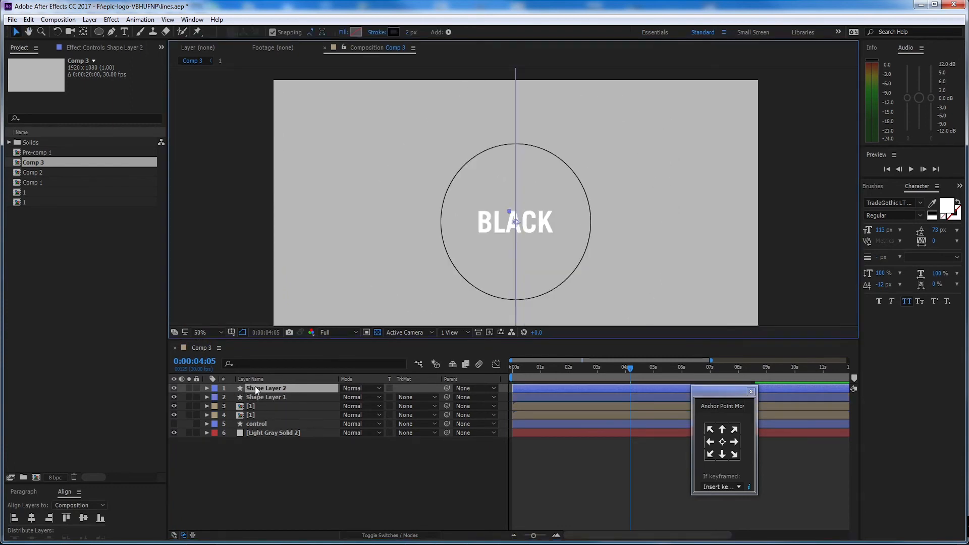
pyautogui.click(204, 386)
pyautogui.click(206, 387)
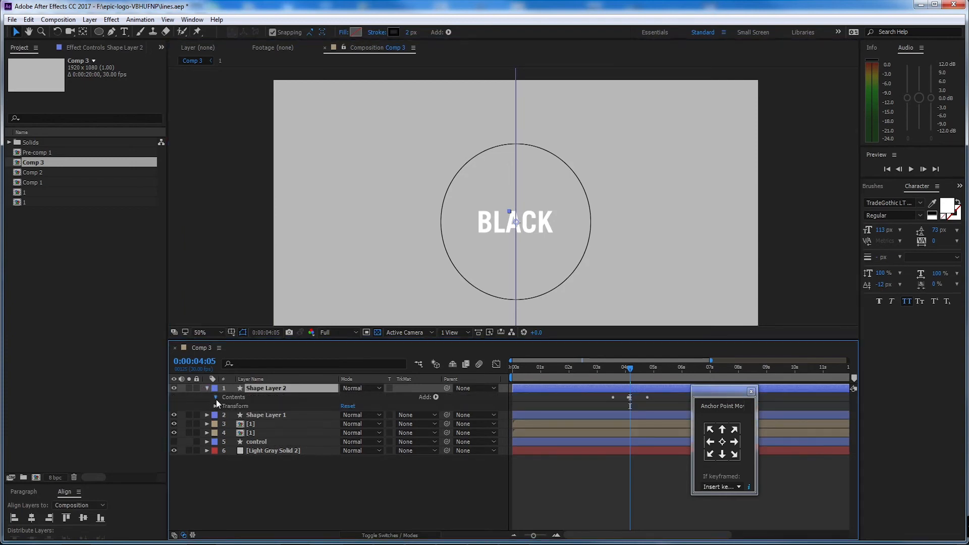
pyautogui.click(216, 397)
pyautogui.click(255, 414)
pyautogui.press('Delete')
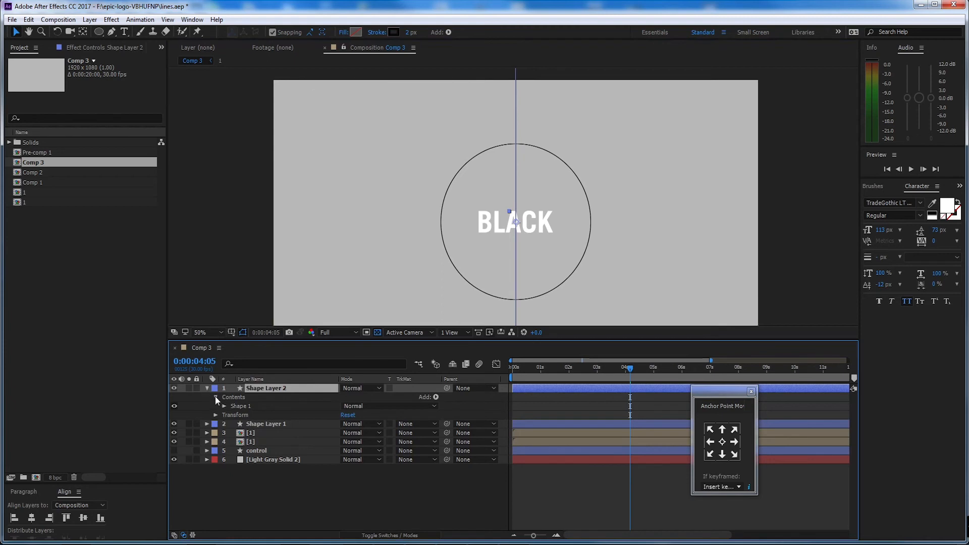
# Step: Shorten Path 1 of Shape Layer 2 by moving its upper endpoint down to the circle's top edge
pyautogui.click(224, 406)
pyautogui.click(246, 415)
pyautogui.moveTo(547, 133); pyautogui.dragTo(542, 183)
pyautogui.moveTo(511, 96); pyautogui.dragTo(511, 200)
pyautogui.scroll(-5, 520, 178)
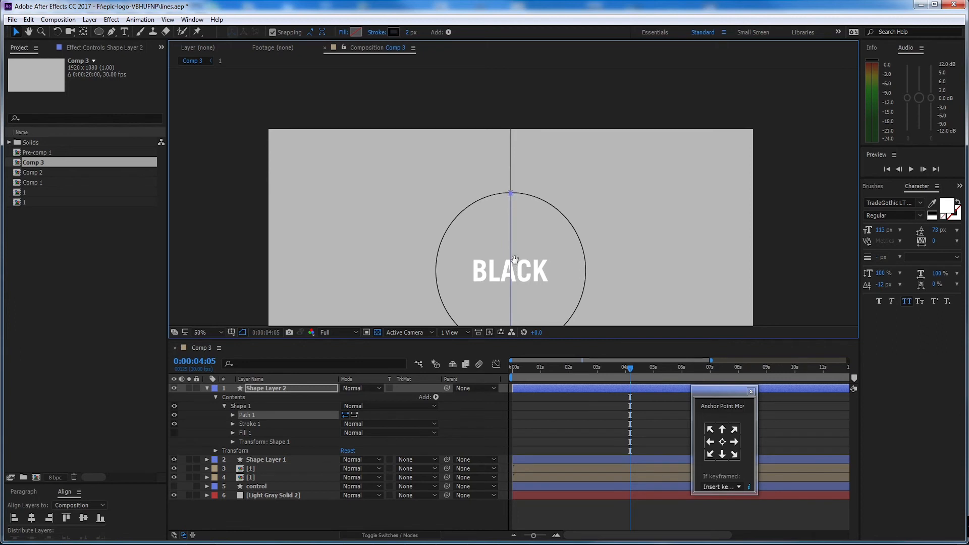
# Step: Move the lower endpoint of Shape Layer 2's path up to the circle's bottom edge
pyautogui.scroll(2, 523, 236)
pyautogui.moveTo(523, 236); pyautogui.dragTo(534, 158)
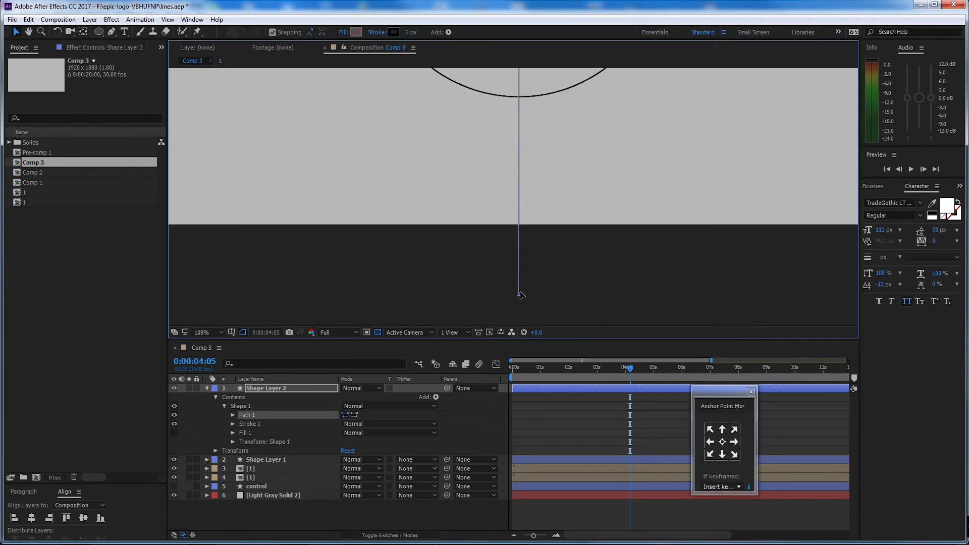
pyautogui.moveTo(518, 295); pyautogui.dragTo(523, 151)
pyautogui.scroll(3, 520, 101)
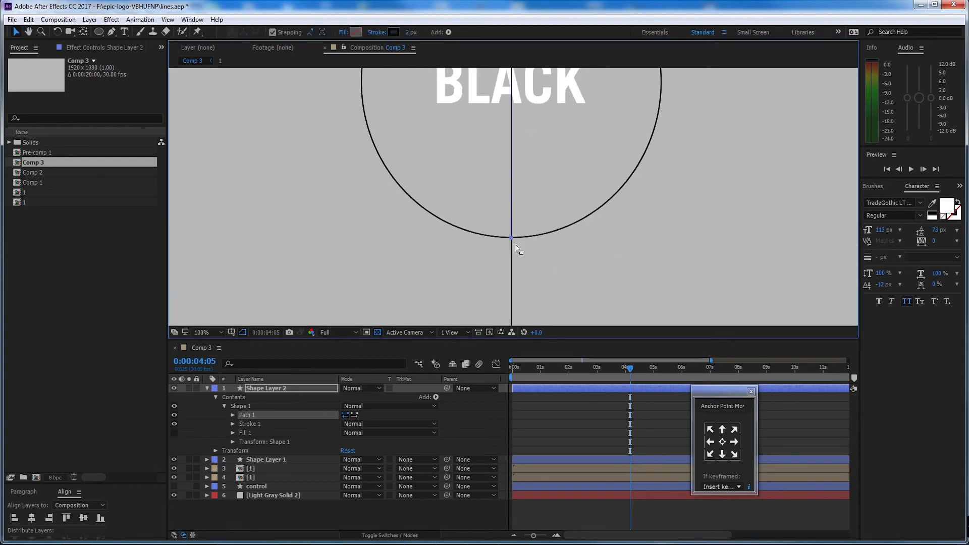
# Step: Duplicate the shortened line on Shape Layer 2
pyautogui.scroll(-2, 523, 163)
pyautogui.press('v')
pyautogui.click(298, 389)
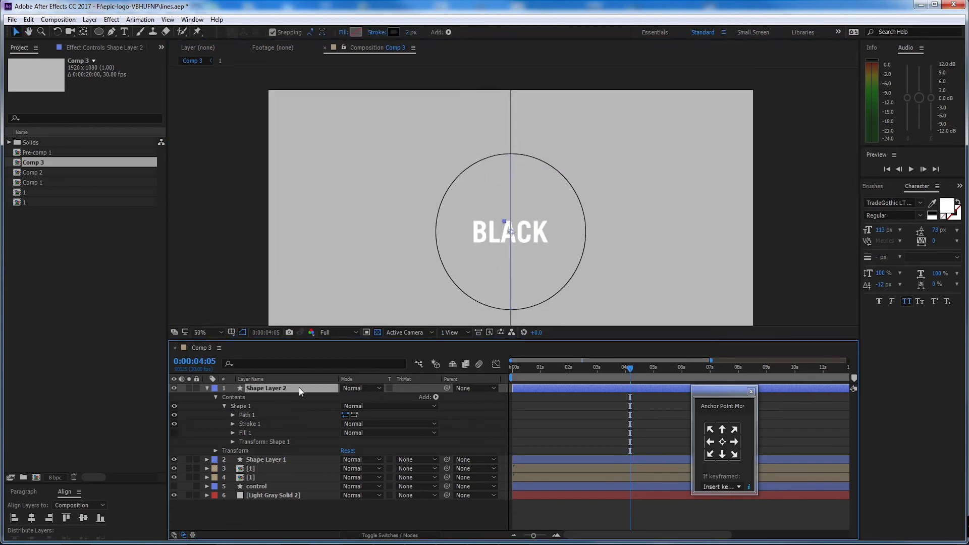
pyautogui.hotkey('ctrl', 'd')
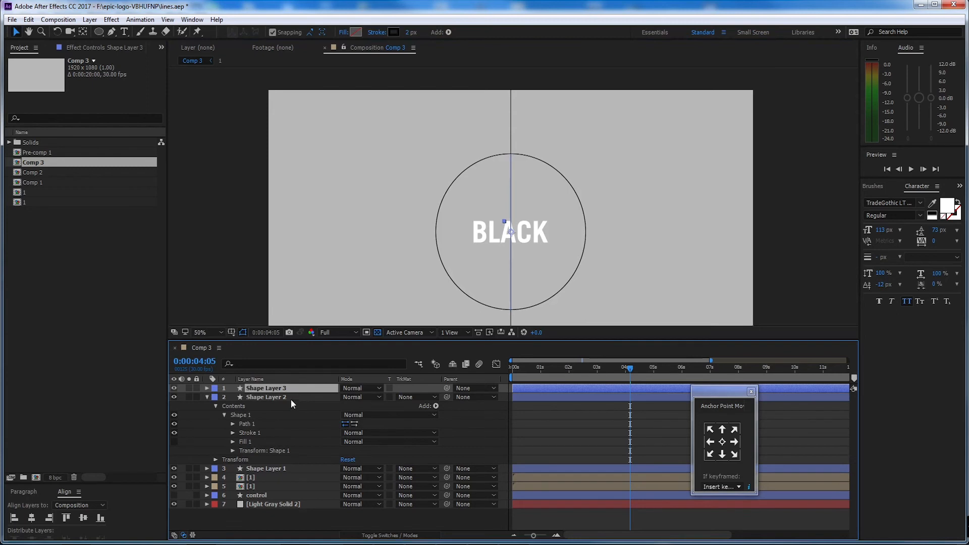
pyautogui.click(283, 398)
# Step: Draw a rectangular mask on the upper [1] layer covering everything left of the vertical line, extending beyond the composition edges
pyautogui.click(269, 477)
pyautogui.click(497, 242)
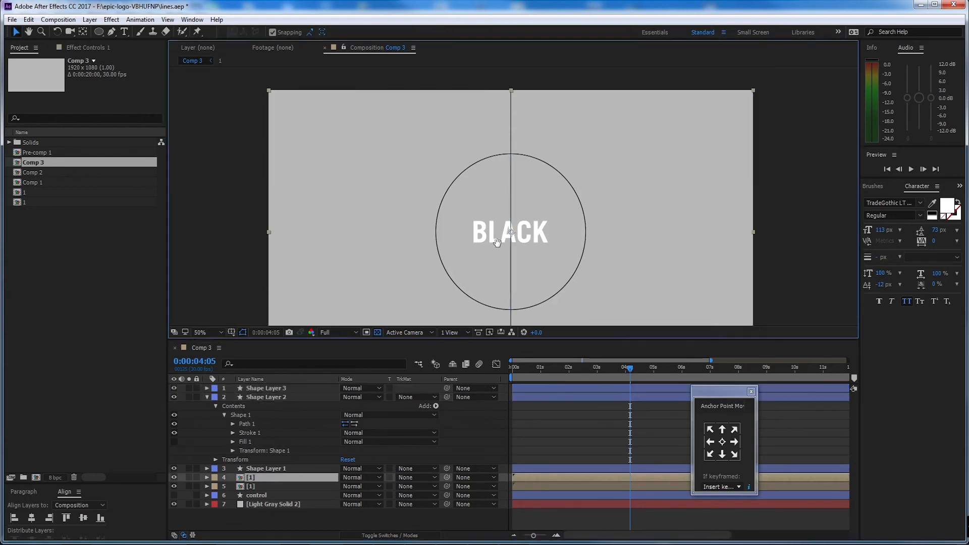
pyautogui.moveTo(497, 242); pyautogui.dragTo(499, 196)
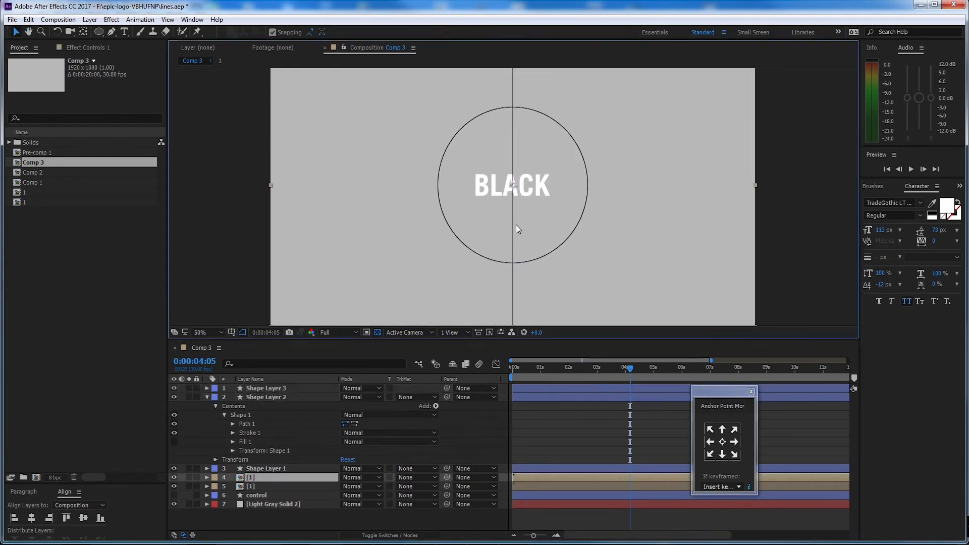
pyautogui.press(',')
pyautogui.press(',')
pyautogui.click(99, 32)
pyautogui.click(132, 33)
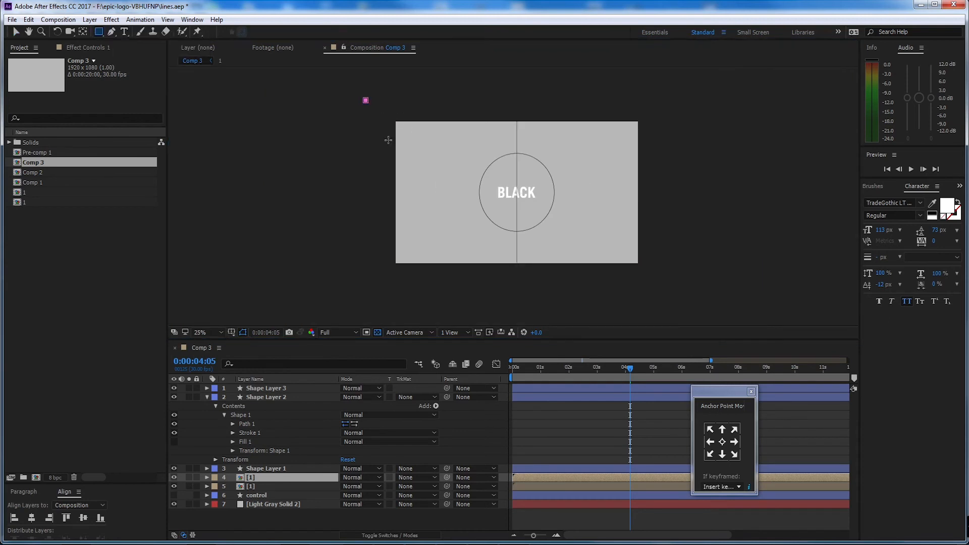
pyautogui.moveTo(388, 140); pyautogui.dragTo(517, 299)
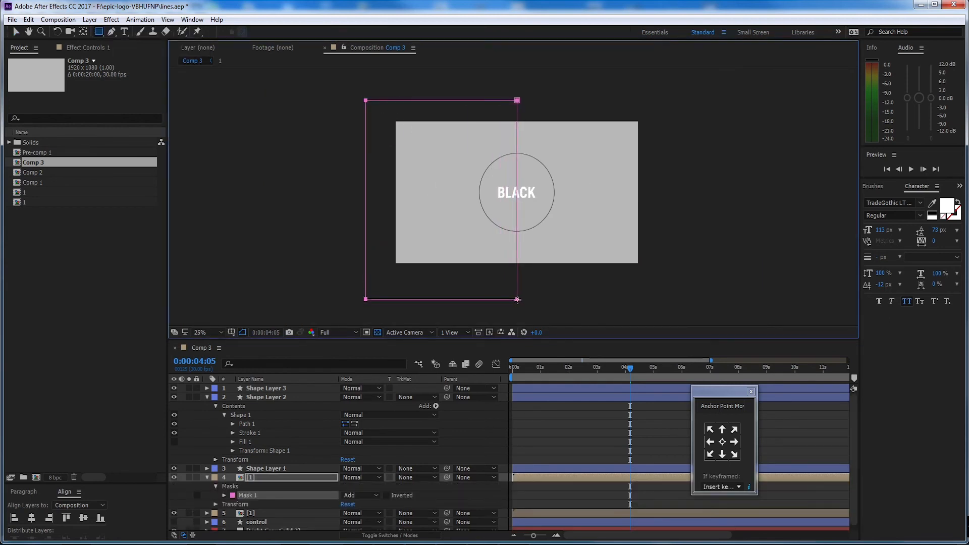
# Step: Draw a rectangular mask on the lower [1] layer covering everything right of the vertical line, extending beyond the composition edges
pyautogui.click(293, 513)
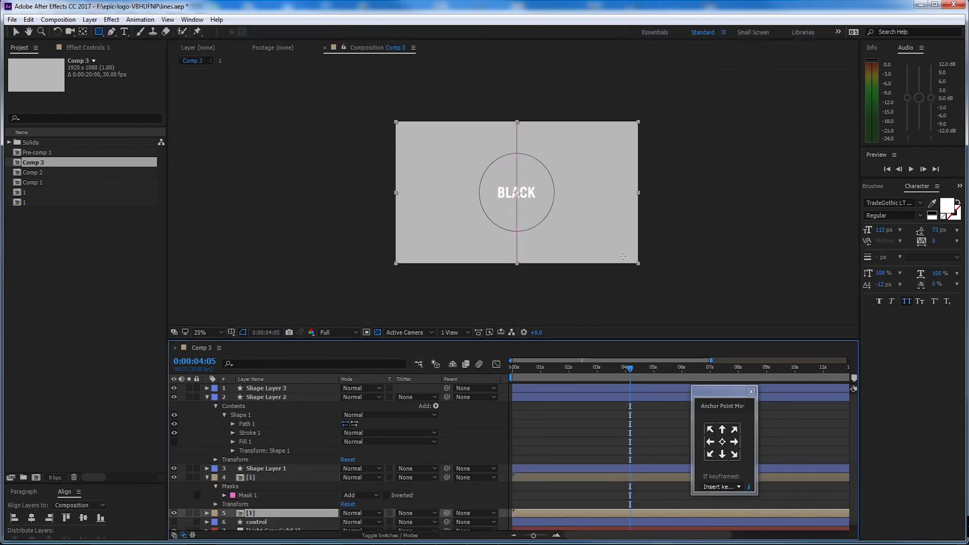
pyautogui.moveTo(677, 86); pyautogui.dragTo(517, 308)
pyautogui.scroll(2, 521, 203)
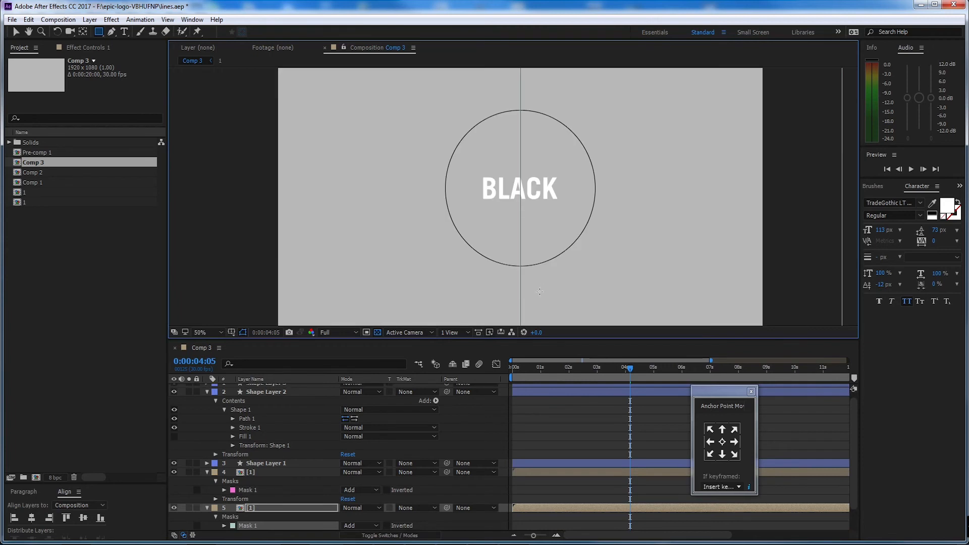
# Step: Set starting Position keyframes on both [1] layers at 0:00:04:17
pyautogui.scroll(-3, 536, 199)
pyautogui.scroll(-3, 536, 198)
pyautogui.scroll(2, 543, 209)
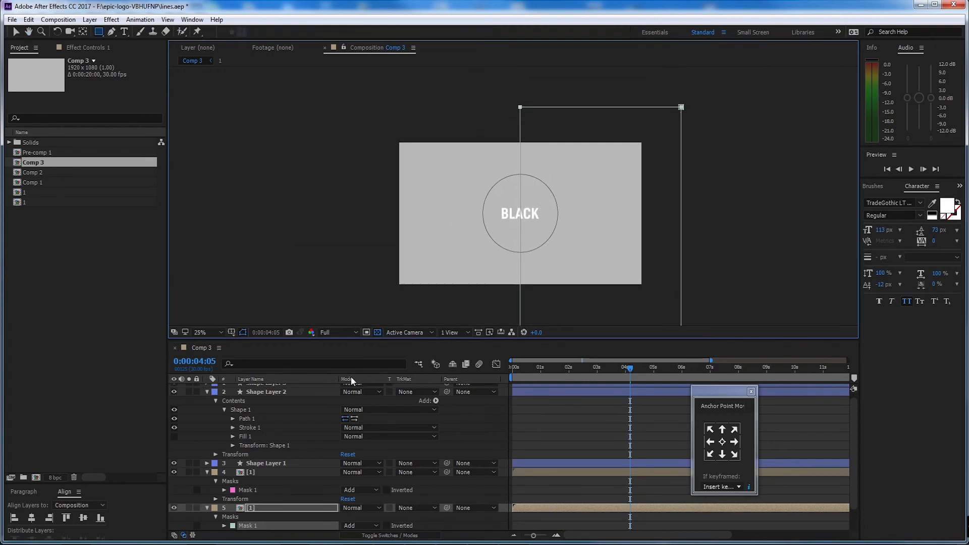
pyautogui.click(280, 471)
pyautogui.click(207, 472)
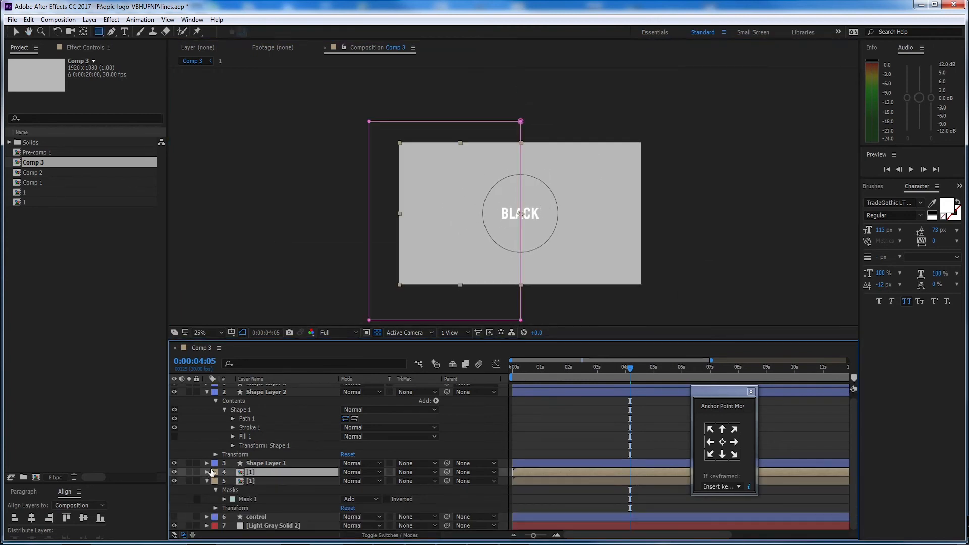
pyautogui.click(207, 481)
pyautogui.keyDown('shift'); pyautogui.click(263, 486); pyautogui.keyUp('shift')
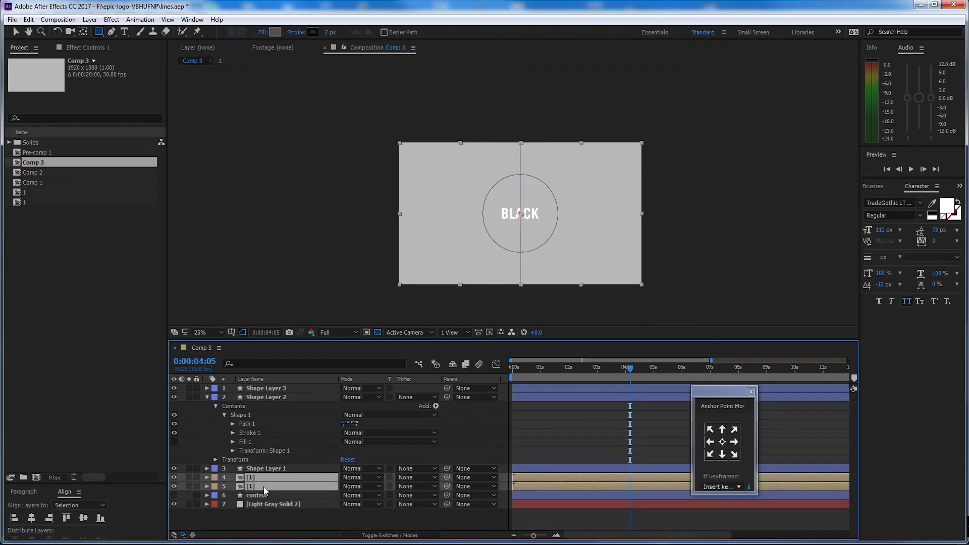
pyautogui.moveTo(625, 368); pyautogui.dragTo(641, 380)
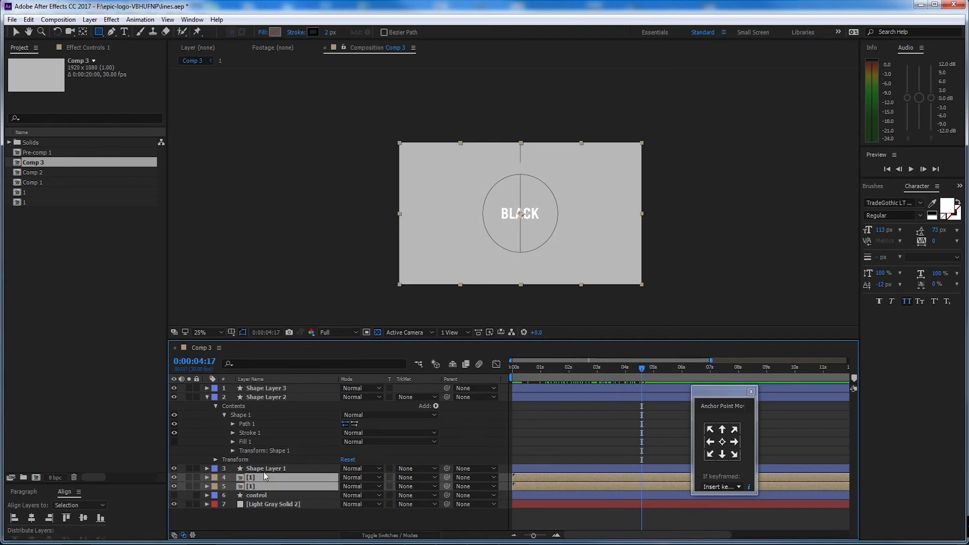
pyautogui.press('p')
pyautogui.click(232, 487)
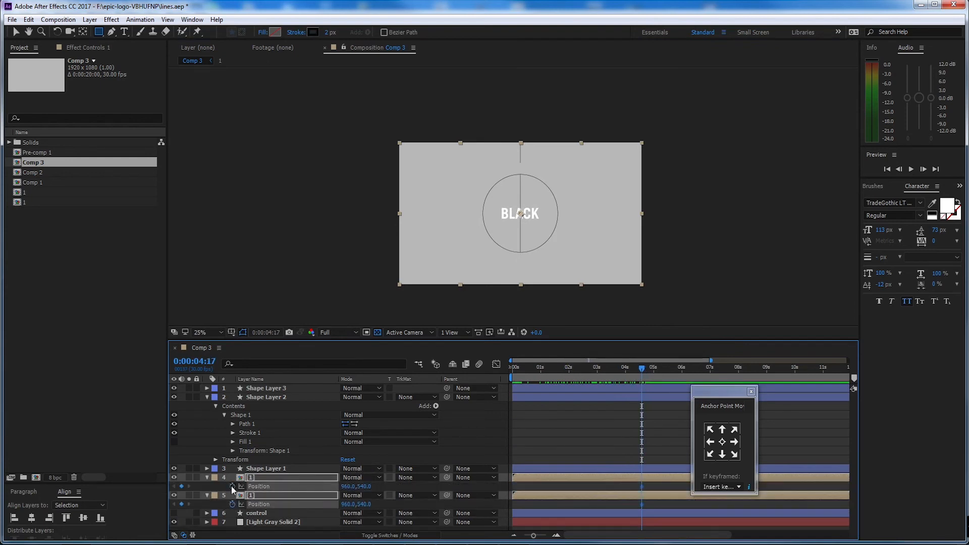
# Step: Add second Position keyframes to both [1] layers at 0:00:05:07 and apply Easy Ease to all of their keyframes
pyautogui.moveTo(720, 395); pyautogui.dragTo(782, 218)
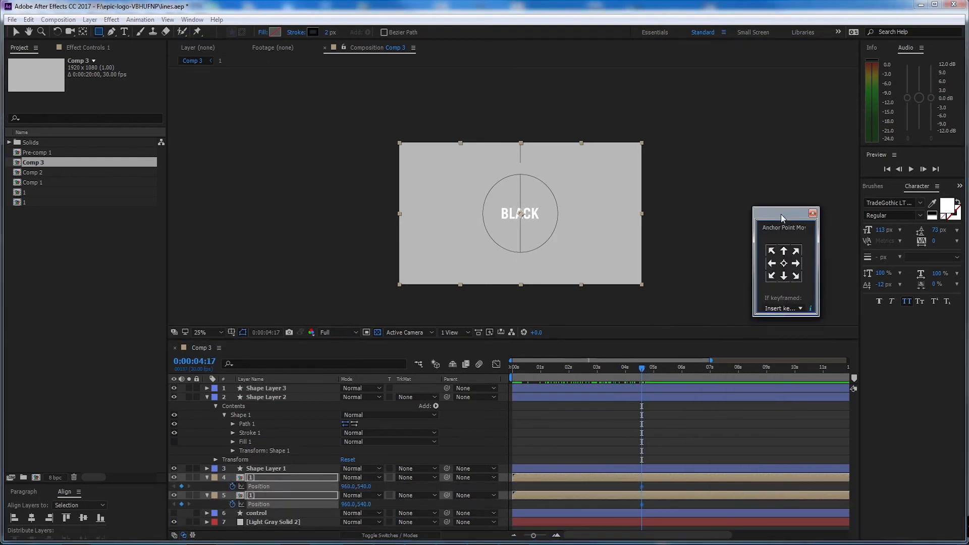
pyautogui.click(665, 459)
pyautogui.hotkey('shift', 'pagedown')
pyautogui.hotkey('shift', 'pagedown')
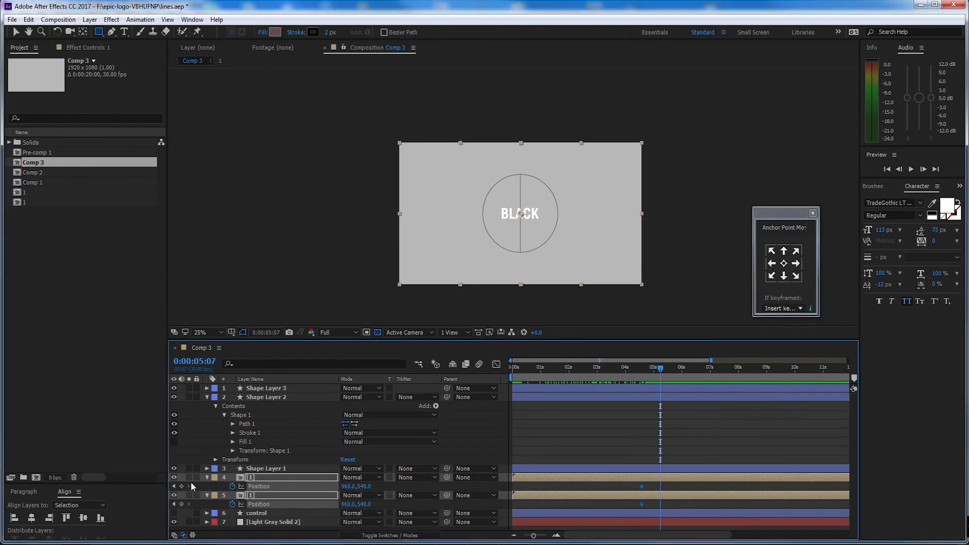
pyautogui.moveTo(658, 367); pyautogui.dragTo(642, 370)
pyautogui.moveTo(628, 486); pyautogui.dragTo(675, 512)
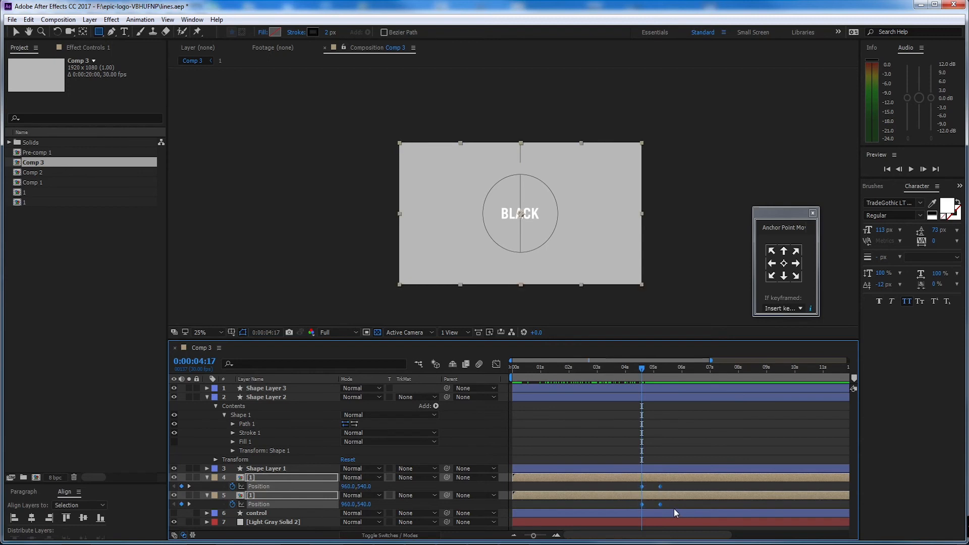
pyautogui.press('F9')
# Step: At 0:00:05:07, set the upper [1] layer's X position to -159 and the lower [1] layer's X position to 2010
pyautogui.click(643, 368)
pyautogui.moveTo(644, 368); pyautogui.dragTo(662, 369)
pyautogui.click(671, 490)
pyautogui.click(660, 486)
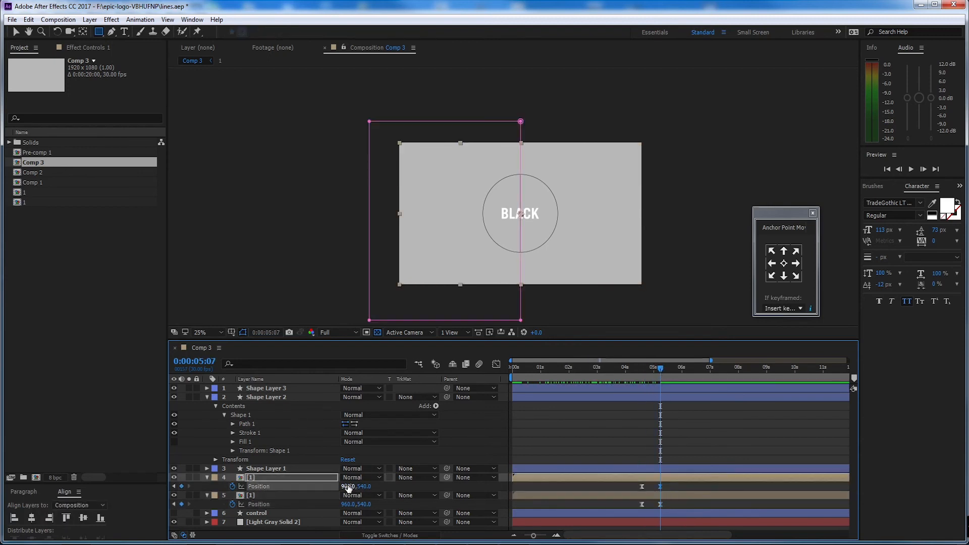
pyautogui.moveTo(343, 485); pyautogui.dragTo(305, 489)
pyautogui.moveTo(362, 504); pyautogui.dragTo(401, 499)
pyautogui.hotkey('ctrl', 'z')
# Step: Reshape both [1] layers' position speed curves into an early sharp peak with a long ease-out, and preview the split
pyautogui.moveTo(667, 483); pyautogui.dragTo(634, 505)
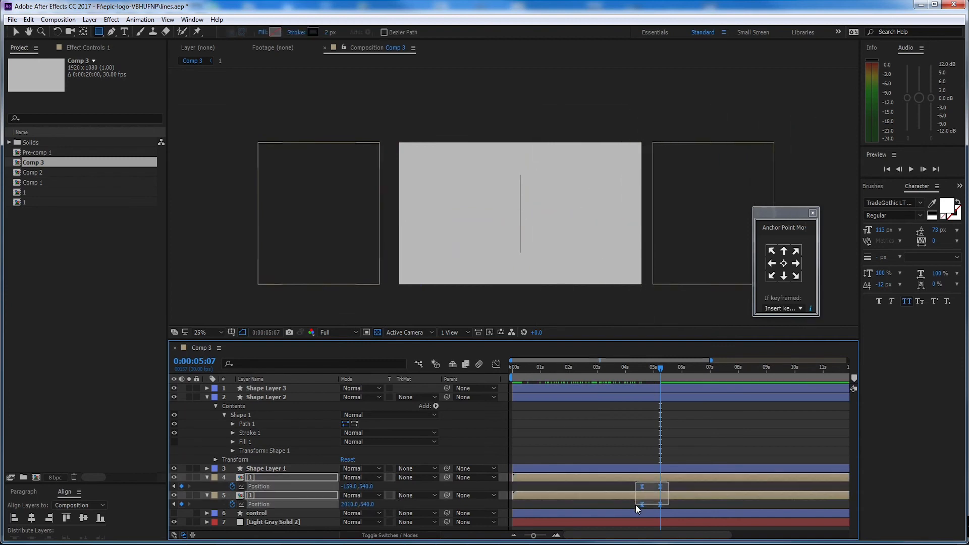
pyautogui.click(496, 363)
pyautogui.moveTo(685, 480); pyautogui.dragTo(647, 508)
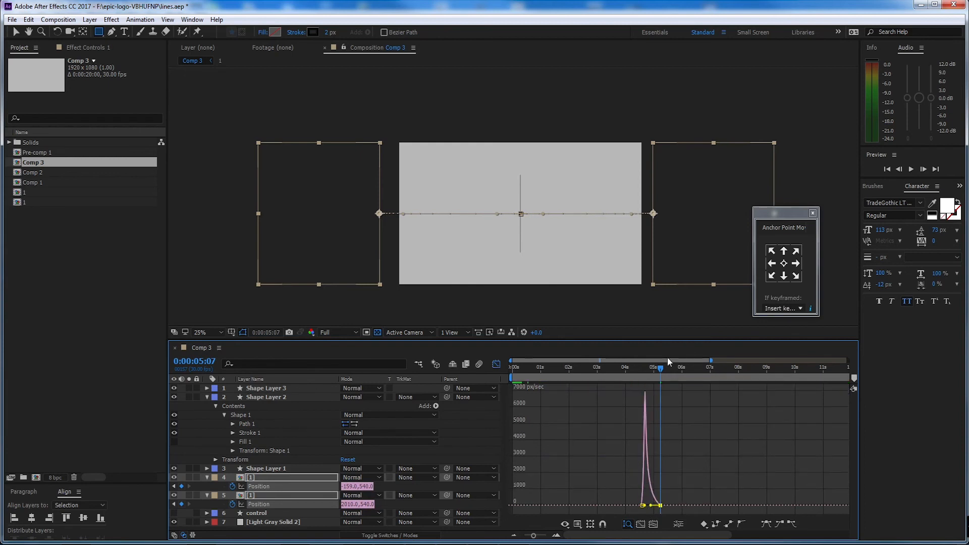
pyautogui.moveTo(658, 369); pyautogui.dragTo(634, 371)
pyautogui.hotkey('shift', 'F3')
pyautogui.press('space')
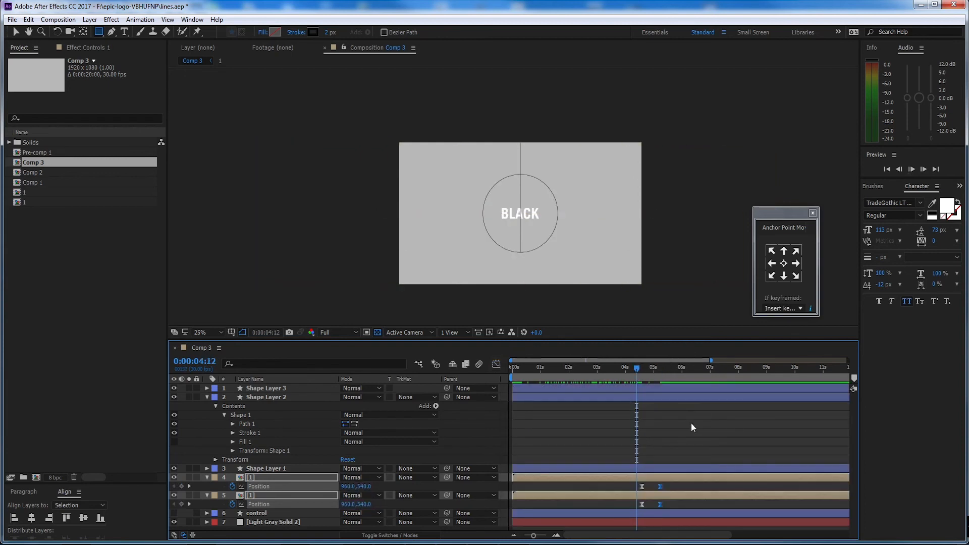
pyautogui.press('space')
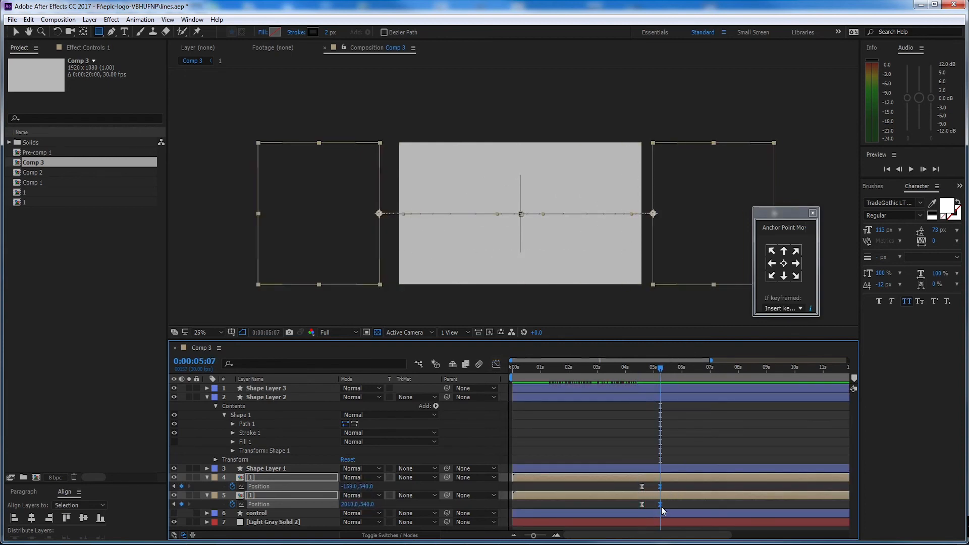
# Step: Slow the split by moving both ending Position keyframes to just past 6 seconds, and preview it
pyautogui.moveTo(661, 507); pyautogui.dragTo(685, 507)
pyautogui.press('space')
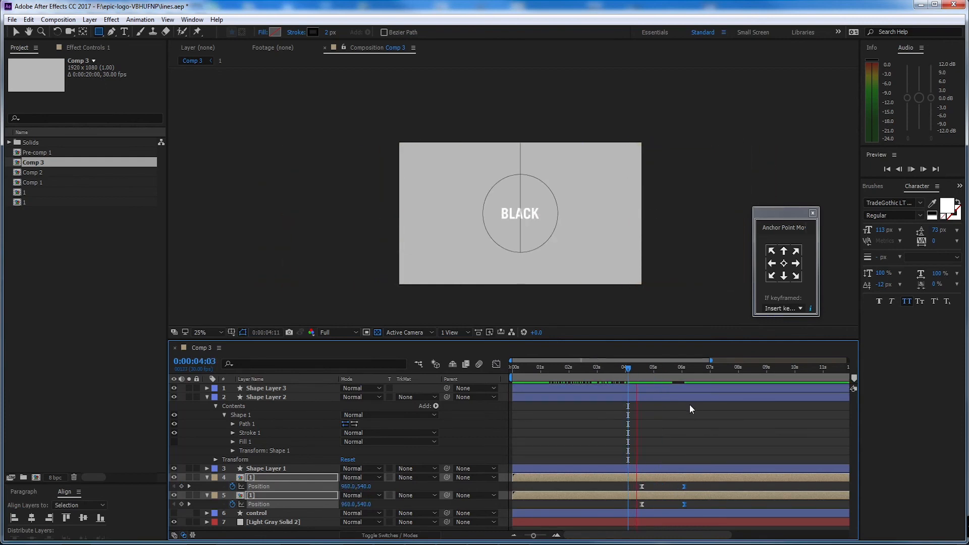
pyautogui.press('space')
# Step: At 0:00:04:17, parent Shape Layer 2 to the upper [1] layer and Shape Layer 3 to the lower [1] layer
pyautogui.moveTo(674, 378); pyautogui.dragTo(642, 375)
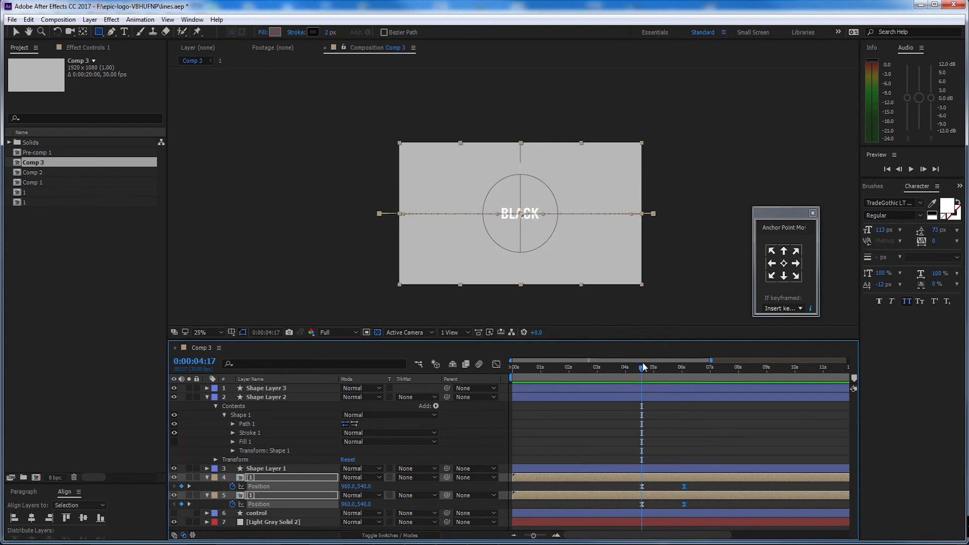
pyautogui.click(274, 395)
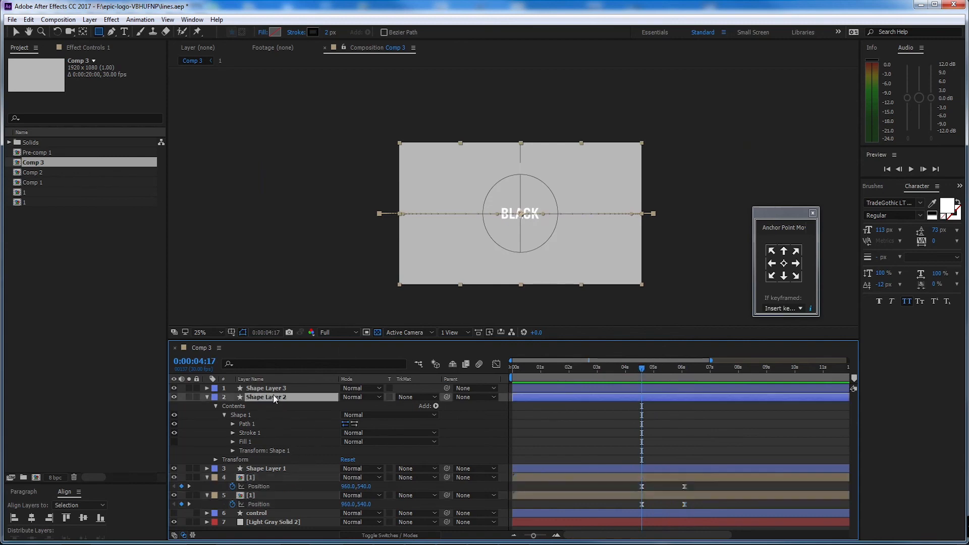
pyautogui.moveTo(447, 396); pyautogui.dragTo(283, 478)
pyautogui.click(300, 388)
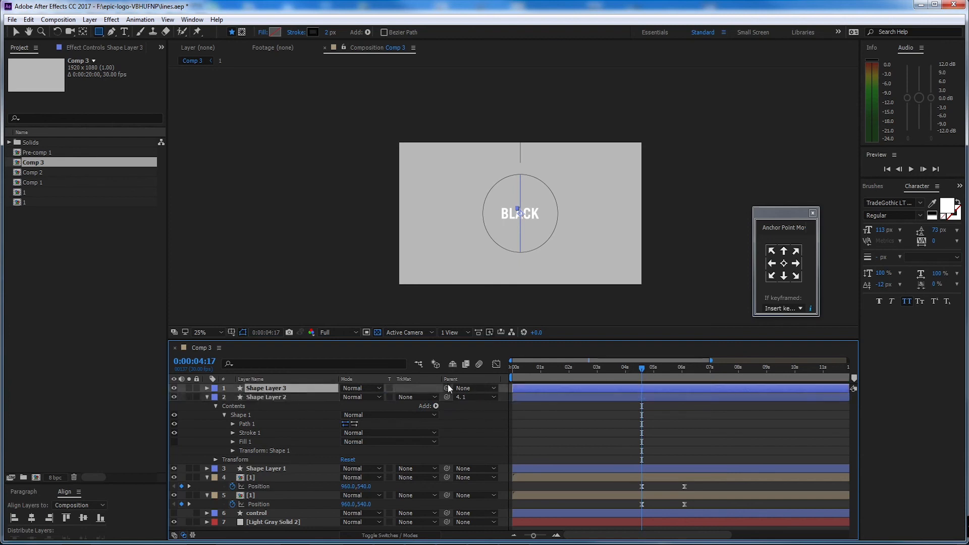
pyautogui.moveTo(446, 387); pyautogui.dragTo(302, 494)
# Step: Rename the upper [1] layer to 2
pyautogui.click(255, 478)
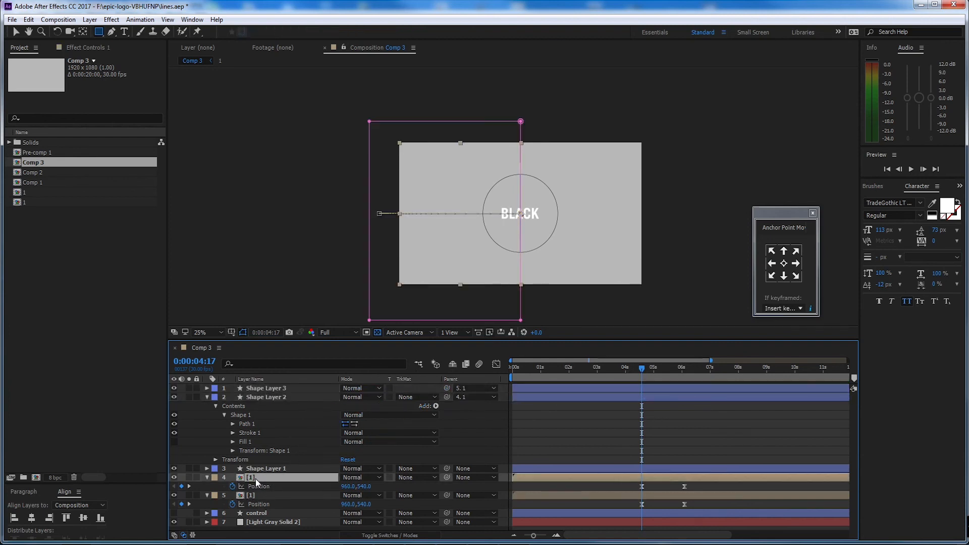
pyautogui.press('Return')
pyautogui.write('2')
pyautogui.click(503, 446)
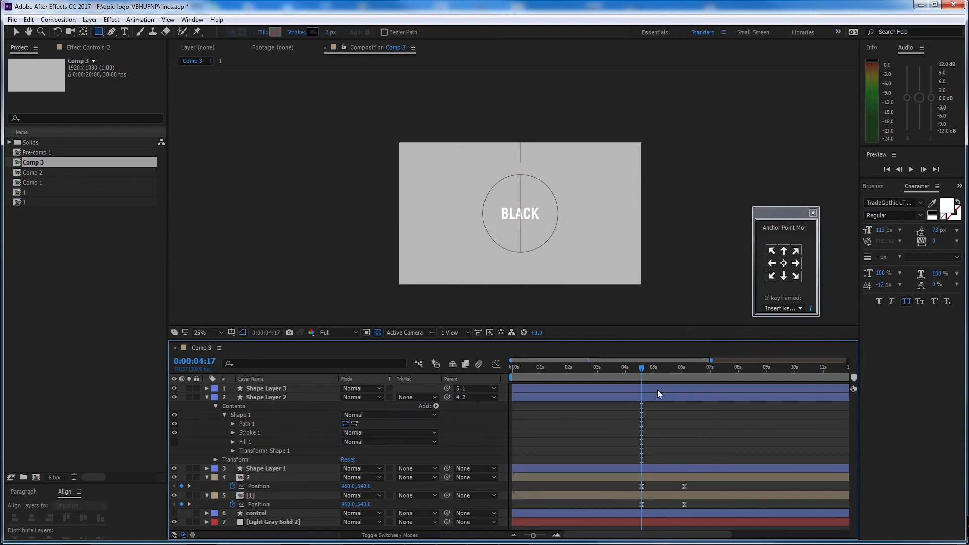
# Step: Preview the animation from the beginning to check the static line segments during the ball and circle sequence
pyautogui.moveTo(637, 369); pyautogui.dragTo(508, 386)
pyautogui.press('space')
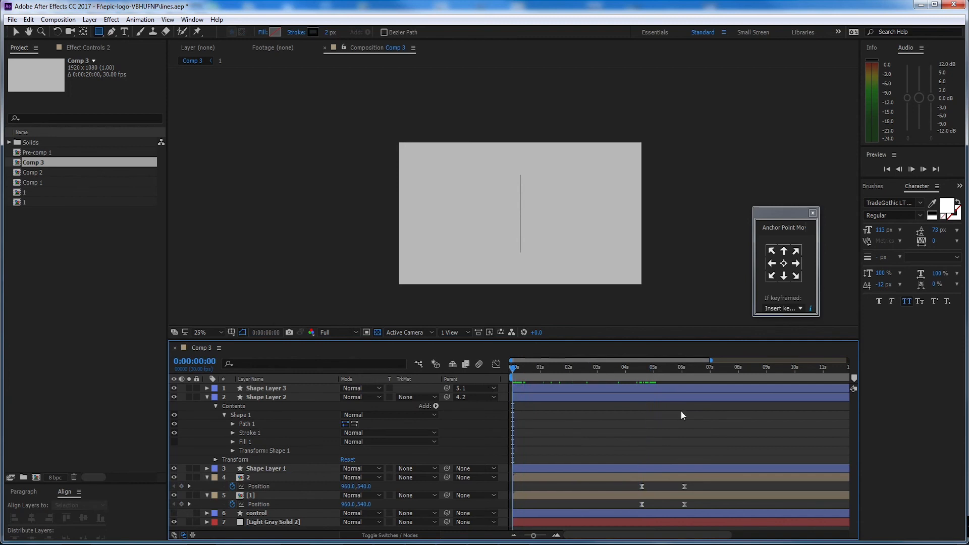
pyautogui.press('space')
pyautogui.press('v')
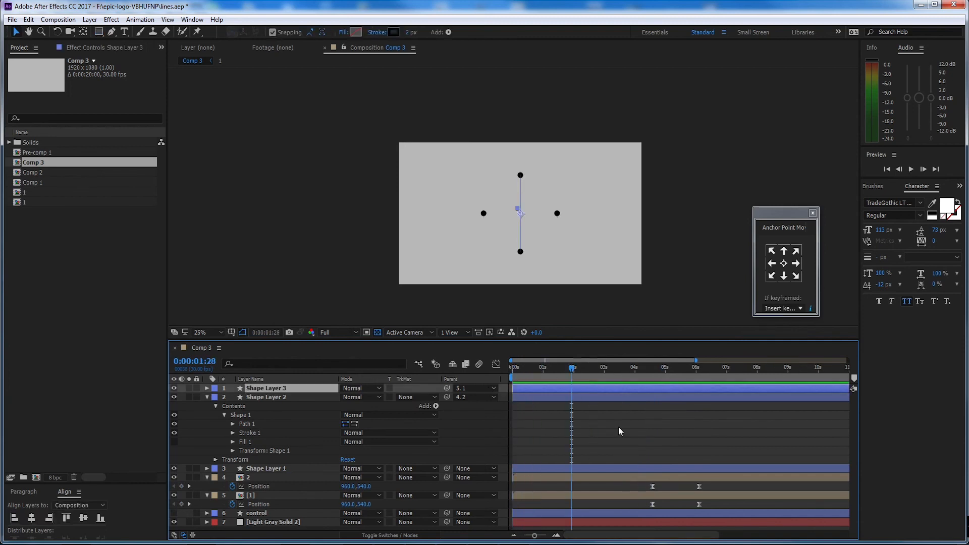
pyautogui.moveTo(573, 372); pyautogui.dragTo(543, 382)
pyautogui.press('space')
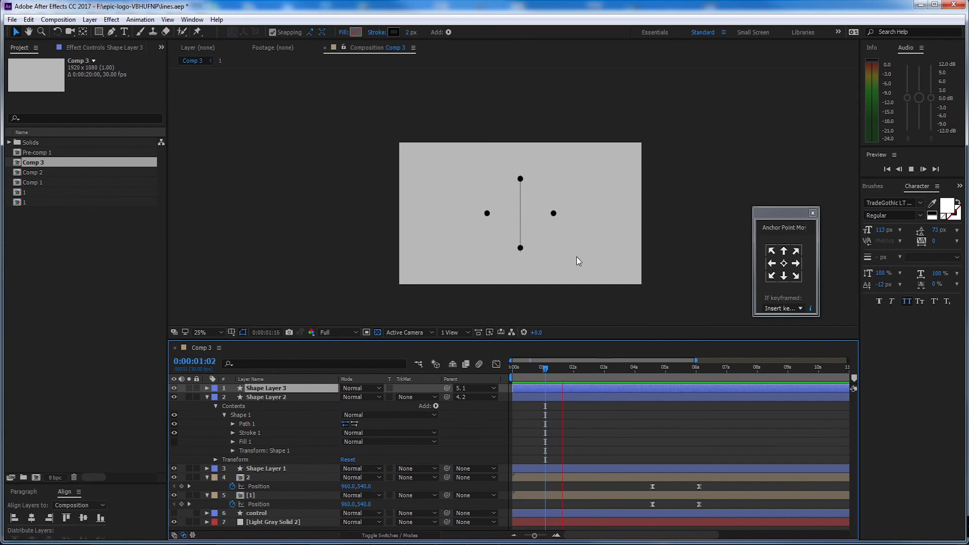
pyautogui.click(600, 369)
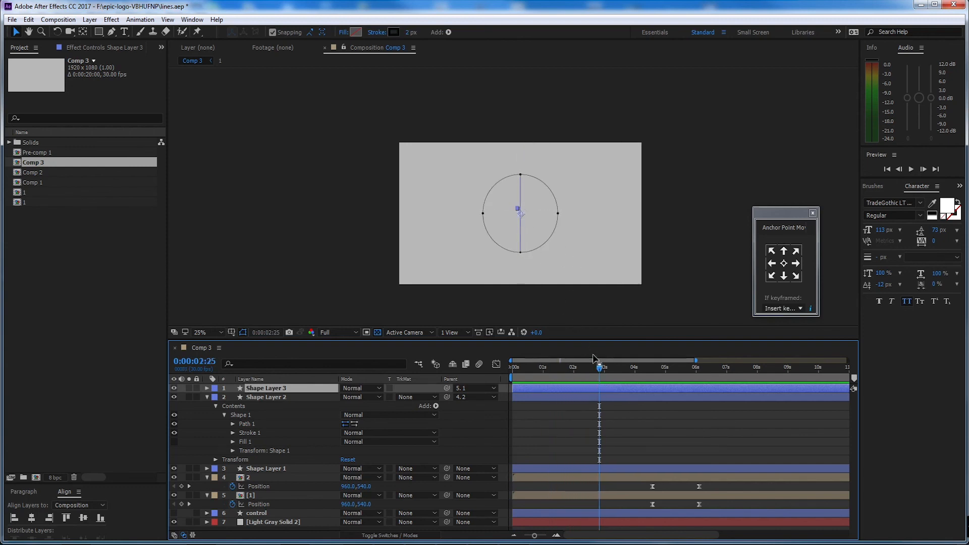
# Step: Trim the starts of Shape Layer 2 and Shape Layer 3 to 0:00:04:02, where the wiping line spans the frame
pyautogui.moveTo(599, 370); pyautogui.dragTo(636, 374)
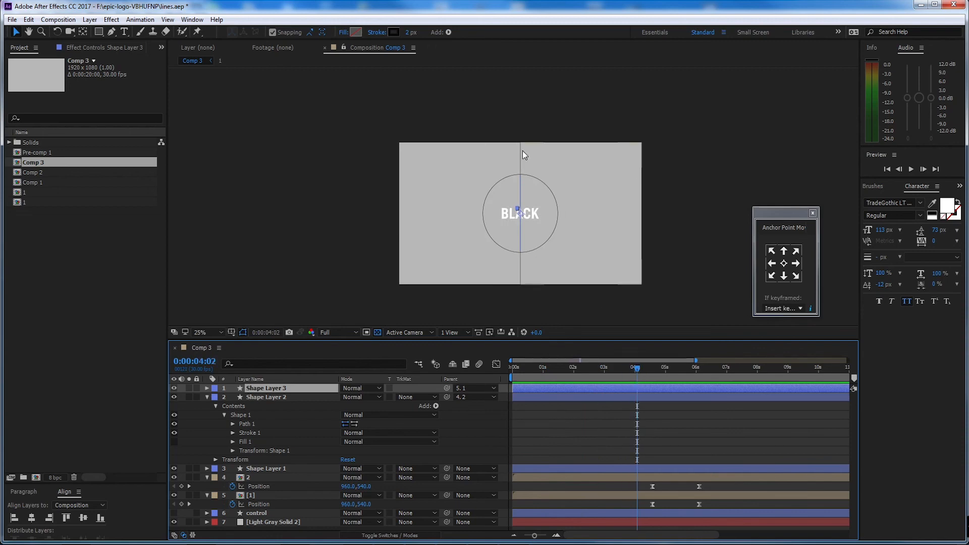
pyautogui.click(290, 398)
pyautogui.keyDown('shift'); pyautogui.click(285, 389); pyautogui.keyUp('shift')
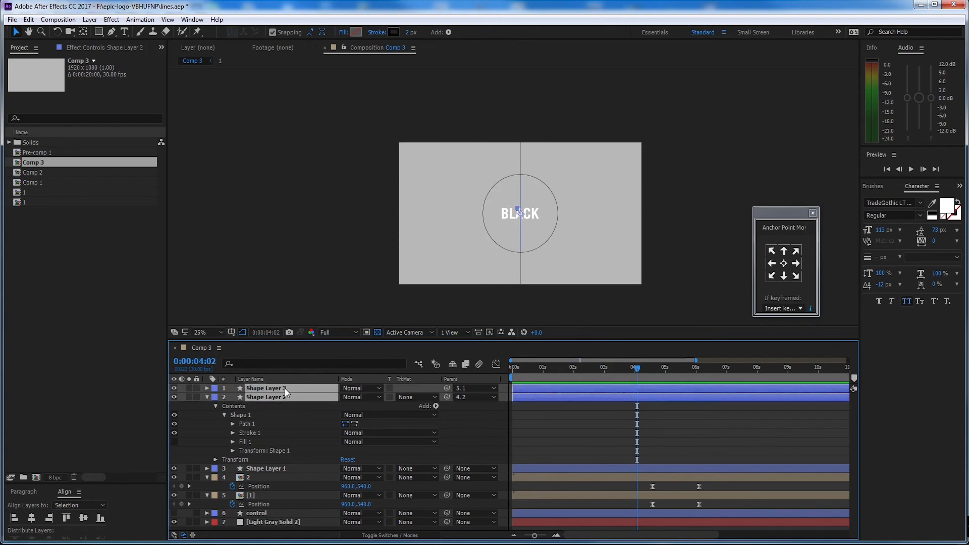
pyautogui.moveTo(511, 399); pyautogui.dragTo(700, 383)
# Step: End the work area at about 0:00:06:00 and preview the animation from the start
pyautogui.press('space')
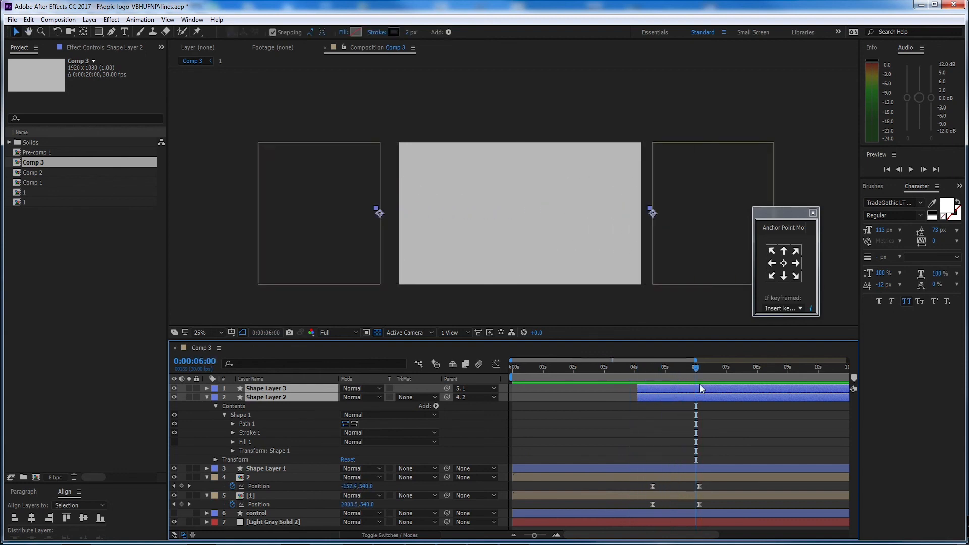
pyautogui.press('n')
pyautogui.press('Home')
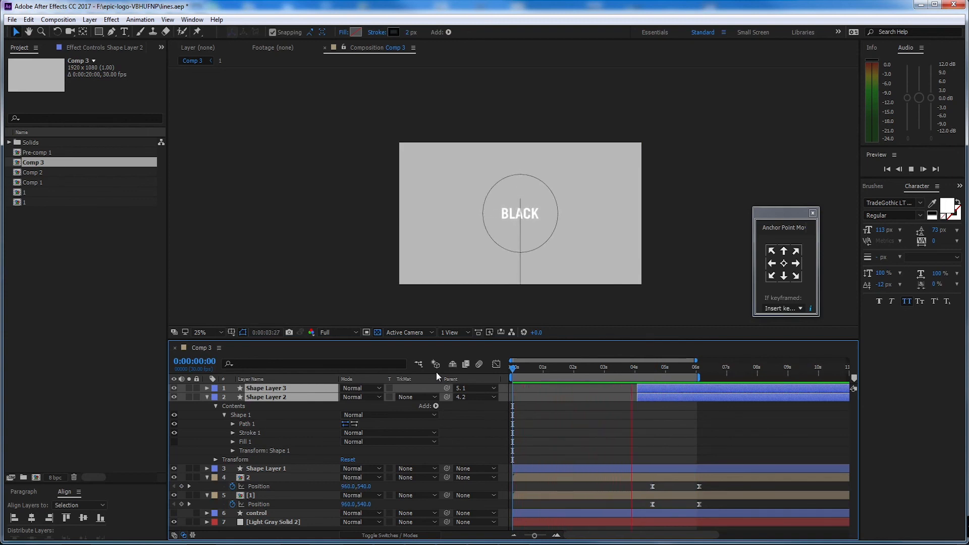
pyautogui.moveTo(637, 371); pyautogui.dragTo(565, 383)
pyautogui.moveTo(549, 386); pyautogui.dragTo(571, 385)
pyautogui.press('space')
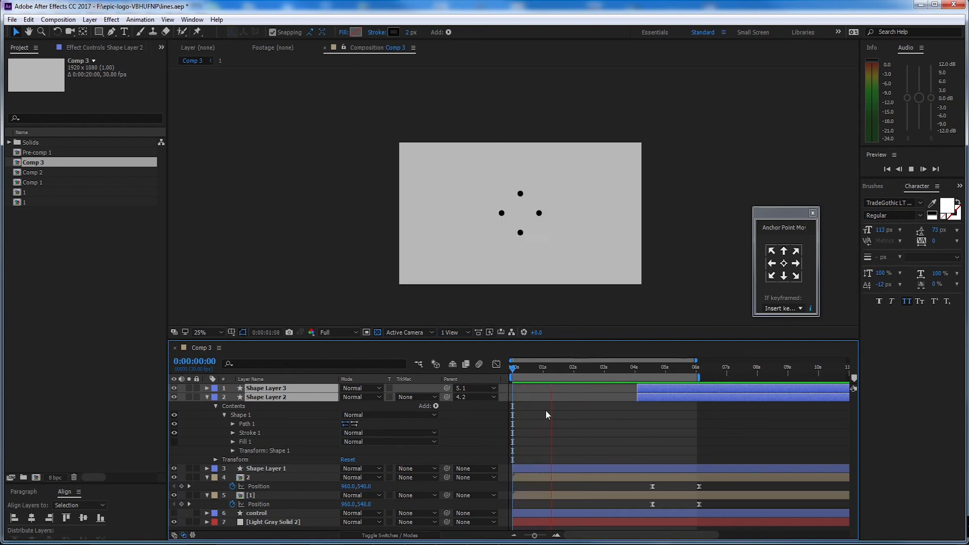
pyautogui.press('space')
# Step: Cut the control layer with its Rotation keyframes from Comp 3 and paste it into the nested composition 1 at 0:00:00:00
pyautogui.click(281, 513)
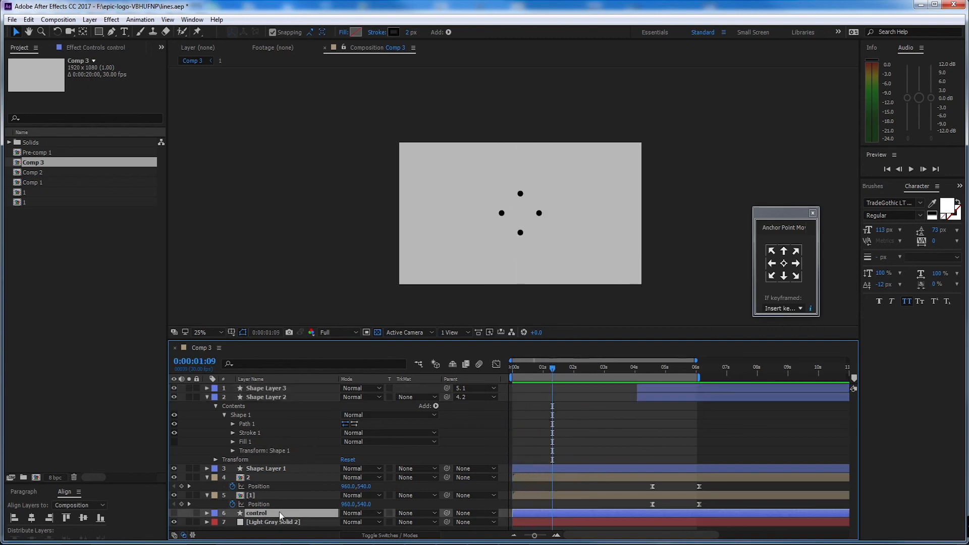
pyautogui.press('u')
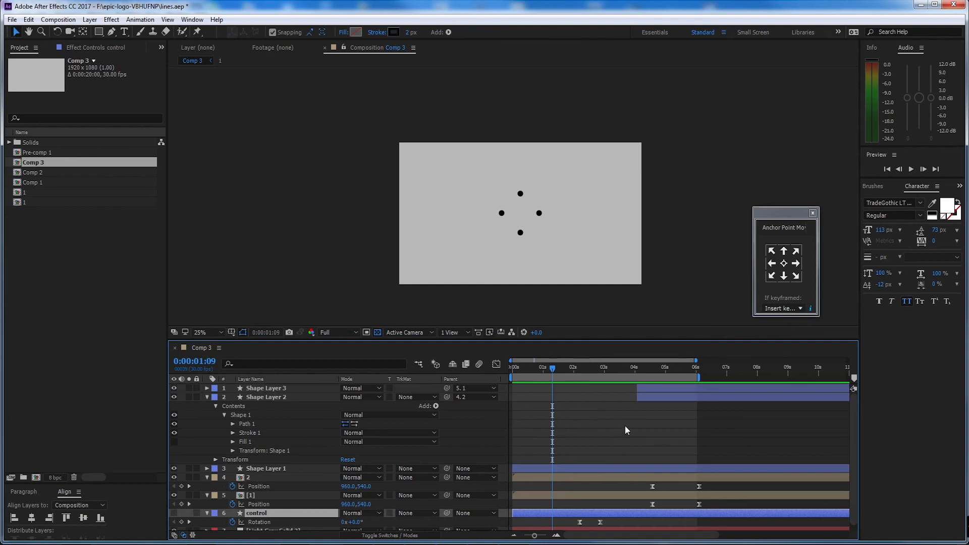
pyautogui.moveTo(549, 362)
pyautogui.mouseDown()
pyautogui.moveTo(567, 370)
pyautogui.moveTo(550, 375)
pyautogui.mouseUp()
pyautogui.moveTo(558, 367); pyautogui.dragTo(507, 376)
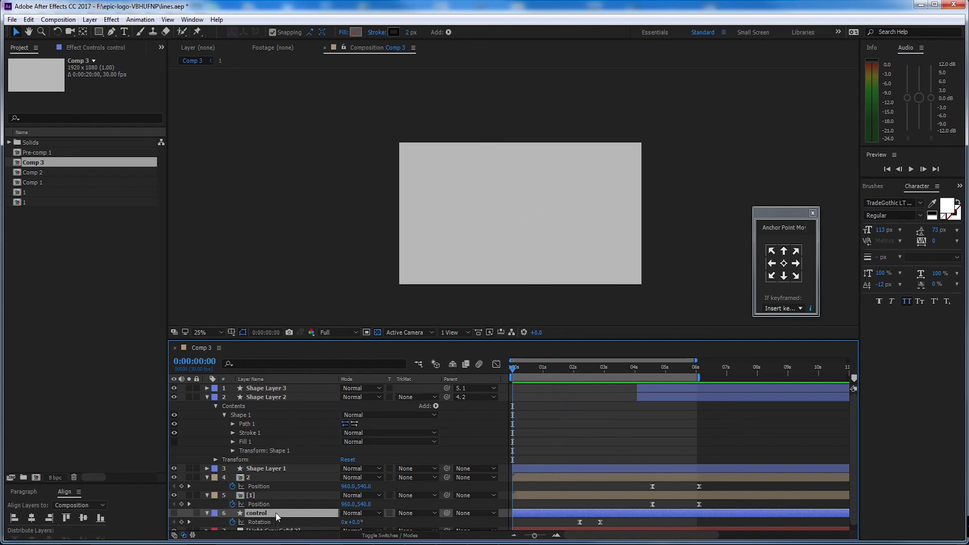
pyautogui.press('Delete')
pyautogui.click(297, 477)
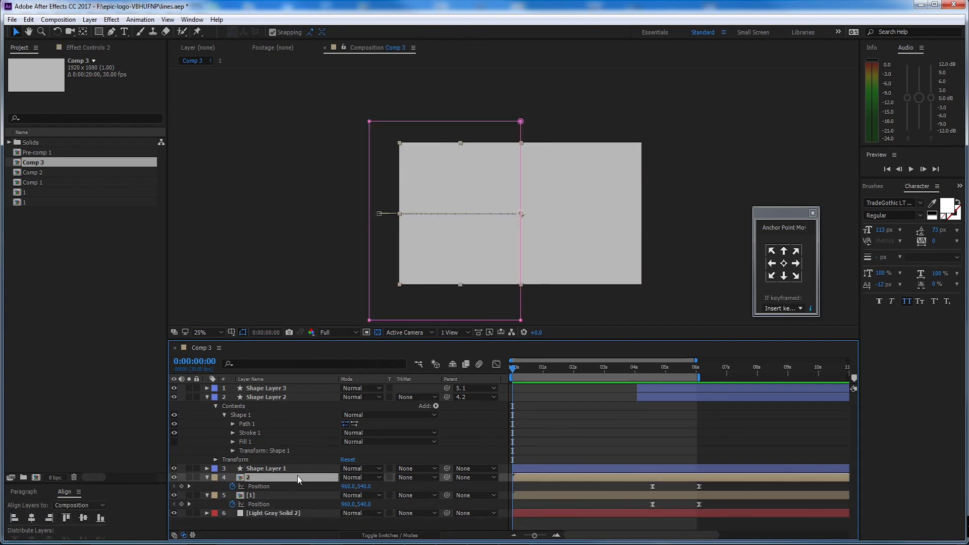
pyautogui.doubleClick(298, 477)
pyautogui.hotkey('ctrl', 'v')
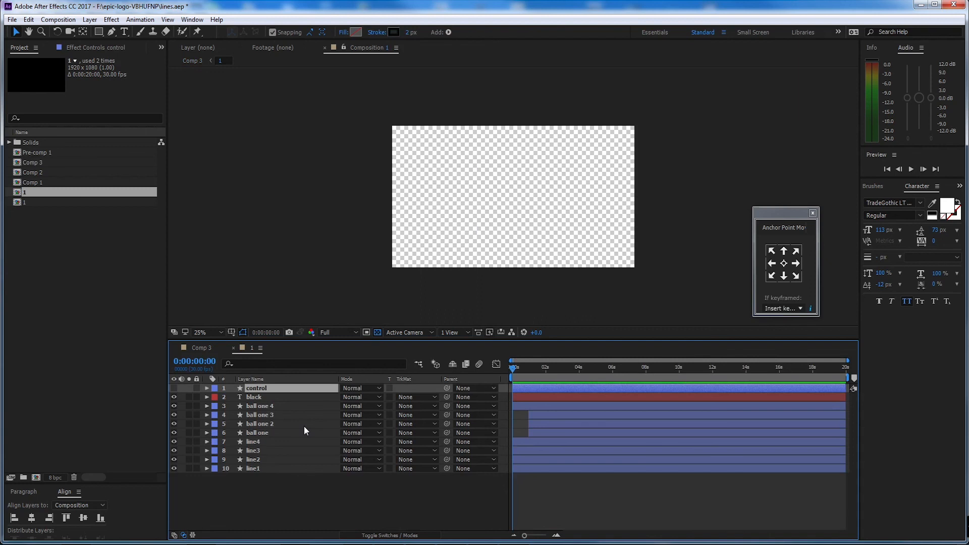
# Step: Parent the ball one, ball one 2, ball one 3 and ball one 4 layers to the control layer
pyautogui.click(263, 406)
pyautogui.keyDown('ctrl'); pyautogui.click(262, 415); pyautogui.keyUp('ctrl')
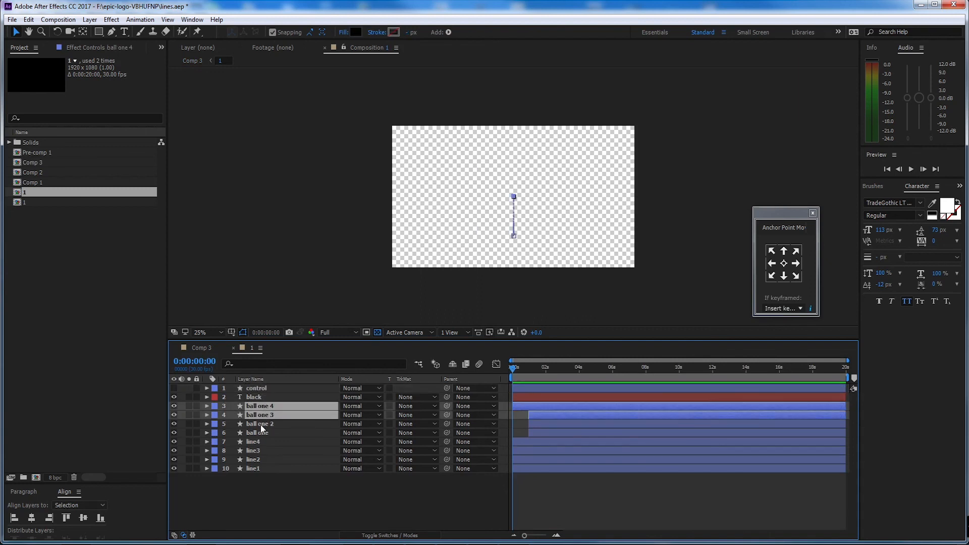
pyautogui.keyDown('ctrl'); pyautogui.click(261, 425); pyautogui.keyUp('ctrl')
pyautogui.keyDown('ctrl'); pyautogui.click(260, 433); pyautogui.keyUp('ctrl')
pyautogui.moveTo(447, 406); pyautogui.dragTo(291, 395)
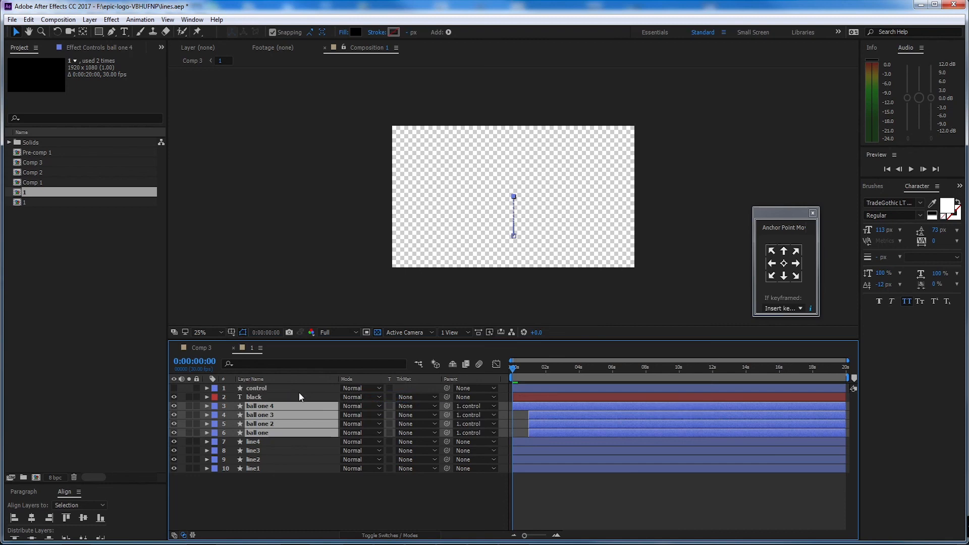
# Step: Scrub the nested composition 1 to check the parented balls' motion and return to Comp 3
pyautogui.moveTo(520, 372); pyautogui.dragTo(588, 379)
pyautogui.click(638, 499)
pyautogui.click(206, 348)
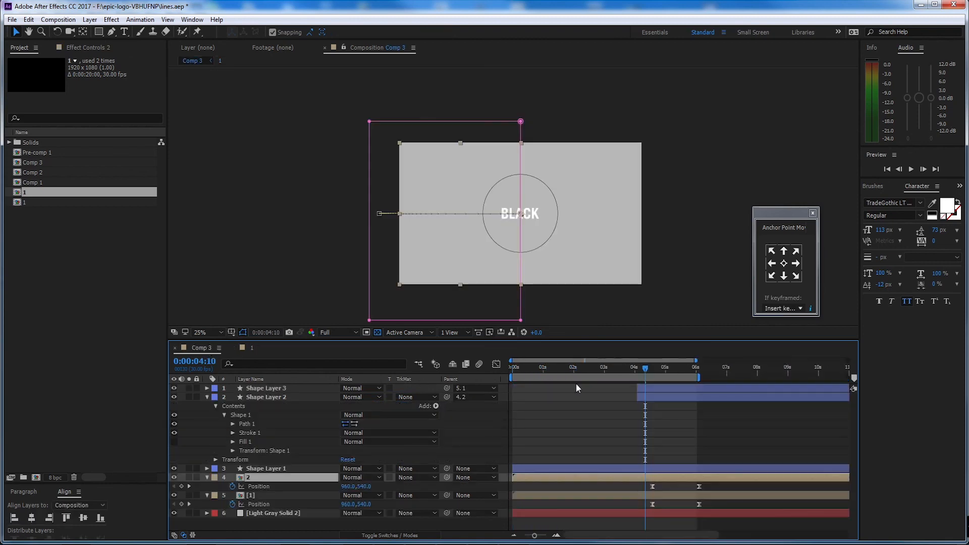
# Step: Preview Comp 3 from 0:00:00:00, inspect the balls at 0:00:01:11, and rewind to the start
pyautogui.moveTo(562, 371); pyautogui.dragTo(508, 372)
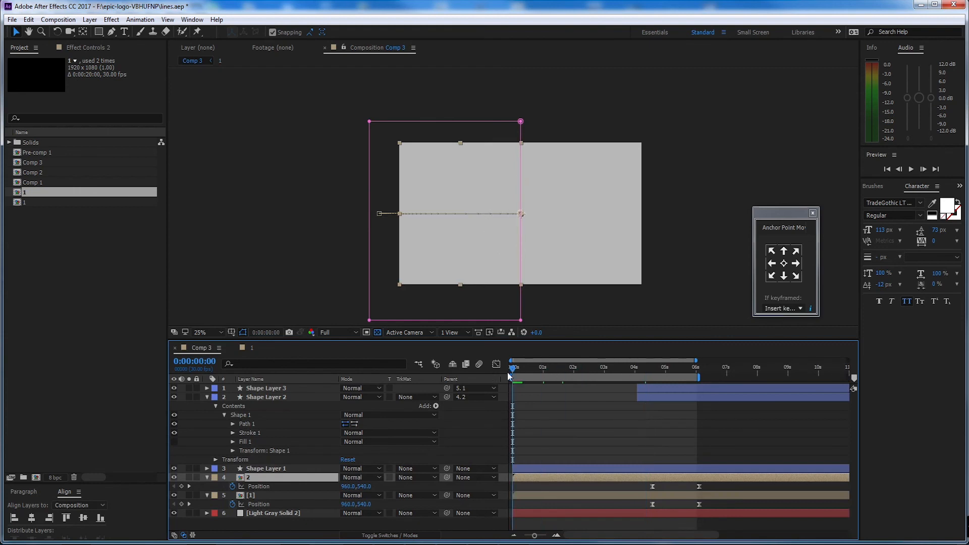
pyautogui.click(580, 400)
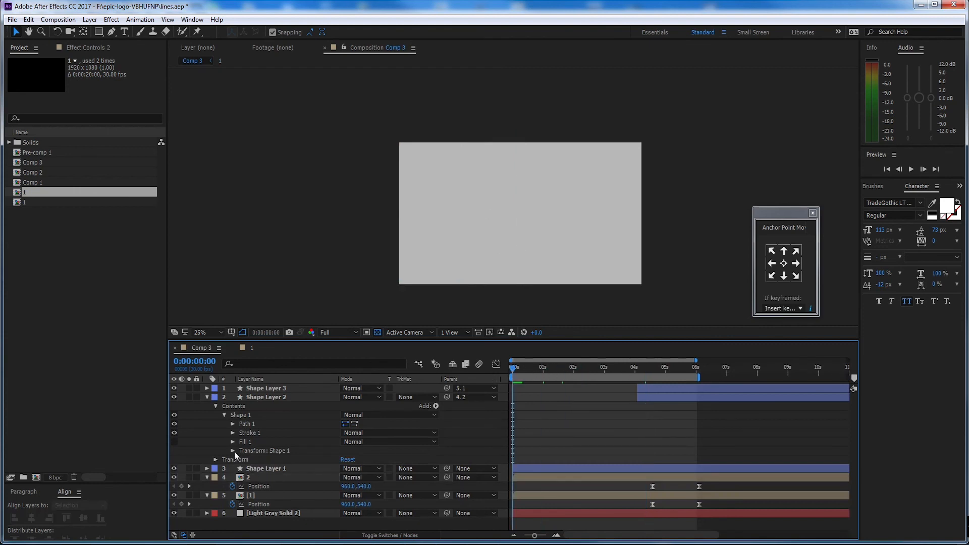
pyautogui.press('space')
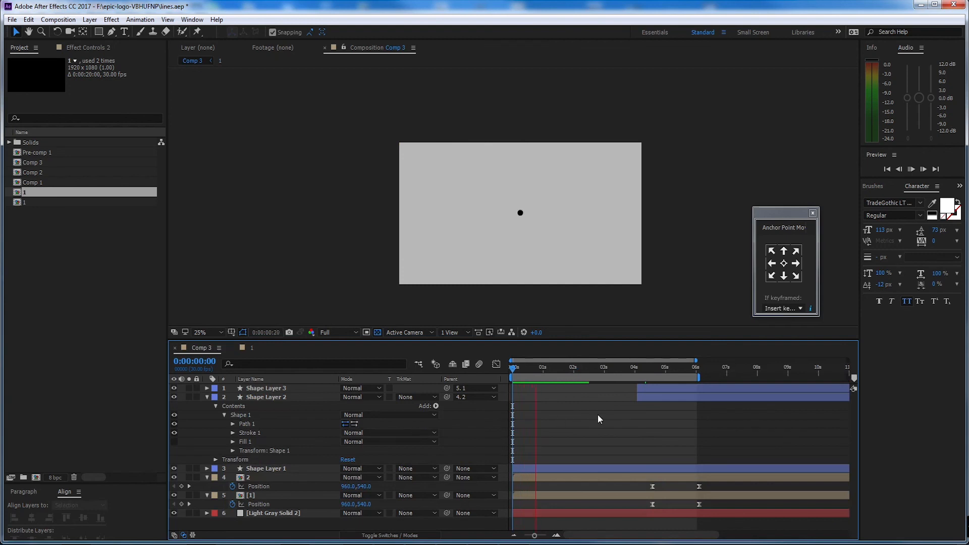
pyautogui.click(554, 368)
pyautogui.moveTo(554, 369)
pyautogui.mouseDown()
pyautogui.moveTo(506, 377)
pyautogui.moveTo(554, 380)
pyautogui.mouseUp()
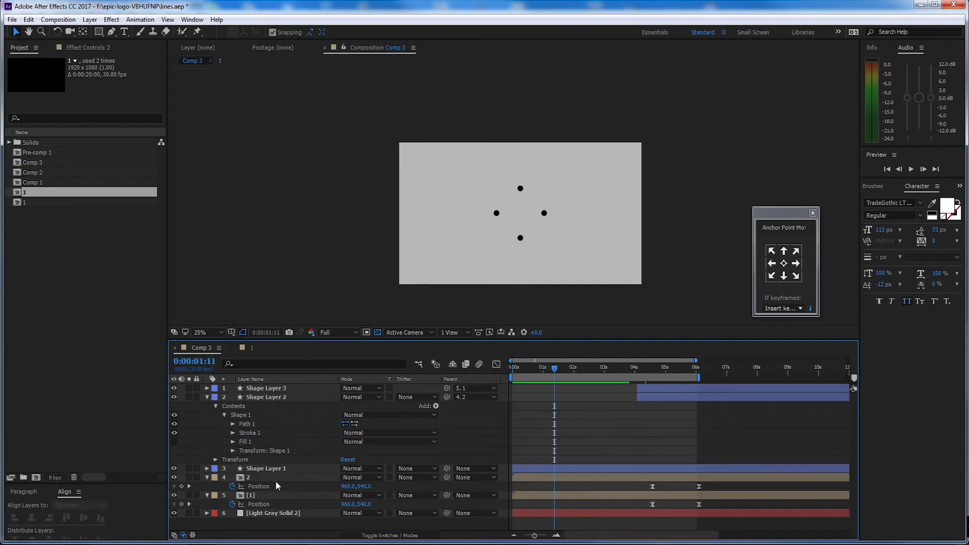
pyautogui.moveTo(554, 369); pyautogui.dragTo(467, 374)
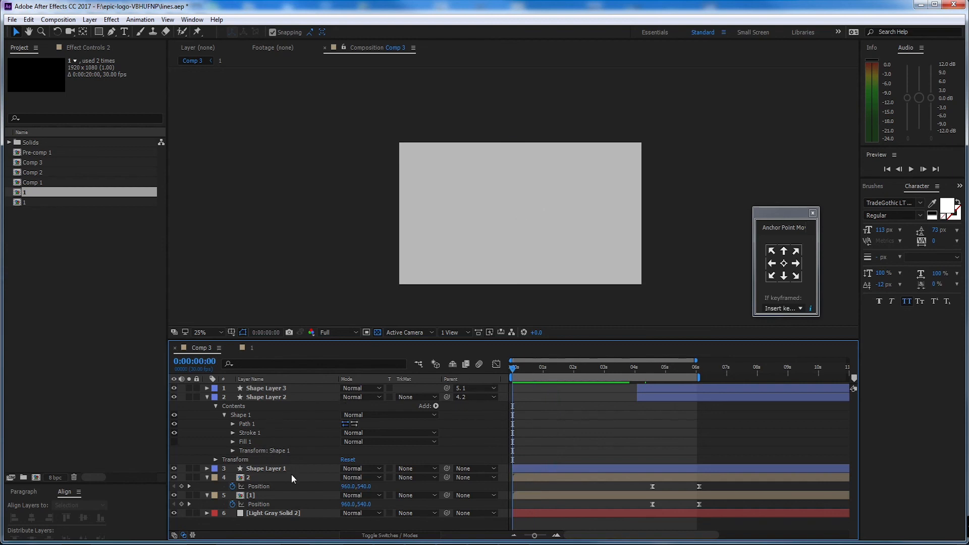
# Step: Check the control layer inside layer 2's nested composition and replay the Comp 3 animation from the start
pyautogui.doubleClick(291, 477)
pyautogui.click(265, 388)
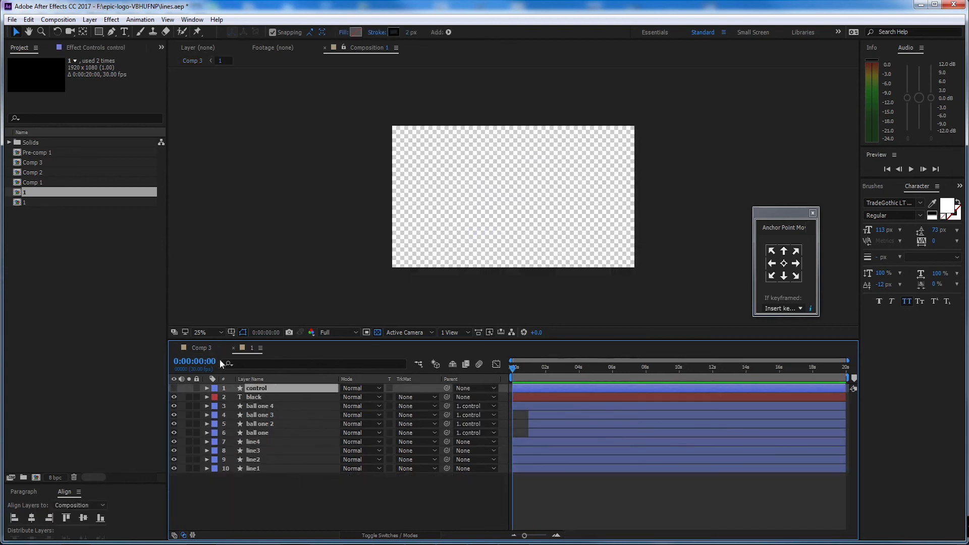
pyautogui.click(202, 348)
pyautogui.press('space')
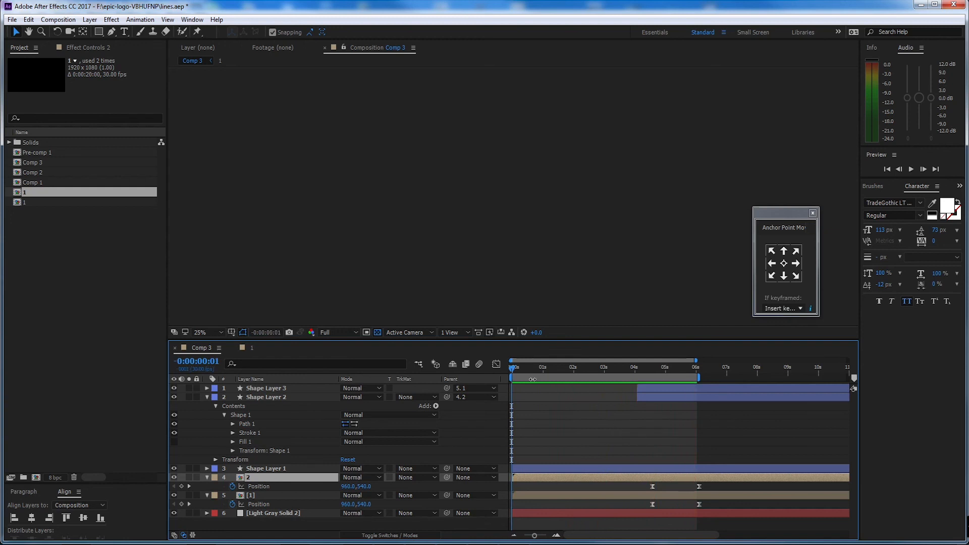
pyautogui.press('space')
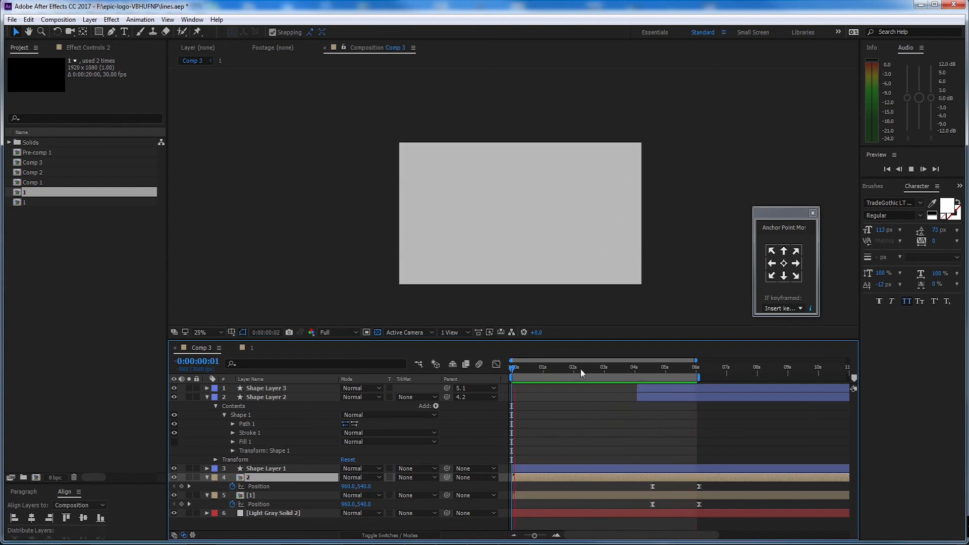